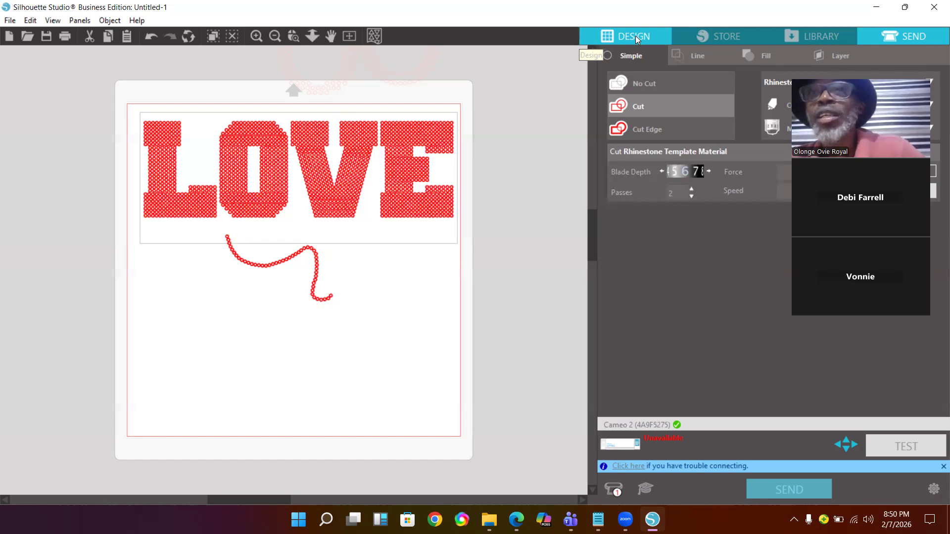
Return to the design workspace and remove the rhinestone effect from the LOVE text, restoring its plain outline.
{"action": "left_click", "coordinate": [635, 35]}
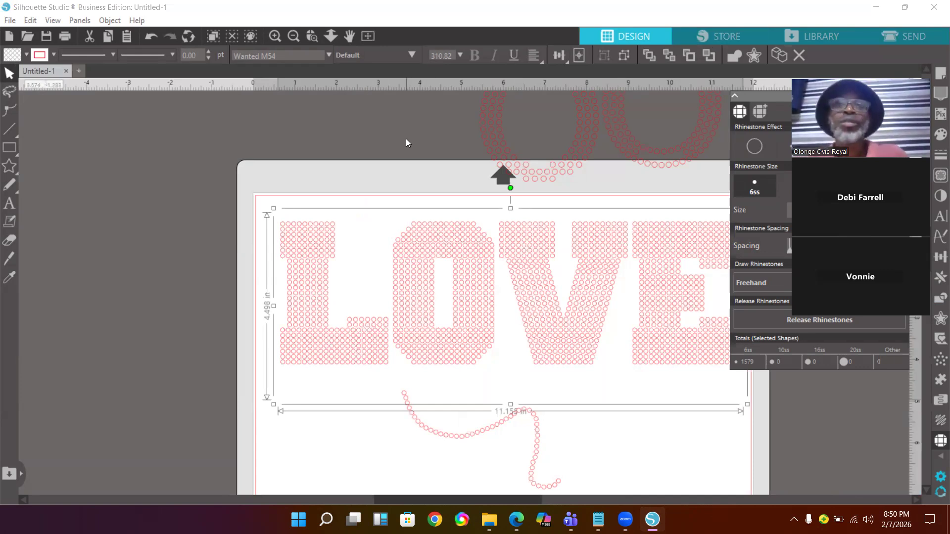
{"action": "scroll", "coordinate": [402, 149], "scroll_direction": "down", "scroll_amount": 1}
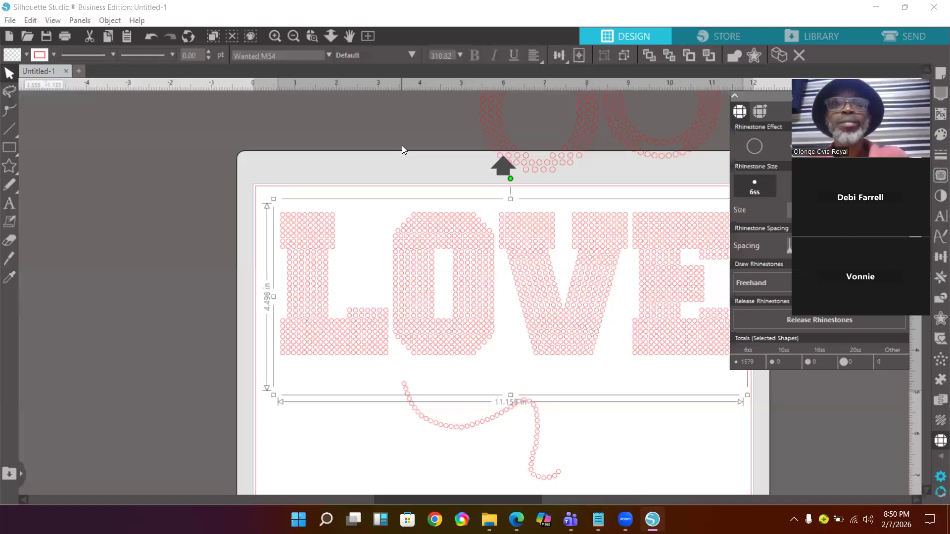
{"action": "scroll", "coordinate": [402, 150], "scroll_direction": "down", "scroll_amount": 1}
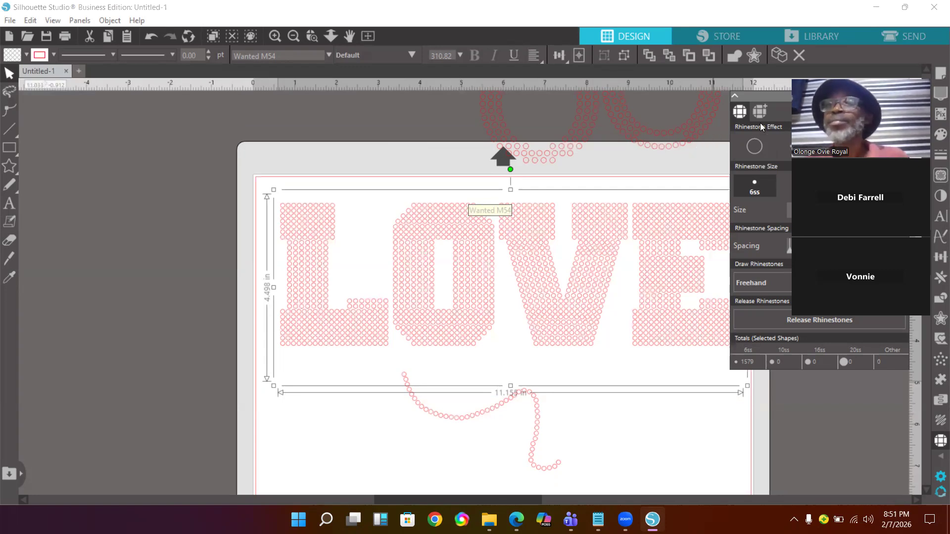
{"action": "left_click_drag", "start_coordinate": [861, 94], "coordinate": [93, 165]}
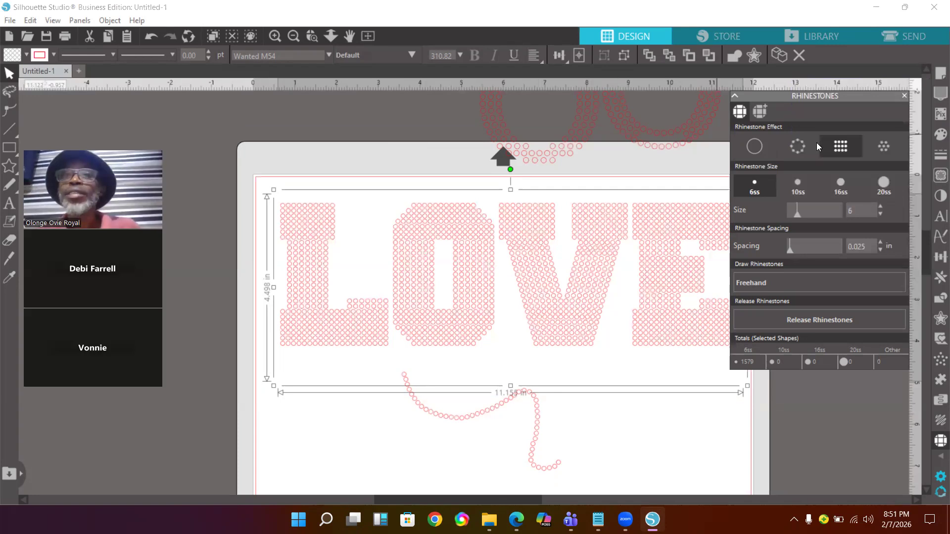
{"action": "left_click", "coordinate": [752, 147]}
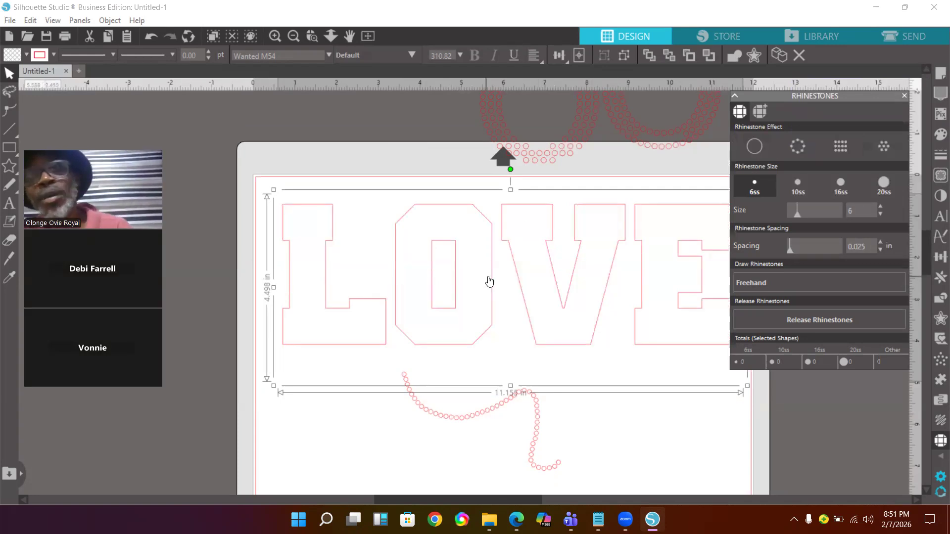
Paste a copy of the outlined LOVE text, place the copy above the cutting mat, and reselect the original.
{"action": "key", "text": "i"}
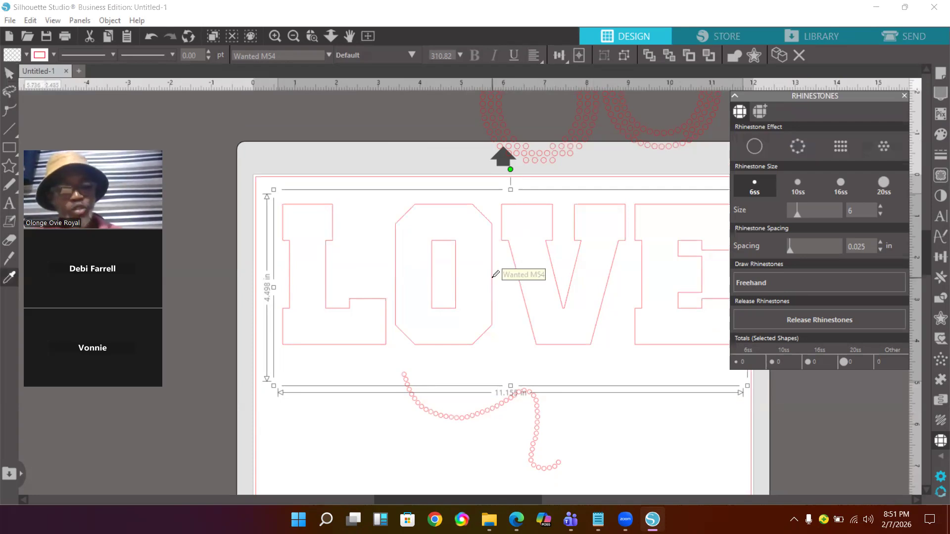
{"action": "key", "text": "ctrl+v"}
{"action": "left_click_drag", "start_coordinate": [533, 278], "coordinate": [312, 150]}
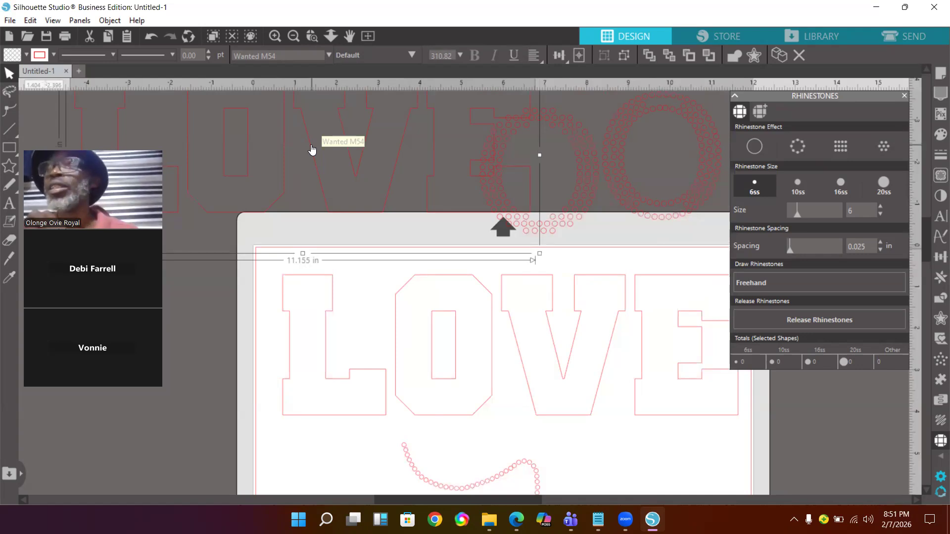
{"action": "left_click", "coordinate": [484, 289]}
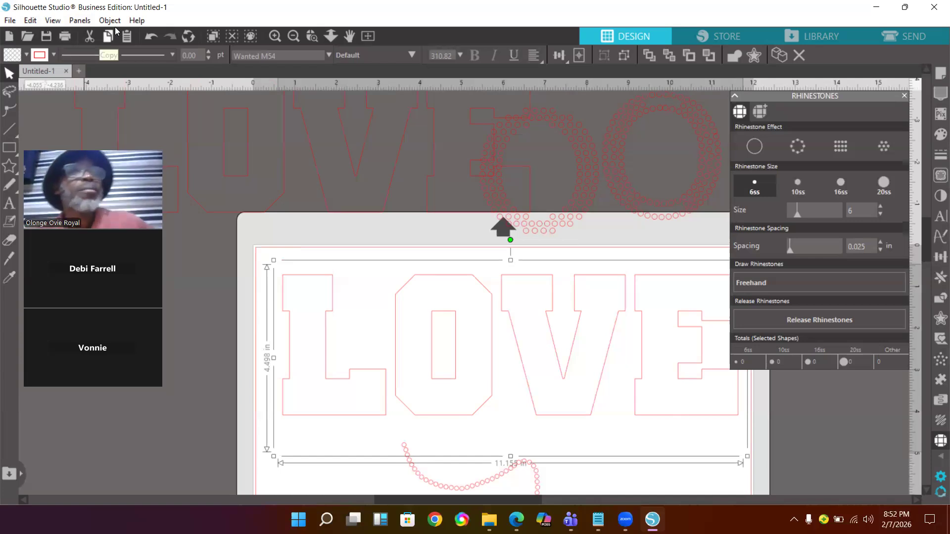
Create a new blank document and switch back to the Untitled-1 design.
{"action": "left_click", "coordinate": [9, 37]}
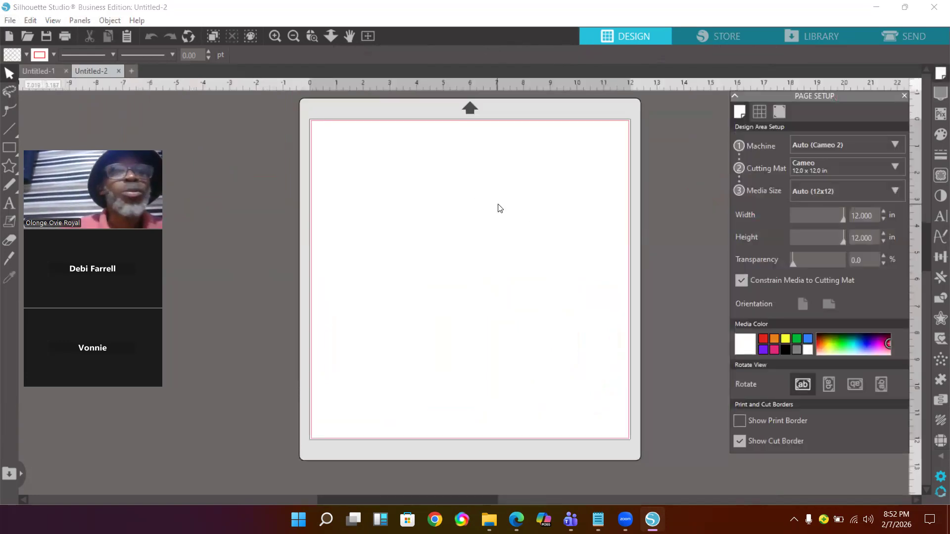
{"action": "left_click", "coordinate": [39, 70]}
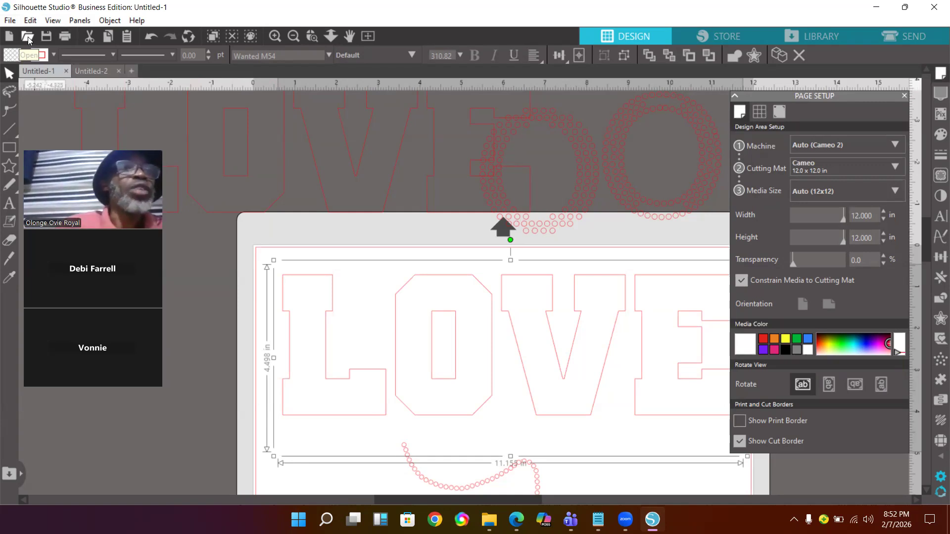
Examine the Open and Save As dialogs, including the file types offered for saving, without opening or saving a file.
{"action": "left_click", "coordinate": [28, 36]}
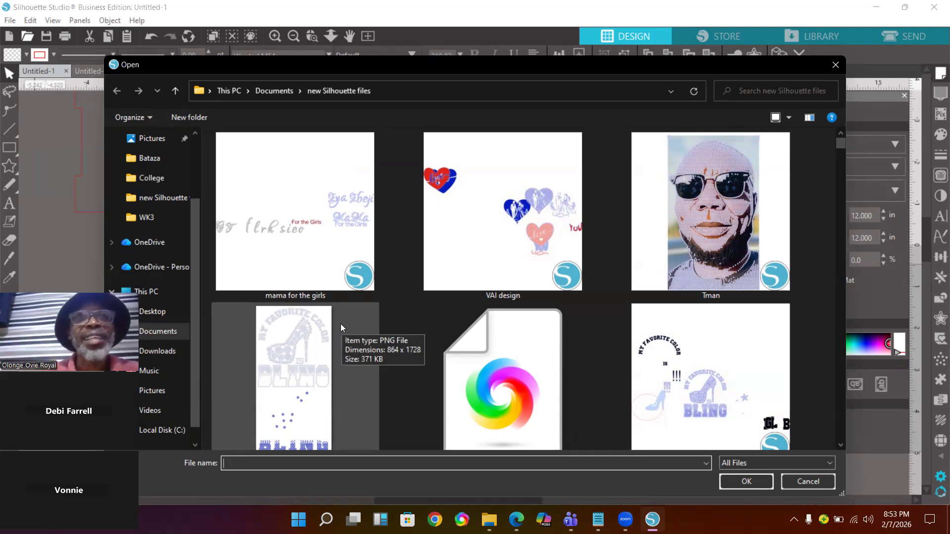
{"action": "left_click", "coordinate": [835, 65]}
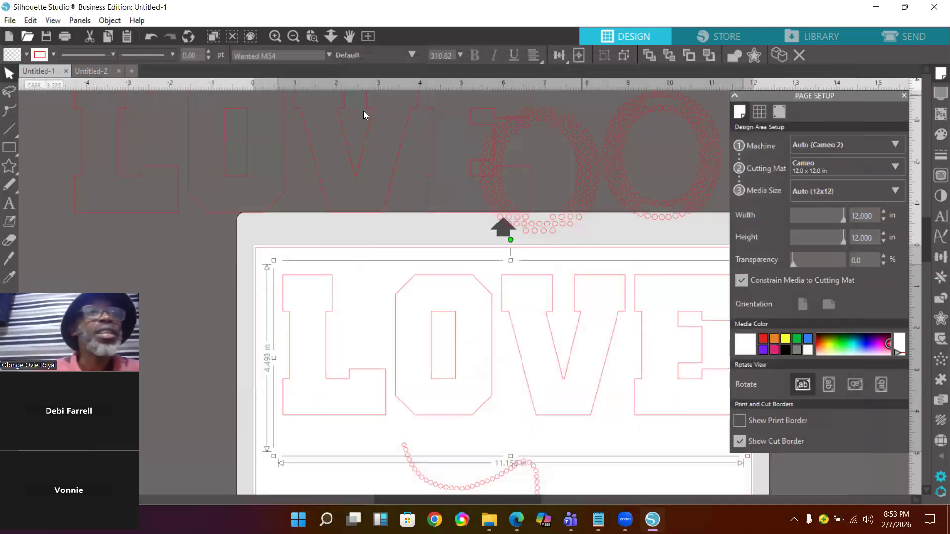
{"action": "left_click", "coordinate": [47, 36]}
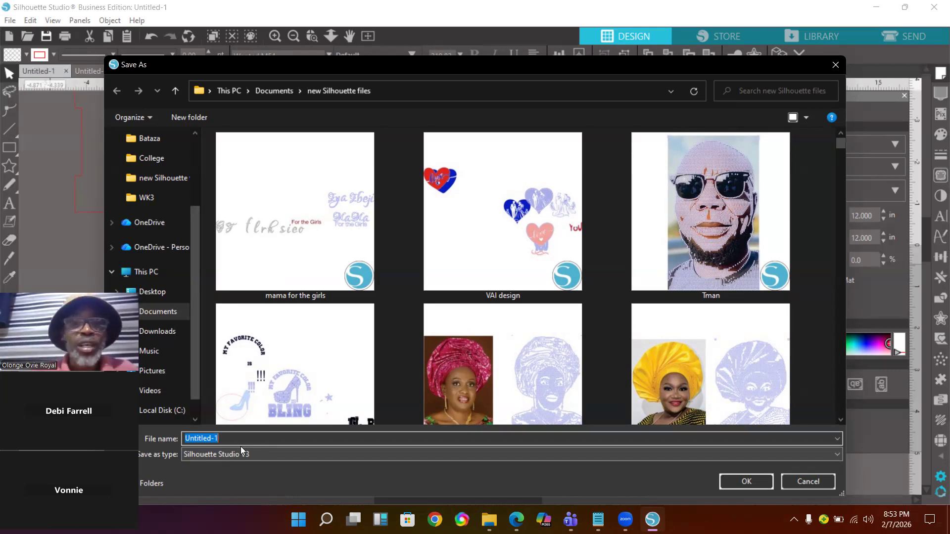
{"action": "left_click", "coordinate": [595, 449]}
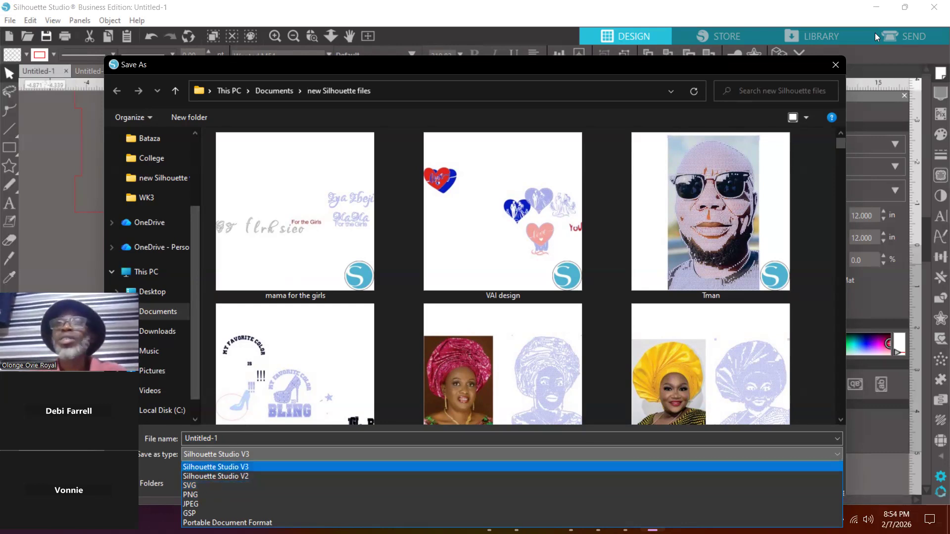
{"action": "left_click", "coordinate": [836, 66]}
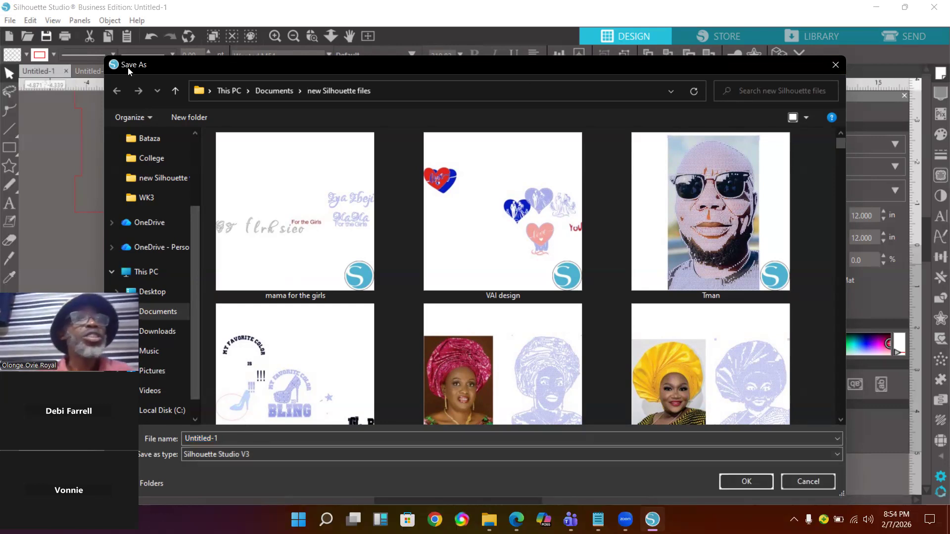
{"action": "left_click", "coordinate": [836, 66]}
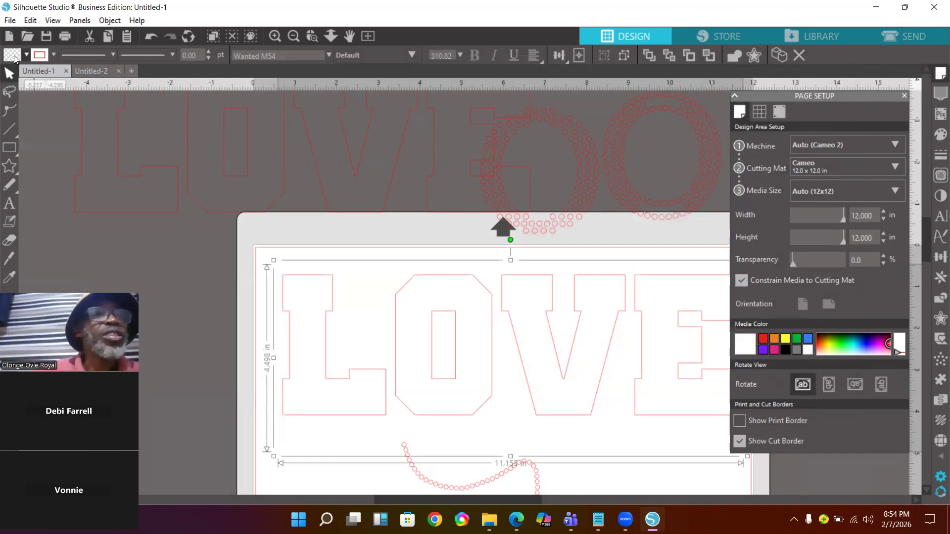
Give the LOVE text on the mat a blue line color and a yellow fill.
{"action": "left_click", "coordinate": [43, 58]}
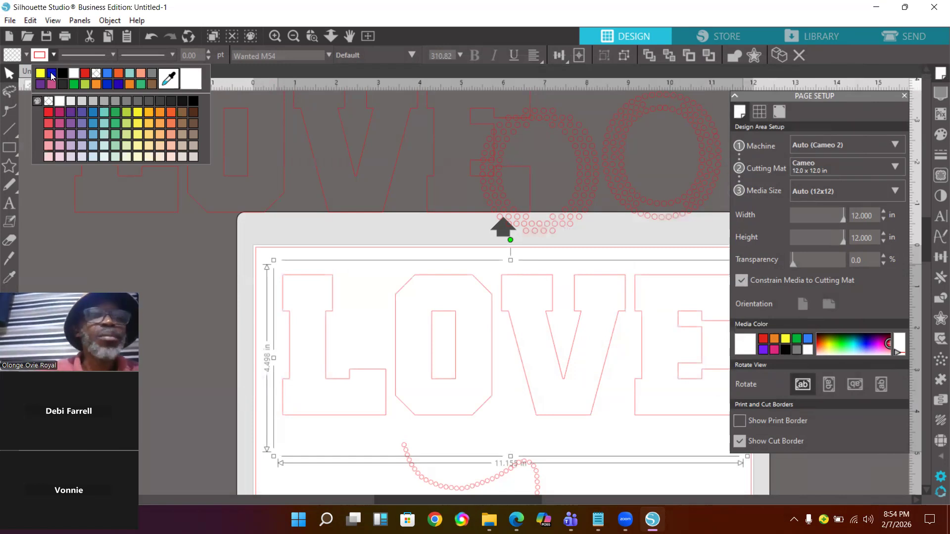
{"action": "left_click", "coordinate": [51, 72]}
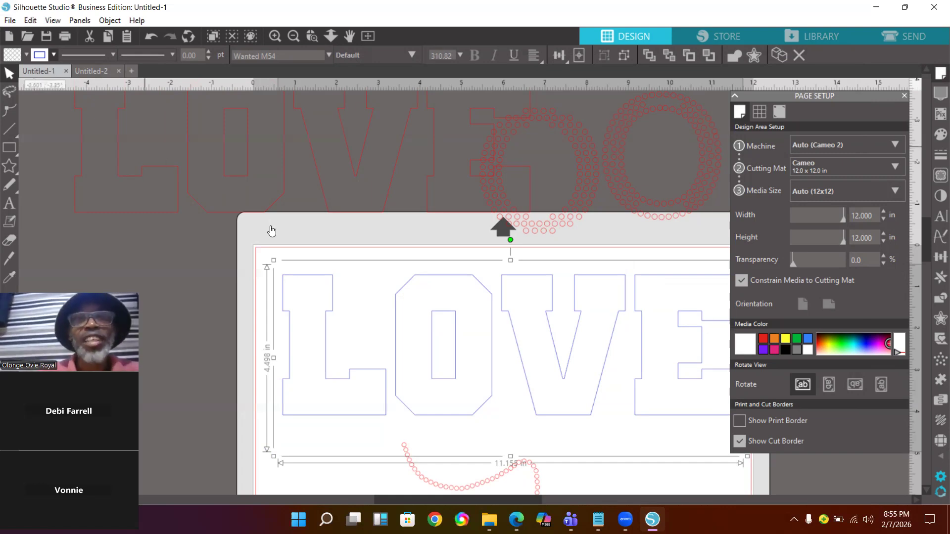
{"action": "left_click", "coordinate": [15, 59]}
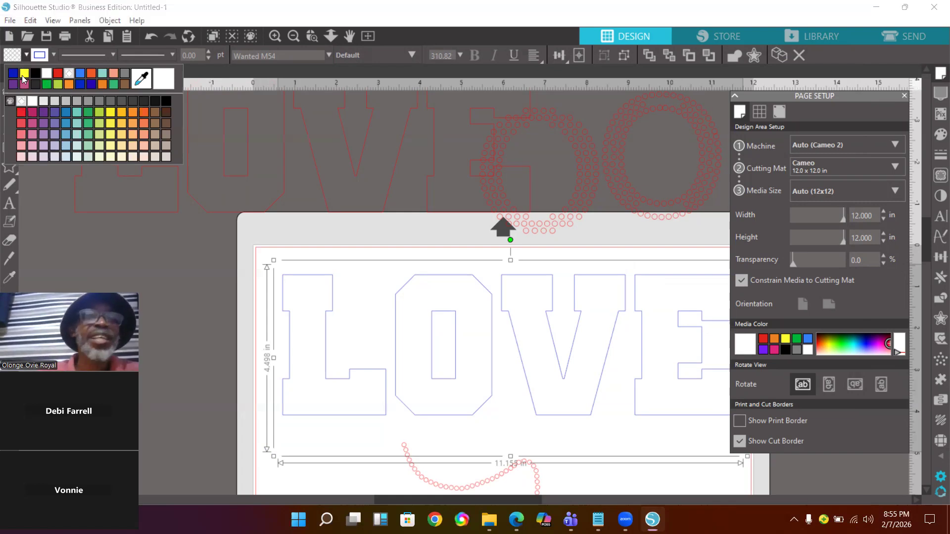
{"action": "left_click", "coordinate": [23, 75]}
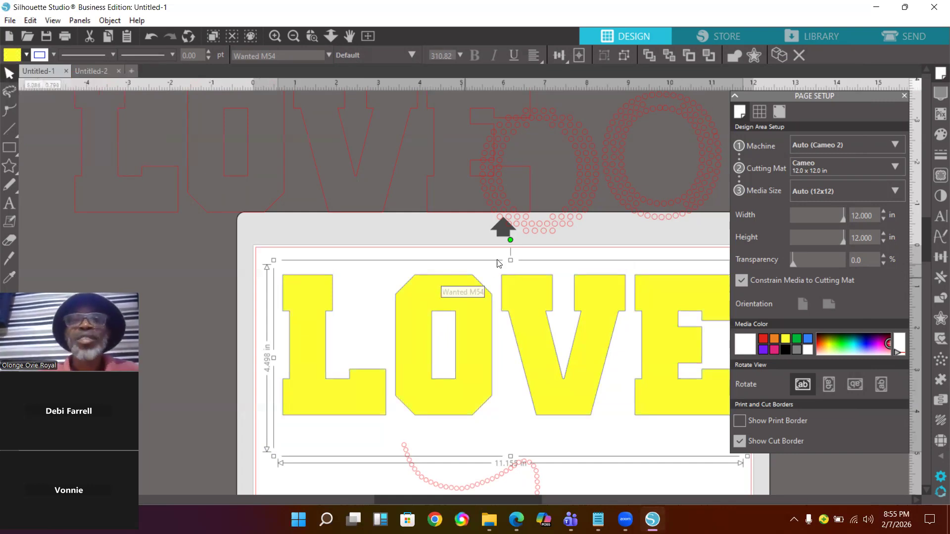
Move the rhinestone O overlapping the E of the outlined LOVE copy to beneath that copy's V.
{"action": "left_click", "coordinate": [448, 261]}
{"action": "left_click_drag", "start_coordinate": [448, 260], "coordinate": [369, 279]}
{"action": "left_click", "coordinate": [369, 276]}
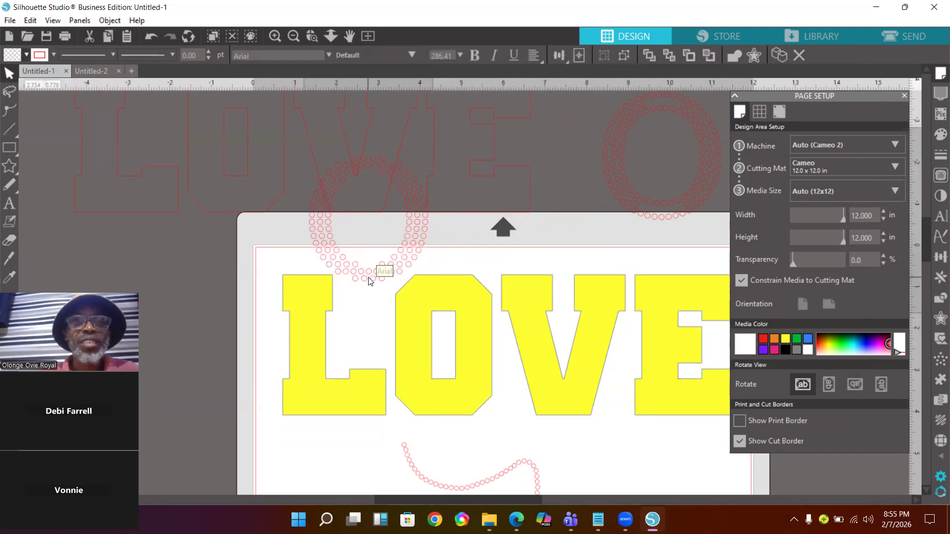
{"action": "left_click", "coordinate": [368, 278]}
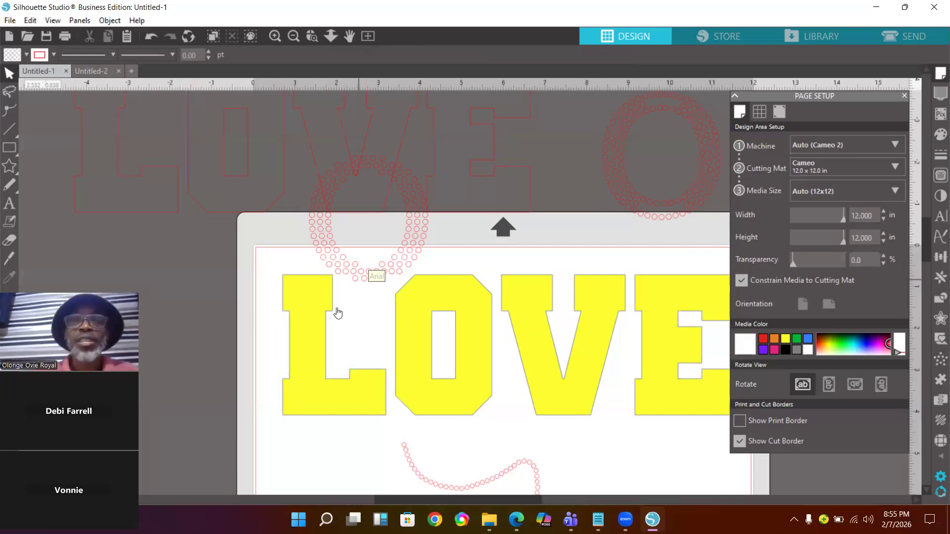
Fill the yellow LOVE text with a linear grid of 6ss rhinestones and move the nearby rhinestone O clear of it.
{"action": "left_click", "coordinate": [939, 441]}
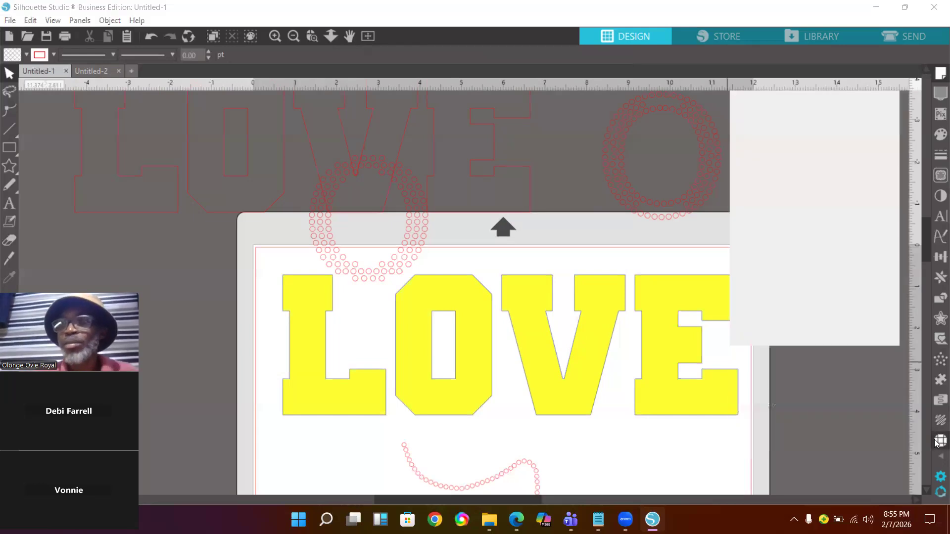
{"action": "left_click", "coordinate": [840, 148]}
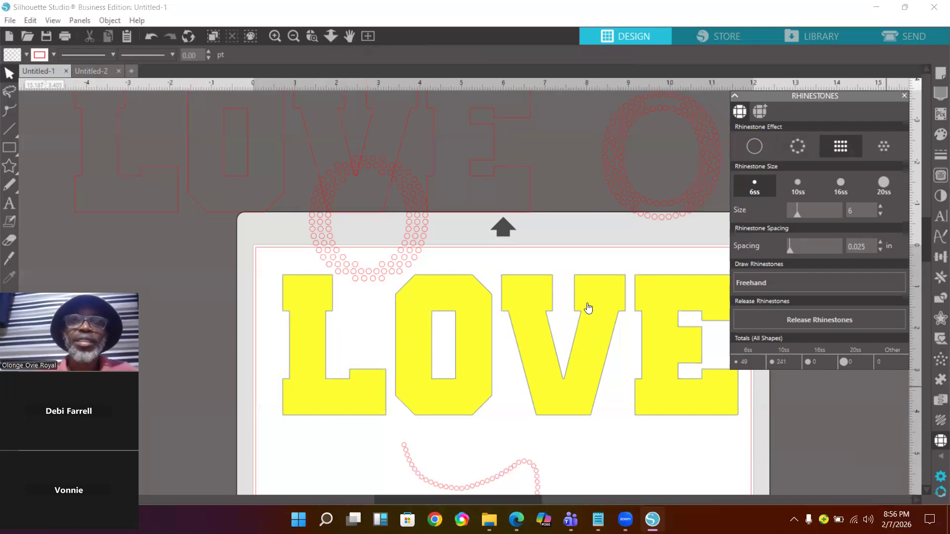
{"action": "left_click", "coordinate": [477, 333]}
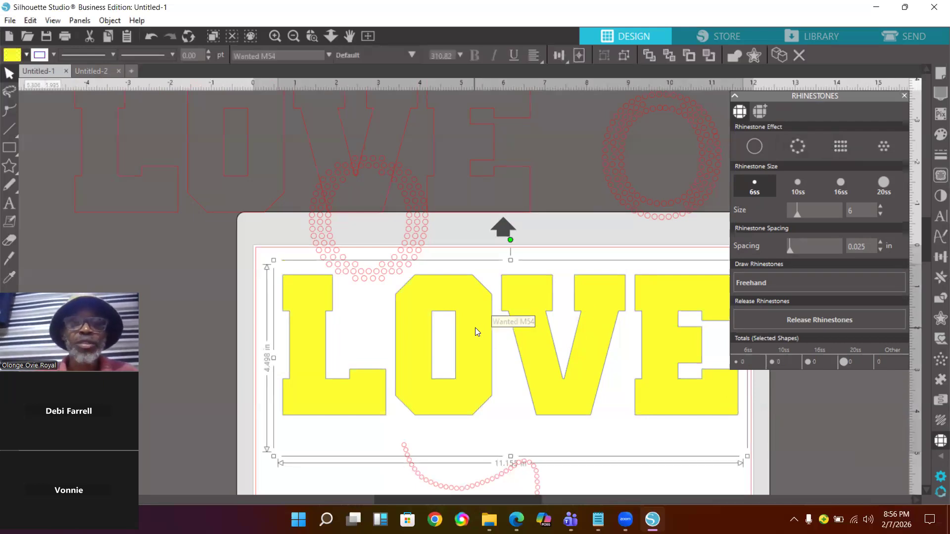
{"action": "left_click", "coordinate": [837, 149]}
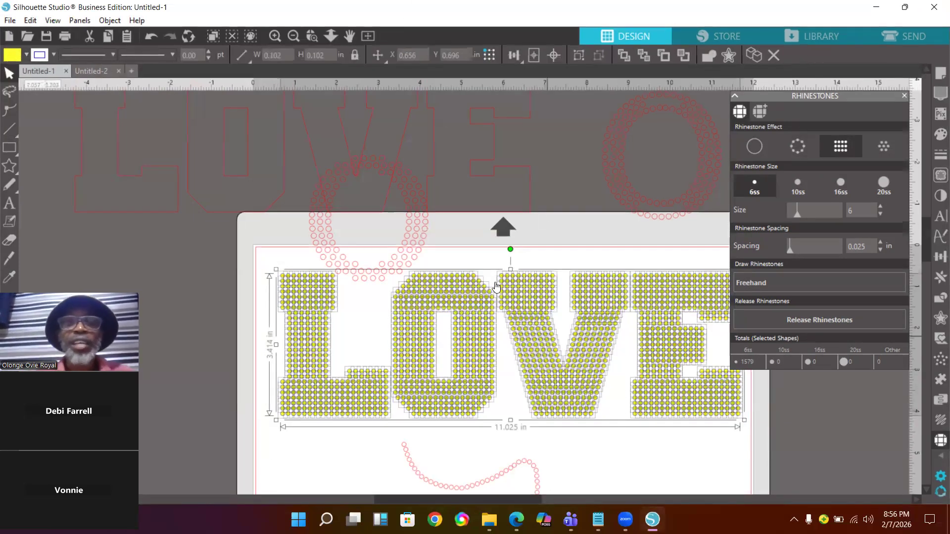
{"action": "left_click_drag", "start_coordinate": [412, 234], "coordinate": [267, 197]}
Align the second column of rhinestones in the letter L horizontally to the left, from its top row down into its base.
{"action": "left_click", "coordinate": [312, 37]}
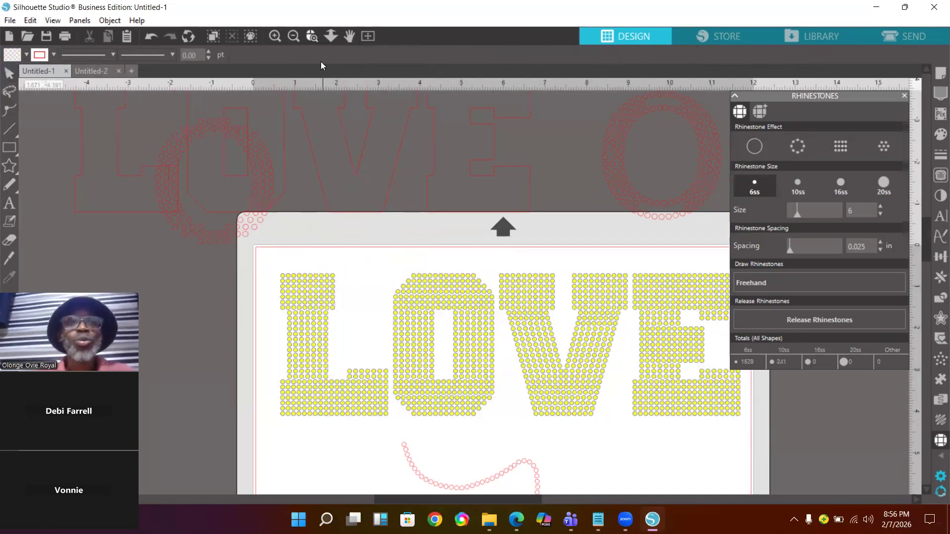
{"action": "left_click_drag", "start_coordinate": [277, 267], "coordinate": [394, 442]}
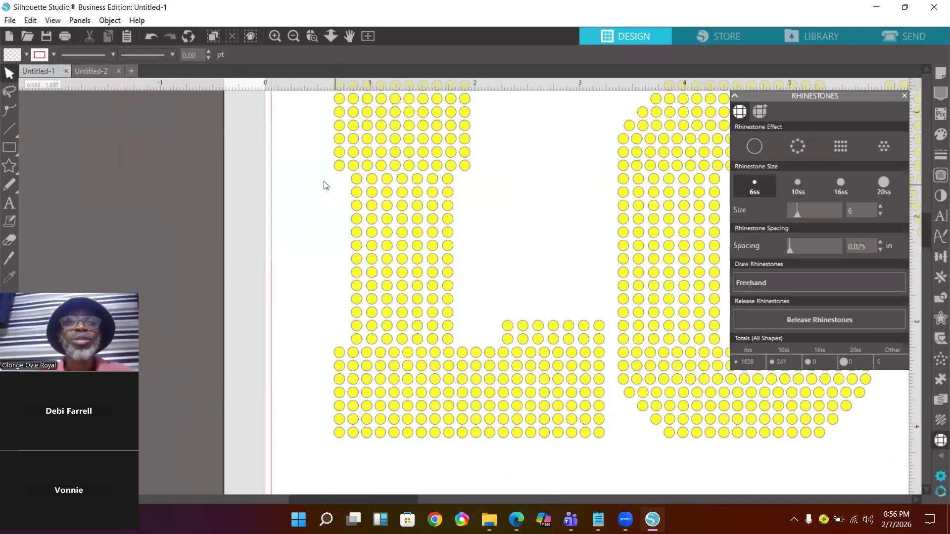
{"action": "scroll", "coordinate": [498, 225], "scroll_direction": "up", "scroll_amount": 1}
{"action": "scroll", "coordinate": [499, 224], "scroll_direction": "up", "scroll_amount": 1}
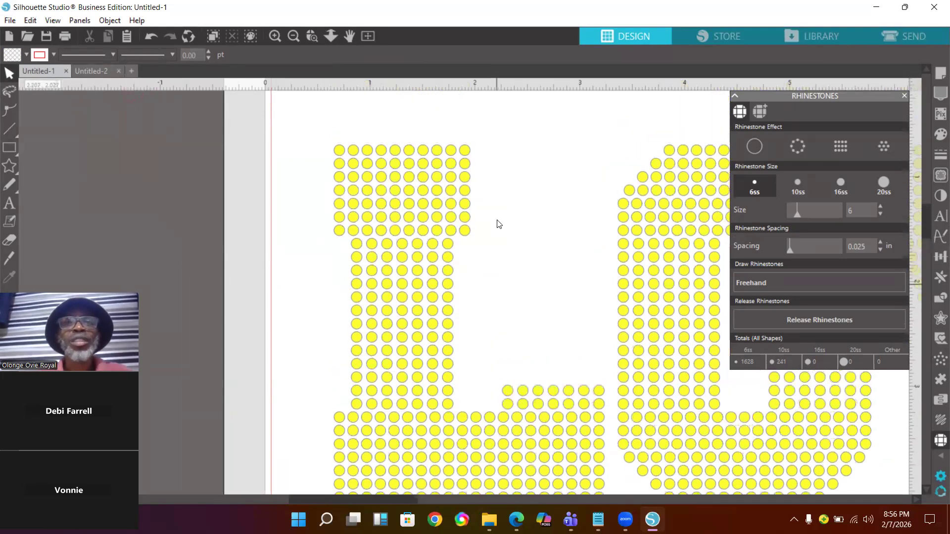
{"action": "left_click", "coordinate": [353, 149]}
{"action": "left_click_drag", "start_coordinate": [359, 246], "coordinate": [352, 448]}
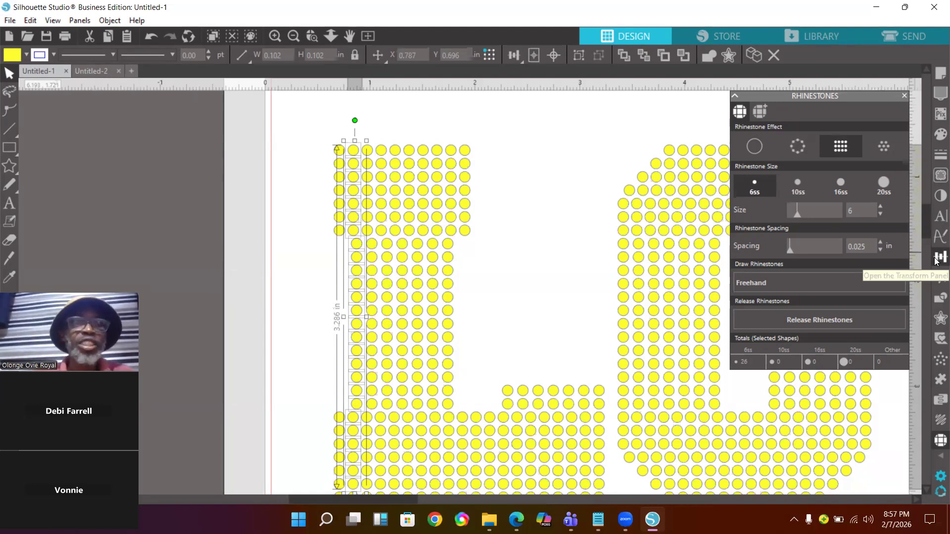
{"action": "left_click", "coordinate": [937, 258]}
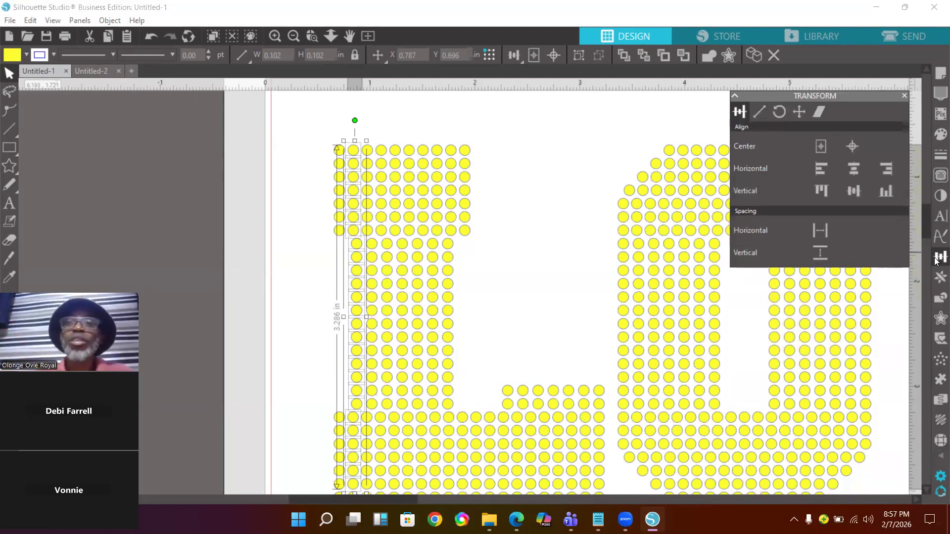
{"action": "left_click", "coordinate": [345, 120]}
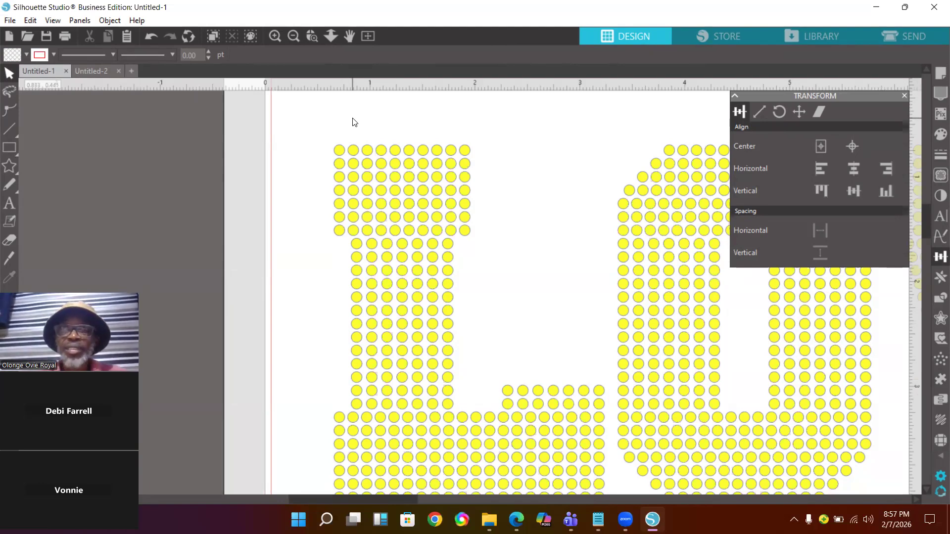
{"action": "left_click_drag", "start_coordinate": [354, 122], "coordinate": [351, 448]}
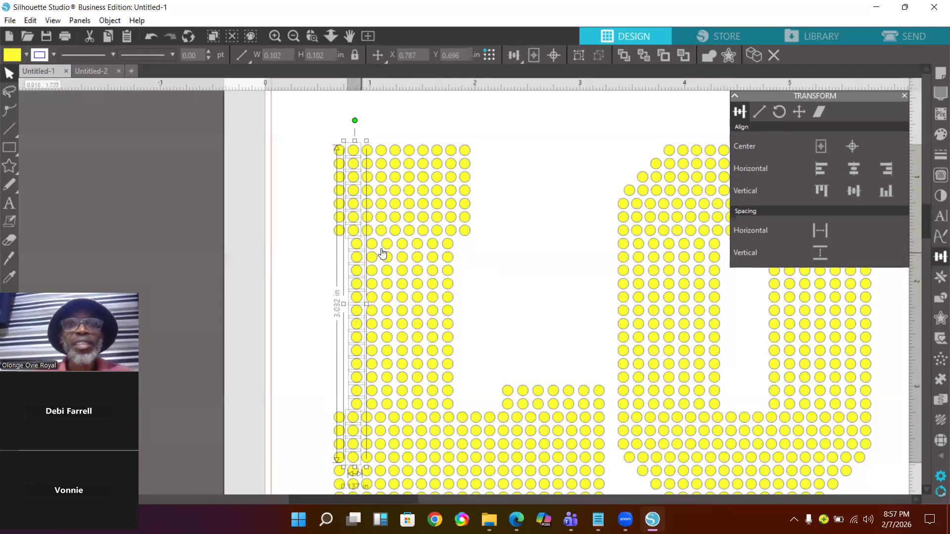
{"action": "left_click", "coordinate": [824, 174]}
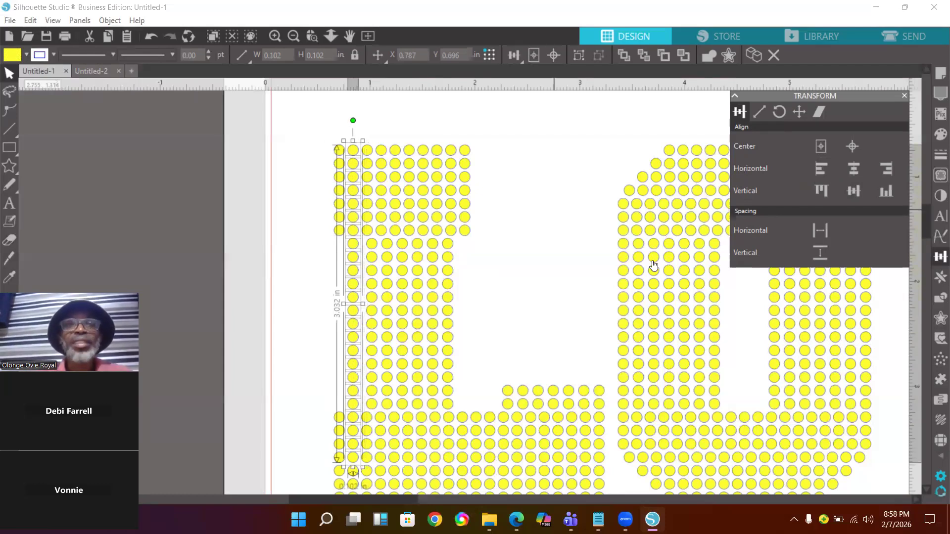
{"action": "left_click", "coordinate": [548, 257]}
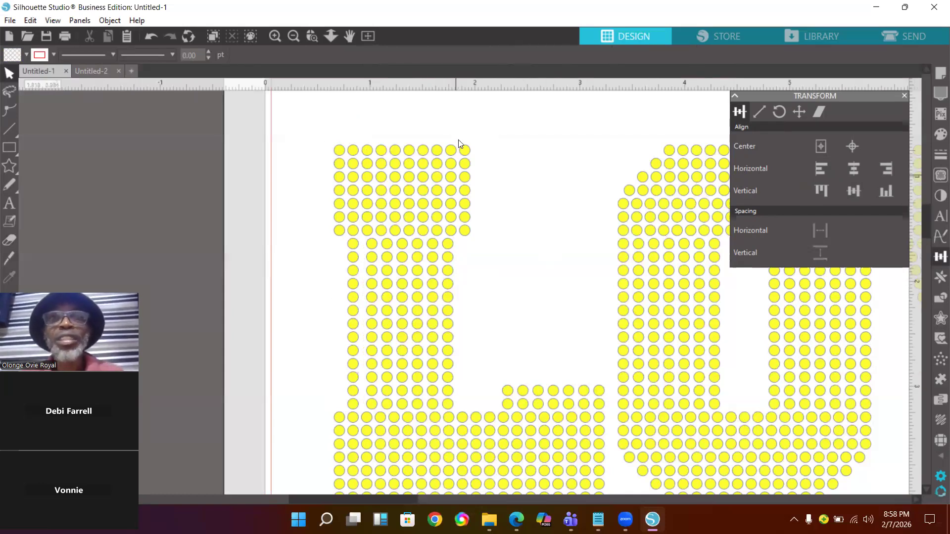
Align the L's second-to-last column of rhinestones horizontally to the right, from its top row down into the base.
{"action": "left_click_drag", "start_coordinate": [451, 140], "coordinate": [449, 433]}
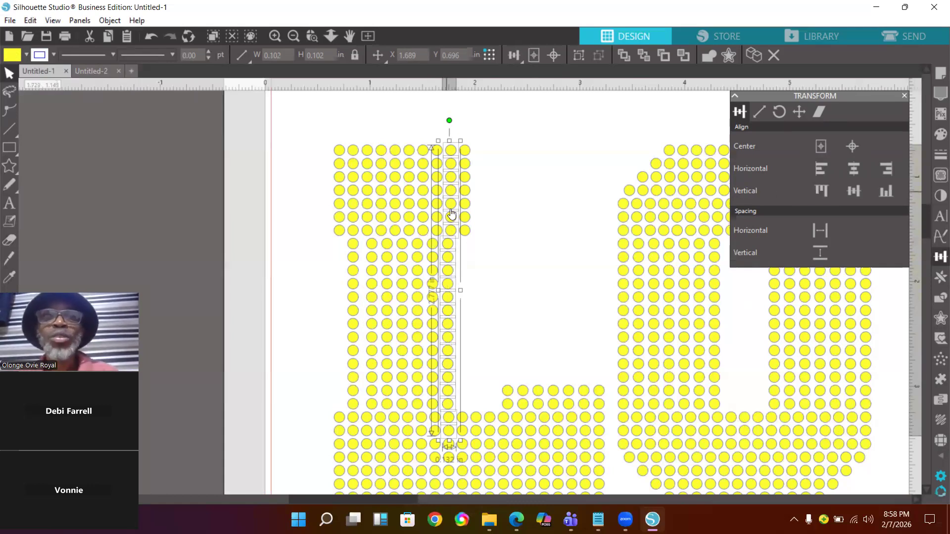
{"action": "left_click", "coordinate": [889, 170]}
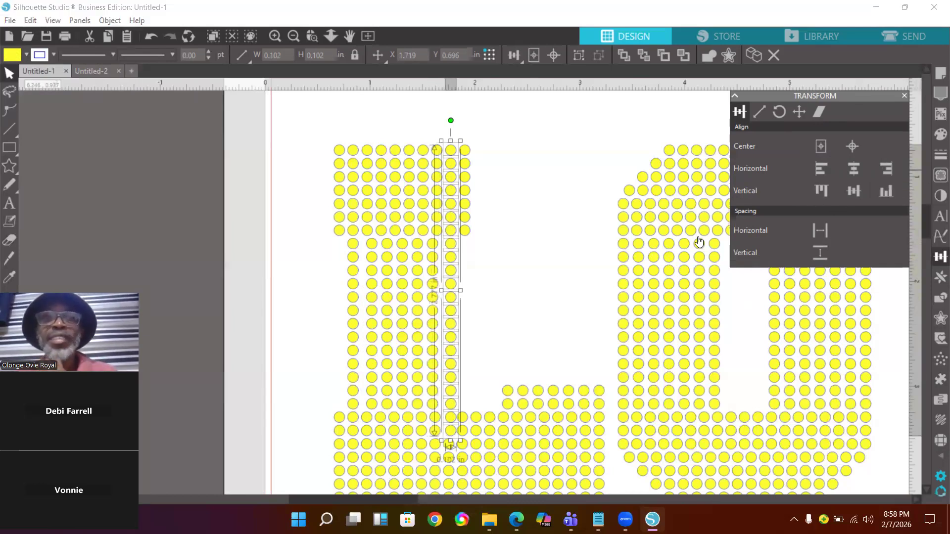
{"action": "left_click", "coordinate": [542, 268]}
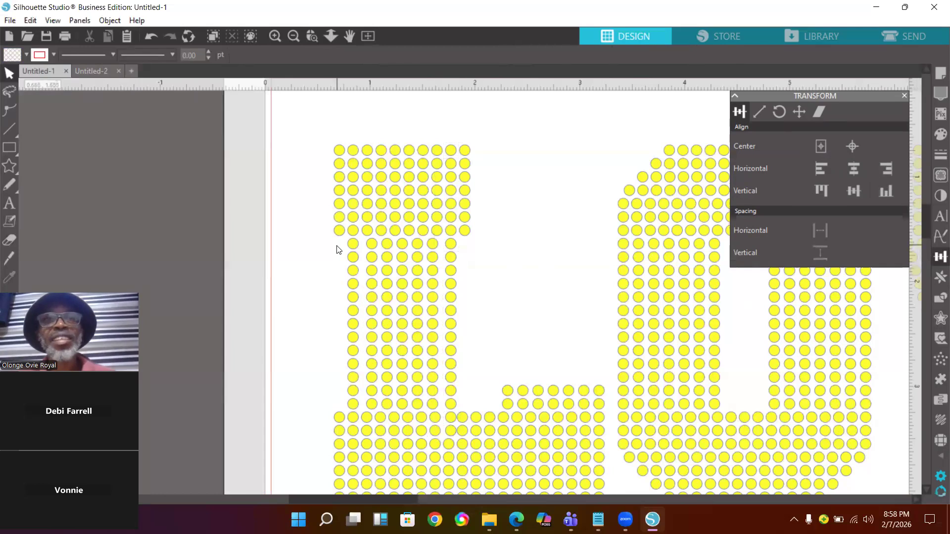
Space the rhinestones in the first row of the L's narrow stem evenly in the horizontal direction.
{"action": "left_click_drag", "start_coordinate": [333, 238], "coordinate": [454, 251]}
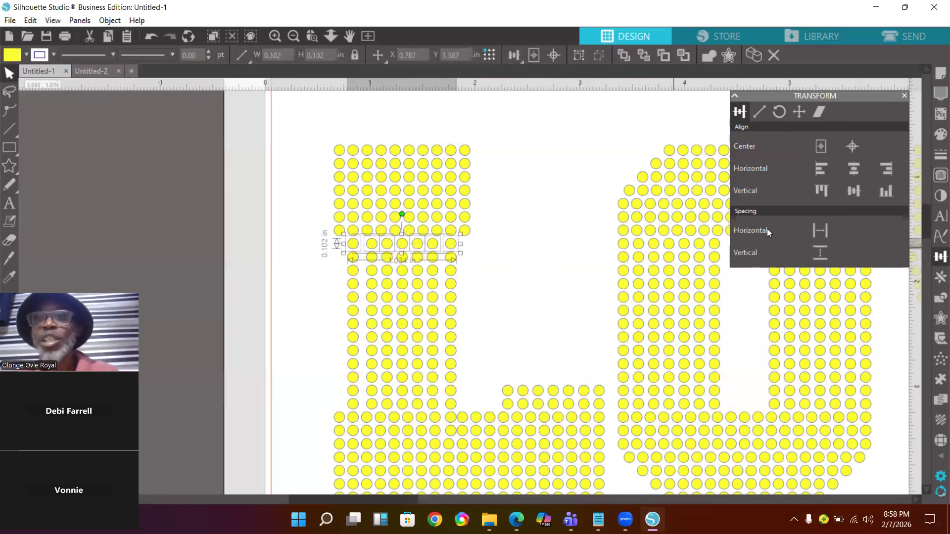
{"action": "left_click", "coordinate": [829, 232]}
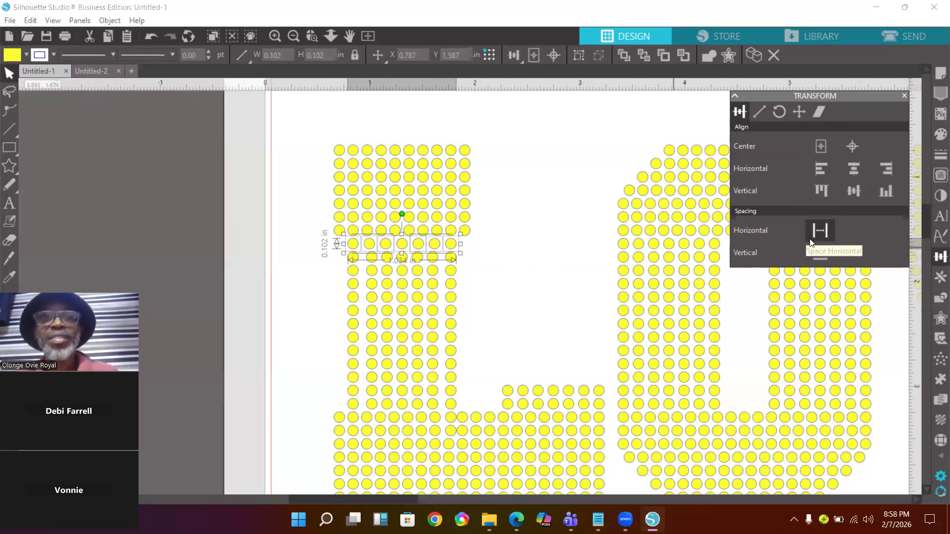
{"action": "left_click", "coordinate": [578, 263]}
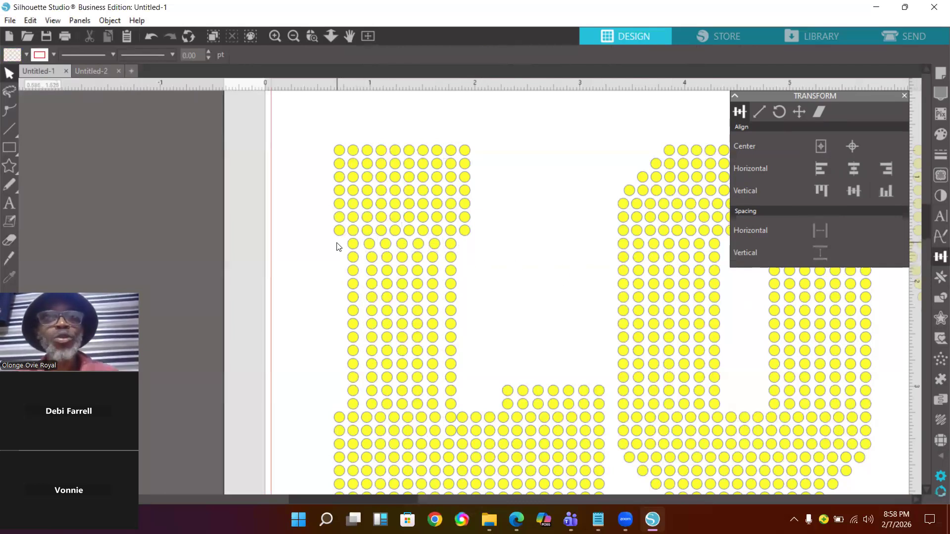
Select all the rhinestones in the first column of the L's narrow stem, from its first row down to just above the base.
{"action": "left_click", "coordinate": [351, 244]}
{"action": "left_click", "coordinate": [356, 271], "text": "shift"}
{"action": "left_click", "coordinate": [358, 284], "text": "shift"}
{"action": "left_click", "coordinate": [356, 298], "text": "shift"}
{"action": "left_click", "coordinate": [356, 311], "text": "shift"}
{"action": "left_click", "coordinate": [355, 325], "text": "shift"}
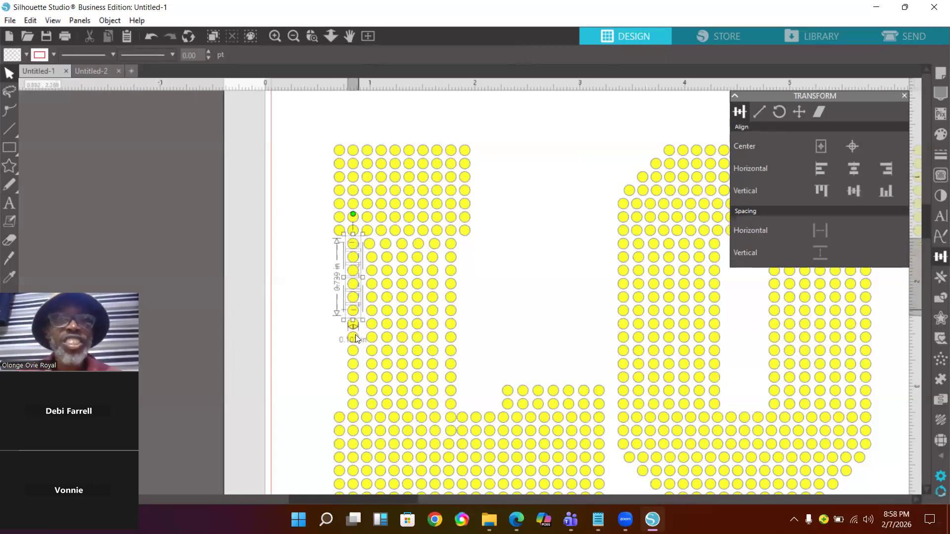
{"action": "left_click", "coordinate": [355, 336], "text": "shift"}
{"action": "left_click", "coordinate": [356, 351], "text": "shift"}
{"action": "left_click", "coordinate": [357, 364], "text": "shift"}
{"action": "left_click", "coordinate": [357, 392], "text": "shift"}
{"action": "left_click", "coordinate": [357, 405], "text": "shift"}
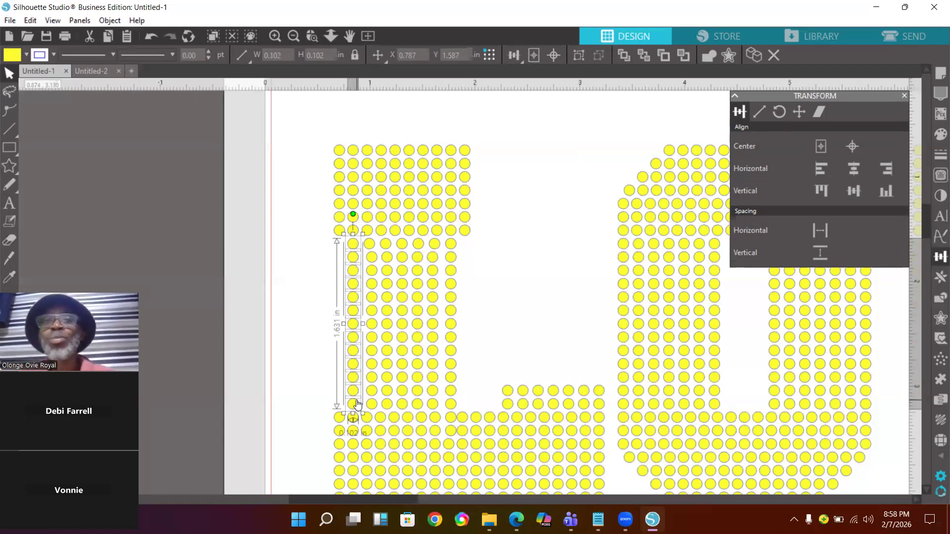
Try duplicating the selected stem column to the right with Replicate, and undo the duplicate.
{"action": "left_click", "coordinate": [940, 277]}
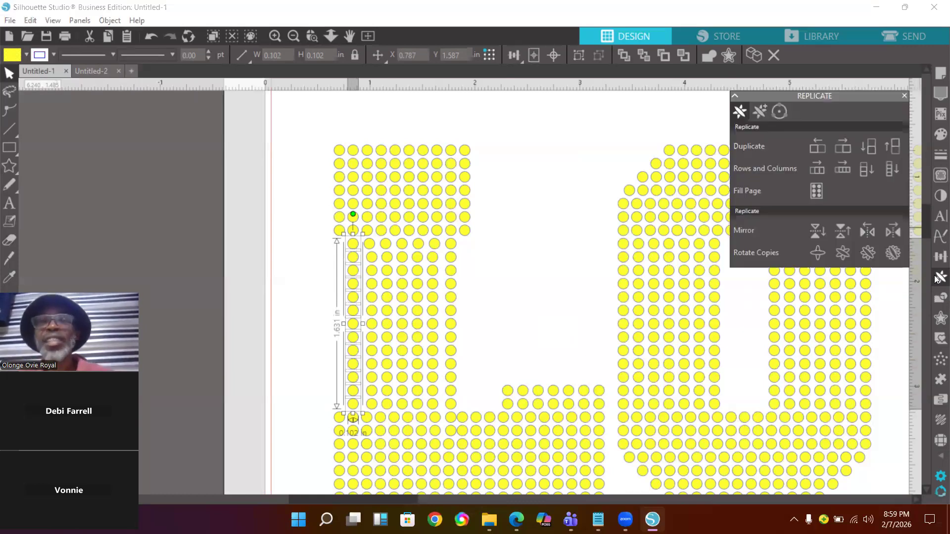
{"action": "left_click", "coordinate": [846, 150]}
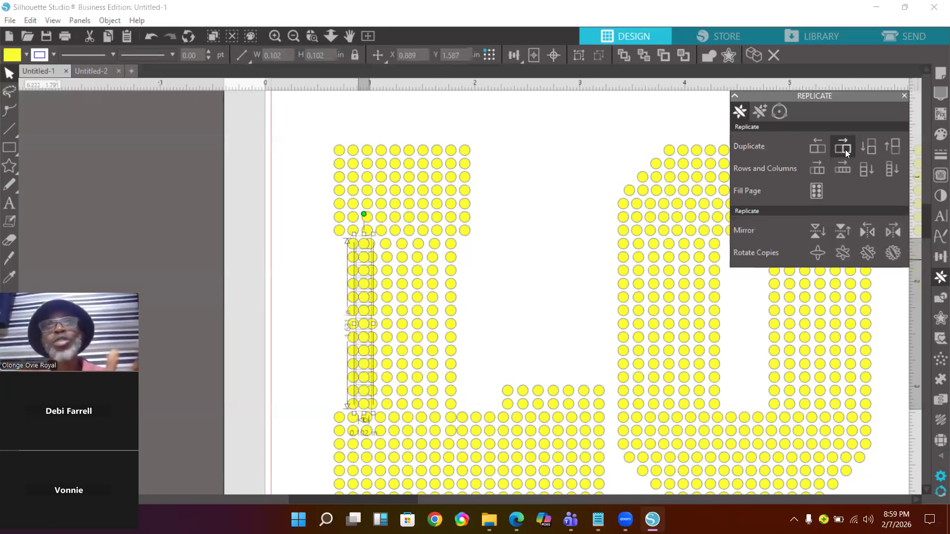
{"action": "key", "text": "i"}
{"action": "key", "text": "ctrl+z"}
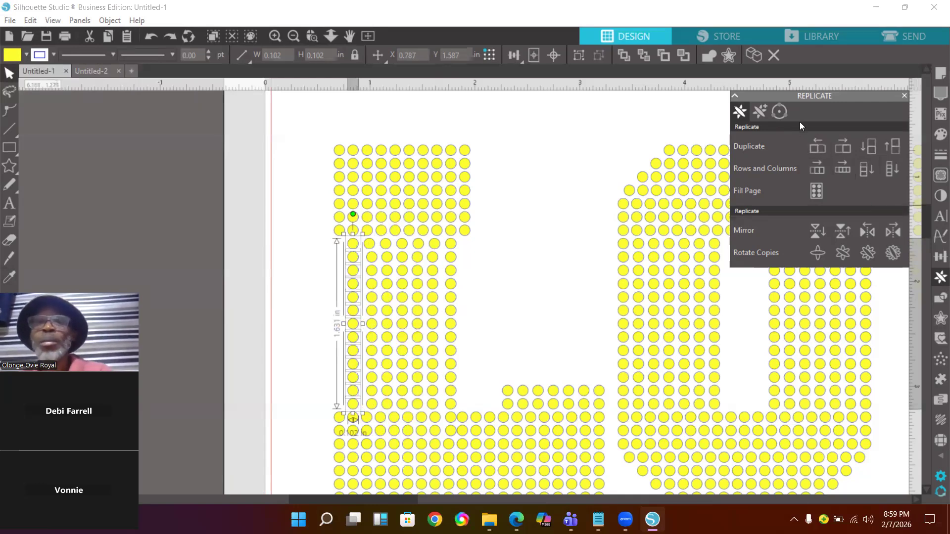
Add a copy of the selected stem column just to its right, overlapping the second column of the L's stem.
{"action": "left_click", "coordinate": [938, 258]}
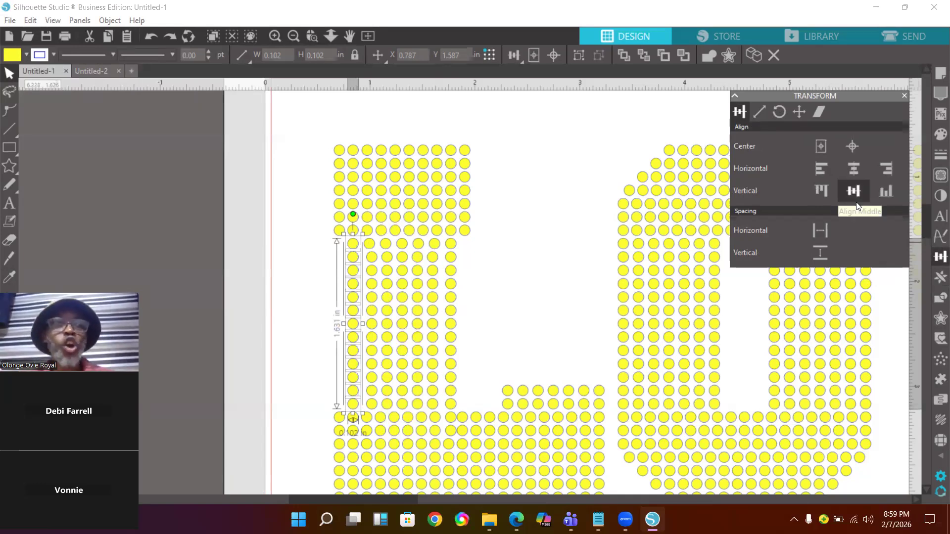
{"action": "key", "text": "i"}
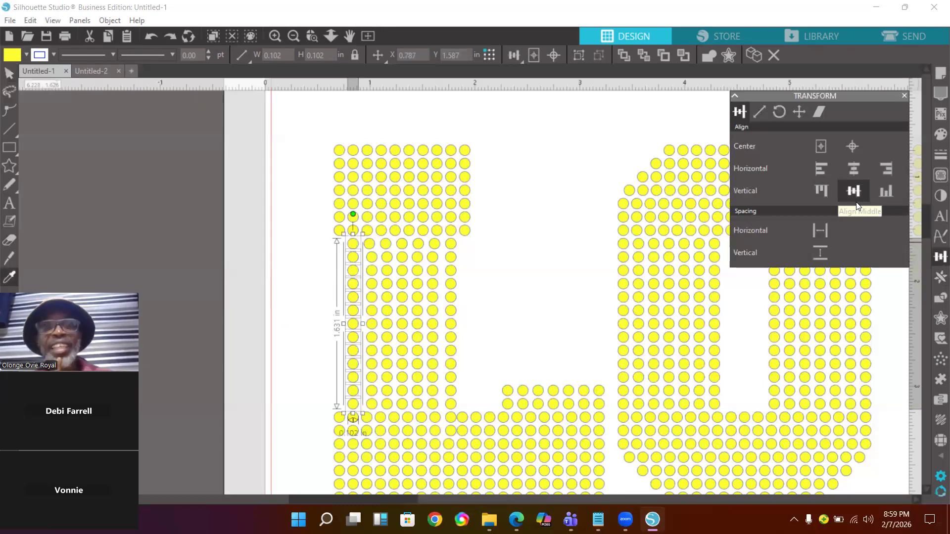
{"action": "key", "text": "Right"}
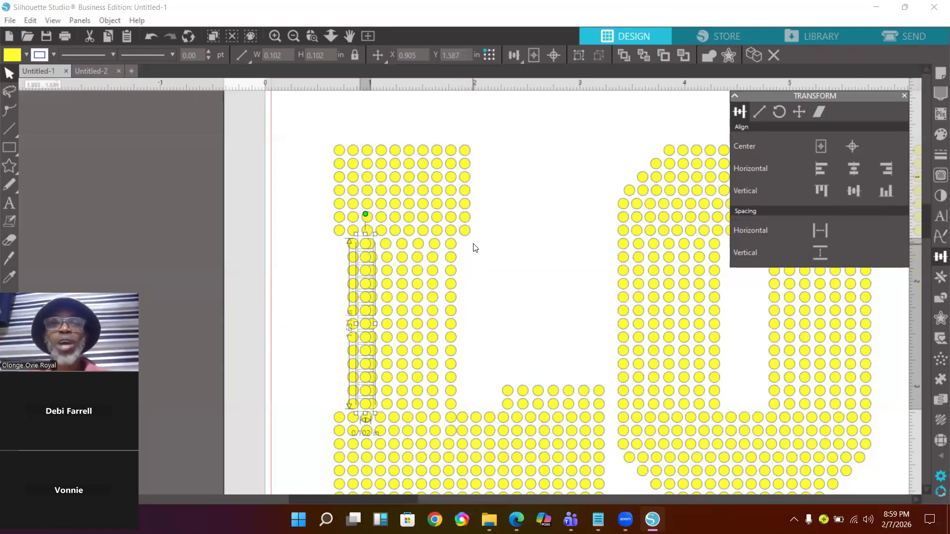
Space the rhinestones evenly horizontally within each of the first four rows of the L's stem, one row at a time.
{"action": "left_click_drag", "start_coordinate": [463, 238], "coordinate": [346, 249]}
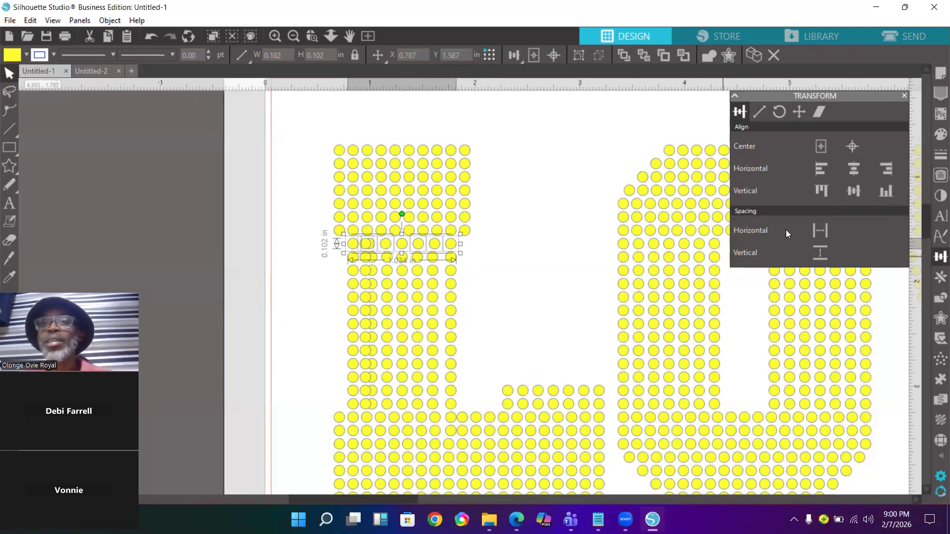
{"action": "left_click", "coordinate": [818, 231]}
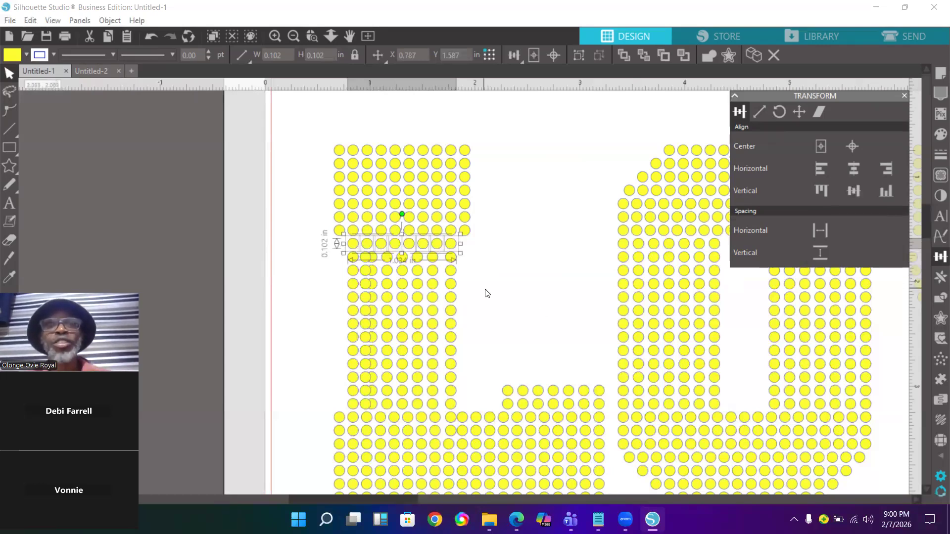
{"action": "left_click_drag", "start_coordinate": [475, 256], "coordinate": [344, 256]}
{"action": "left_click", "coordinate": [821, 231]}
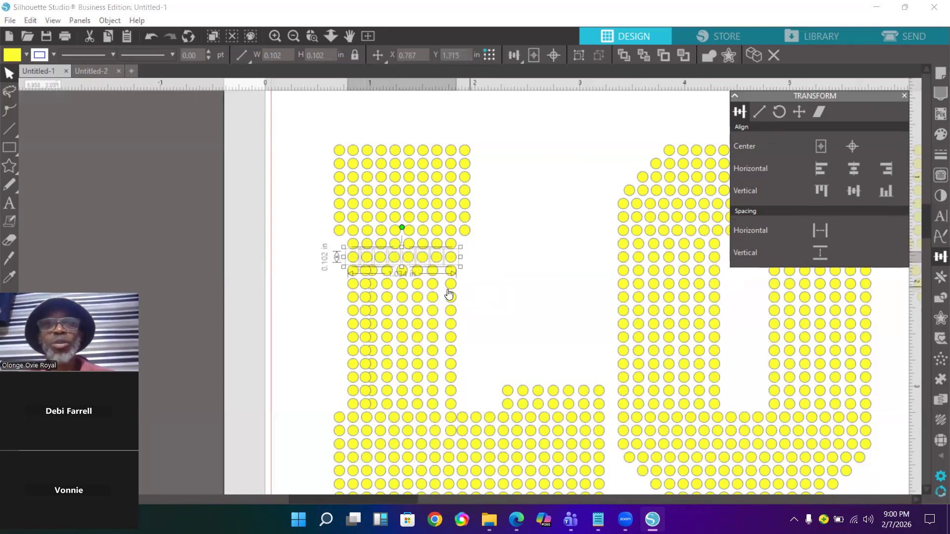
{"action": "left_click_drag", "start_coordinate": [480, 275], "coordinate": [343, 276]}
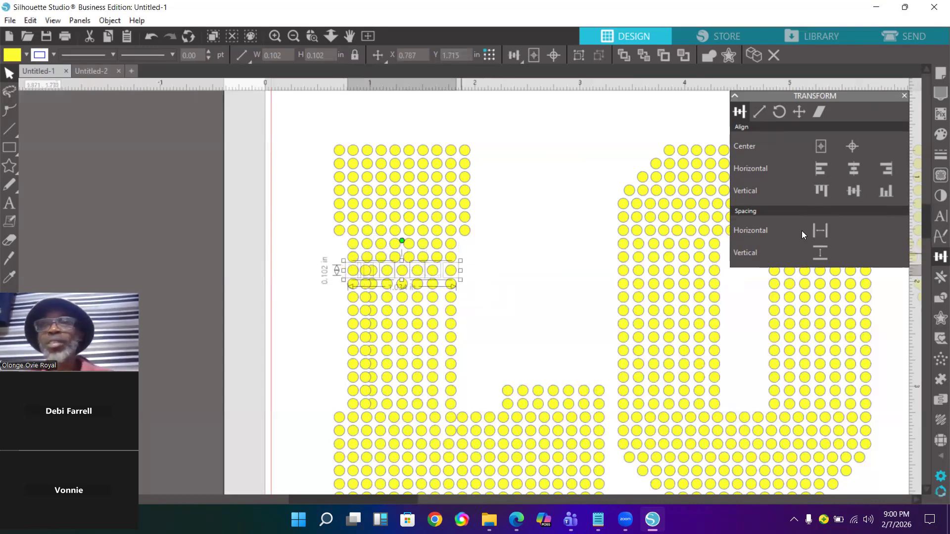
{"action": "left_click", "coordinate": [820, 231]}
{"action": "left_click_drag", "start_coordinate": [476, 286], "coordinate": [343, 290]}
{"action": "left_click", "coordinate": [822, 231]}
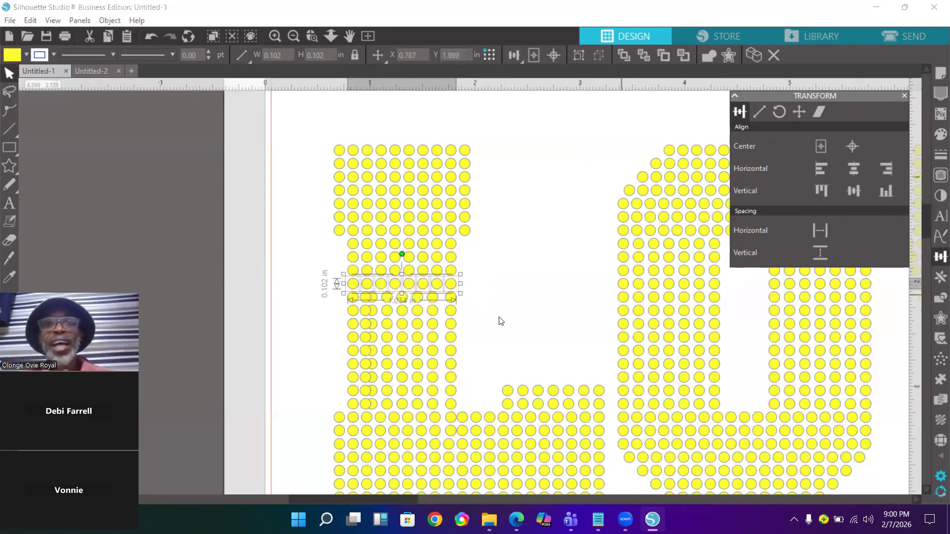
Space the rhinestones evenly horizontally within each of rows five to eight of the L's stem.
{"action": "left_click", "coordinate": [474, 299]}
{"action": "left_click_drag", "start_coordinate": [474, 299], "coordinate": [351, 299]}
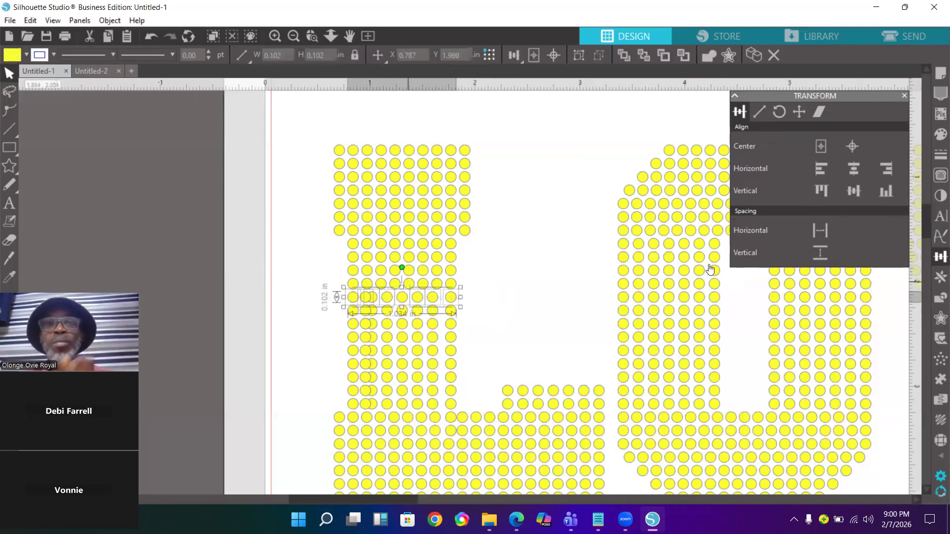
{"action": "left_click", "coordinate": [822, 230]}
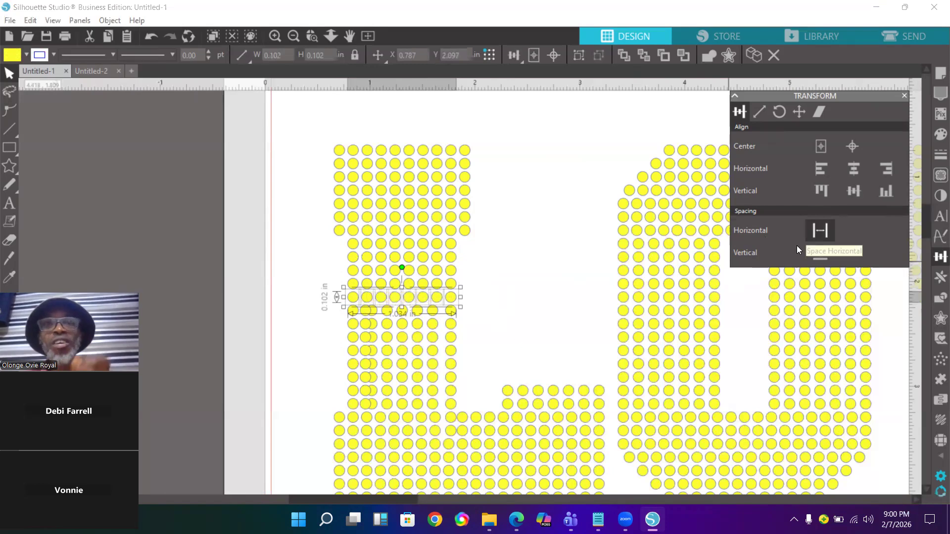
{"action": "left_click_drag", "start_coordinate": [476, 310], "coordinate": [350, 311]}
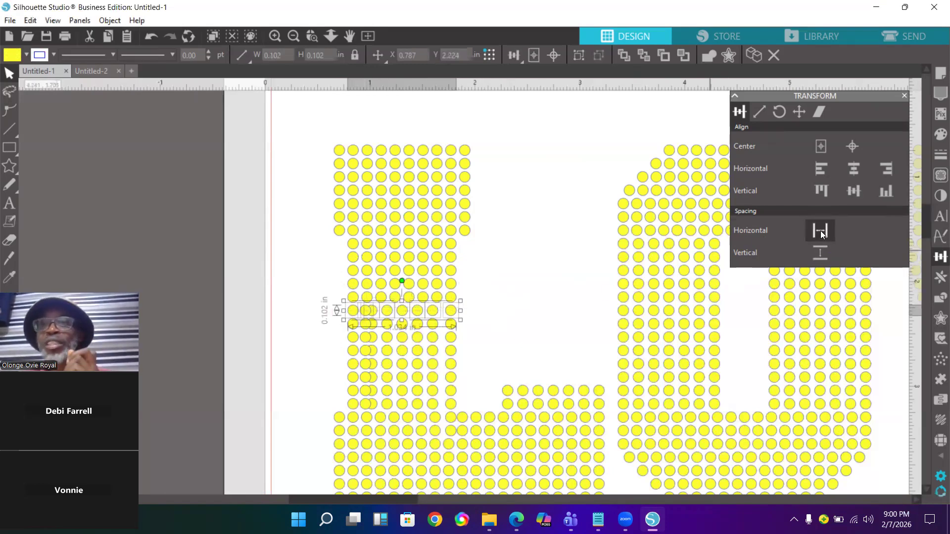
{"action": "left_click", "coordinate": [820, 231]}
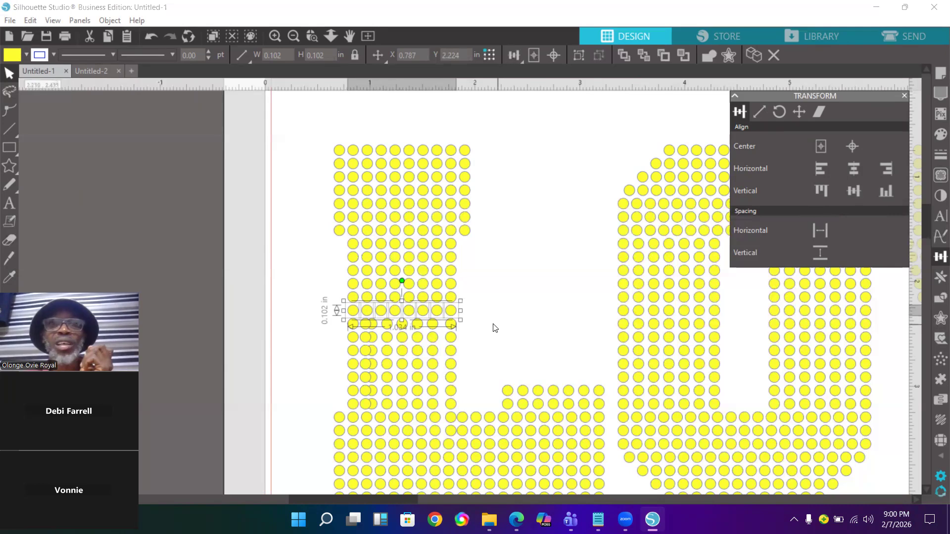
{"action": "left_click_drag", "start_coordinate": [473, 329], "coordinate": [335, 318]}
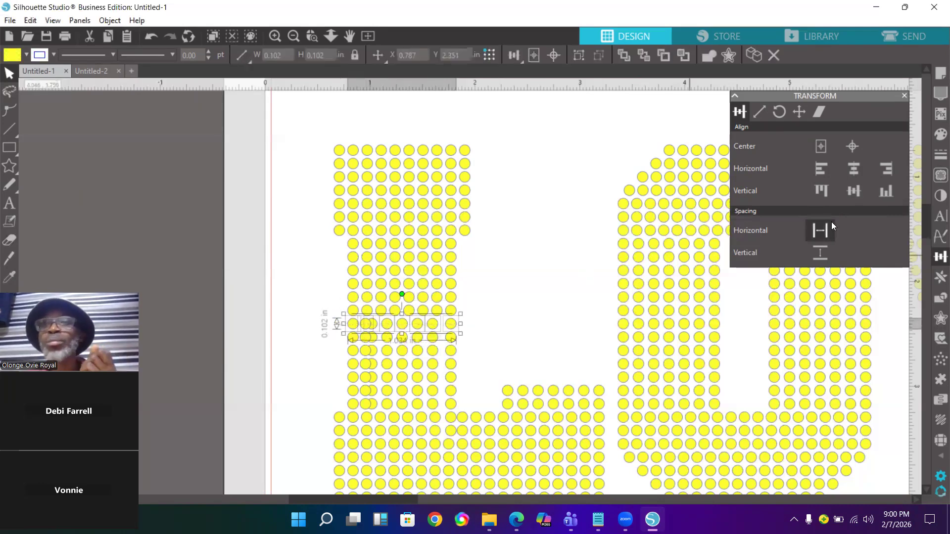
{"action": "left_click", "coordinate": [822, 230]}
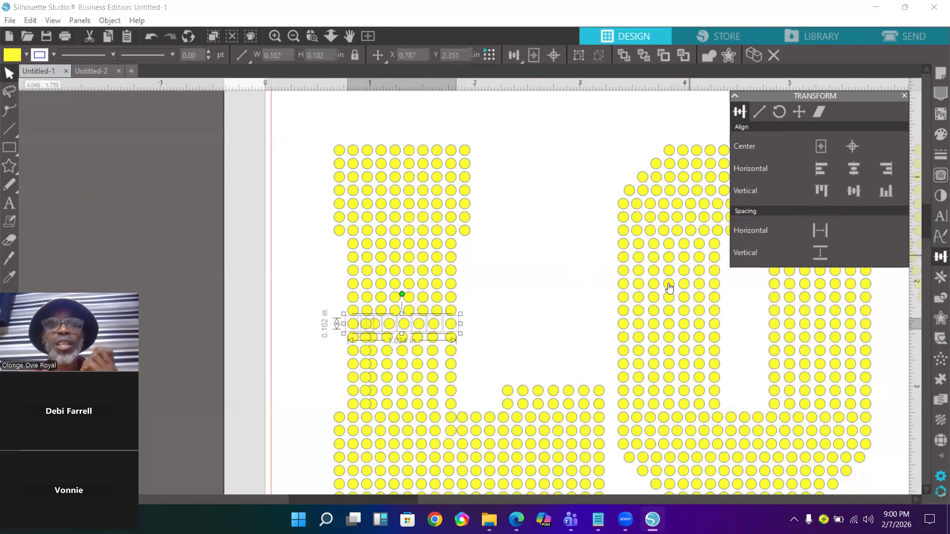
{"action": "left_click", "coordinate": [475, 340]}
{"action": "left_click_drag", "start_coordinate": [465, 343], "coordinate": [347, 331]}
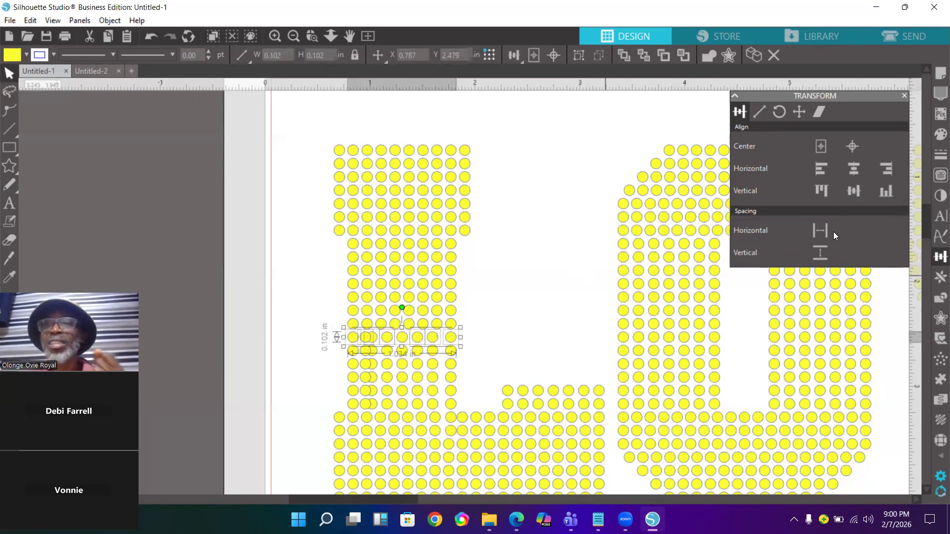
{"action": "left_click", "coordinate": [821, 232]}
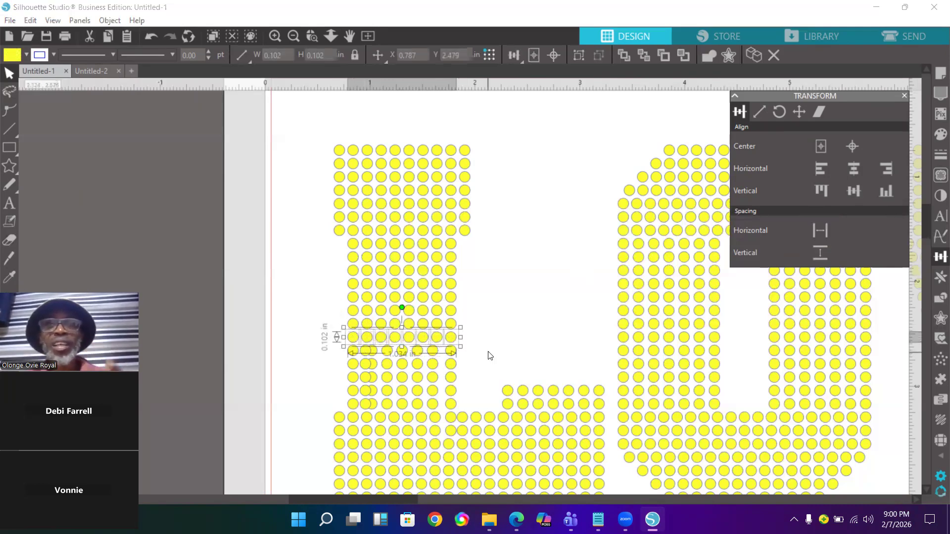
Space the rhinestones evenly horizontally within each of rows nine to twelve of the L's stem.
{"action": "left_click_drag", "start_coordinate": [471, 354], "coordinate": [331, 356]}
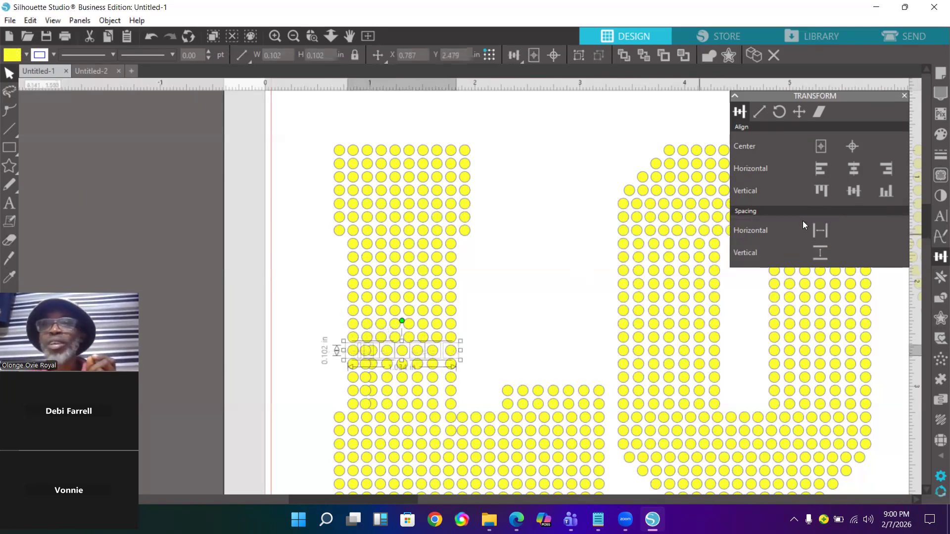
{"action": "left_click", "coordinate": [821, 230]}
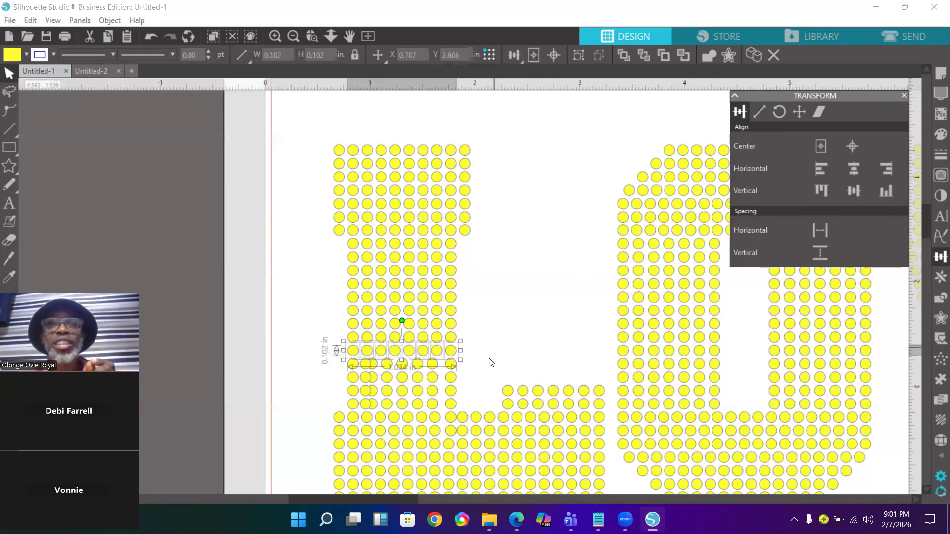
{"action": "left_click_drag", "start_coordinate": [466, 370], "coordinate": [332, 368]}
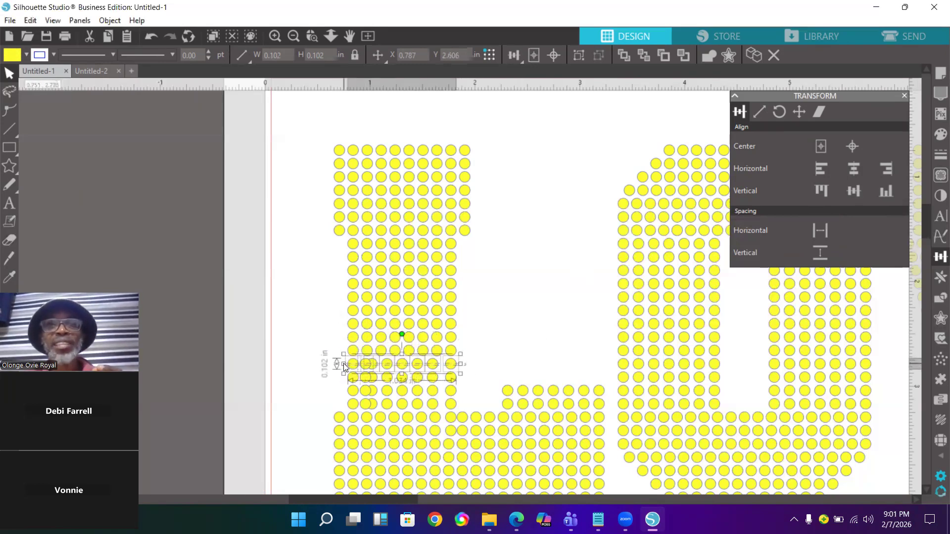
{"action": "left_click", "coordinate": [831, 226]}
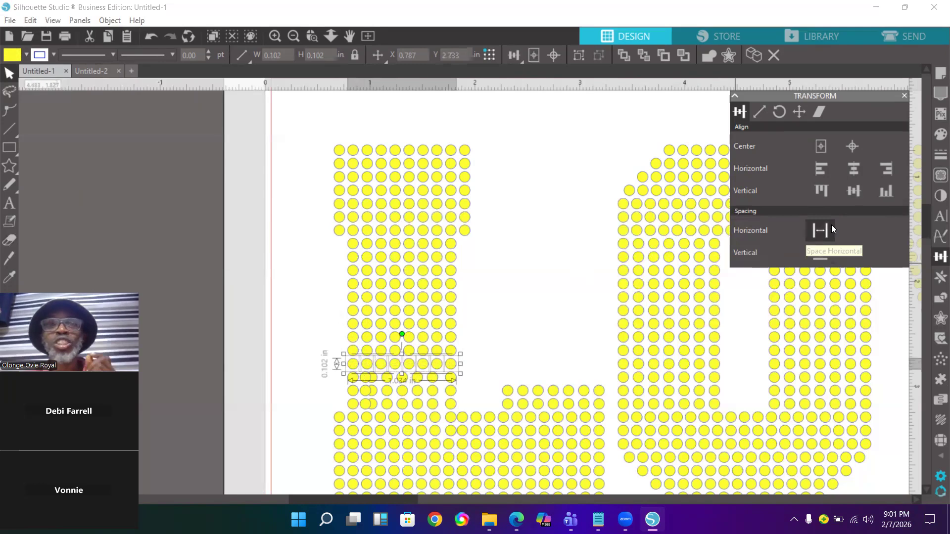
{"action": "left_click_drag", "start_coordinate": [476, 383], "coordinate": [342, 375]}
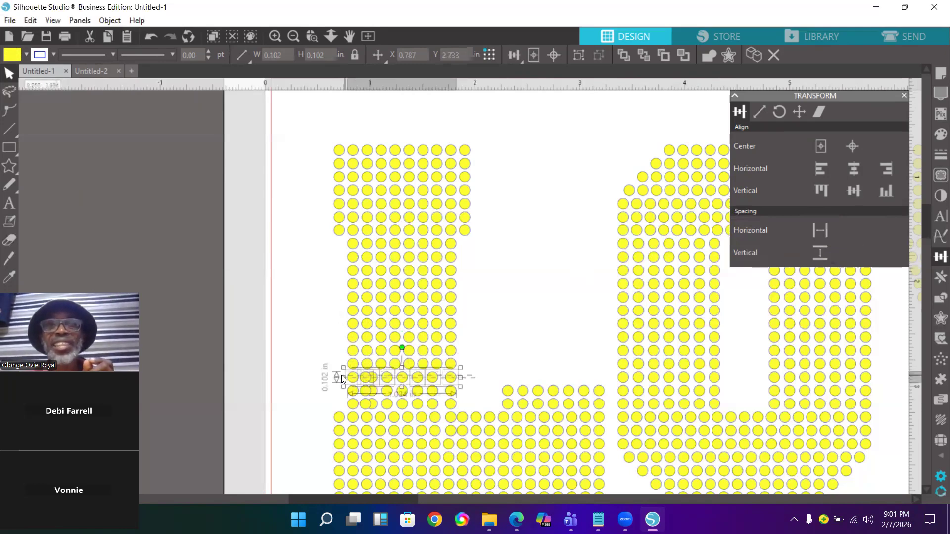
{"action": "left_click", "coordinate": [820, 230]}
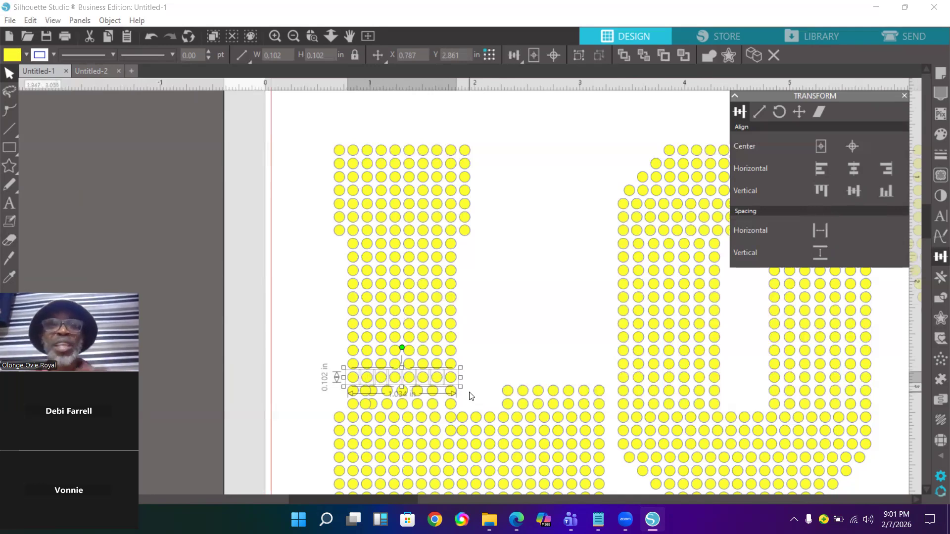
{"action": "left_click_drag", "start_coordinate": [469, 394], "coordinate": [348, 389]}
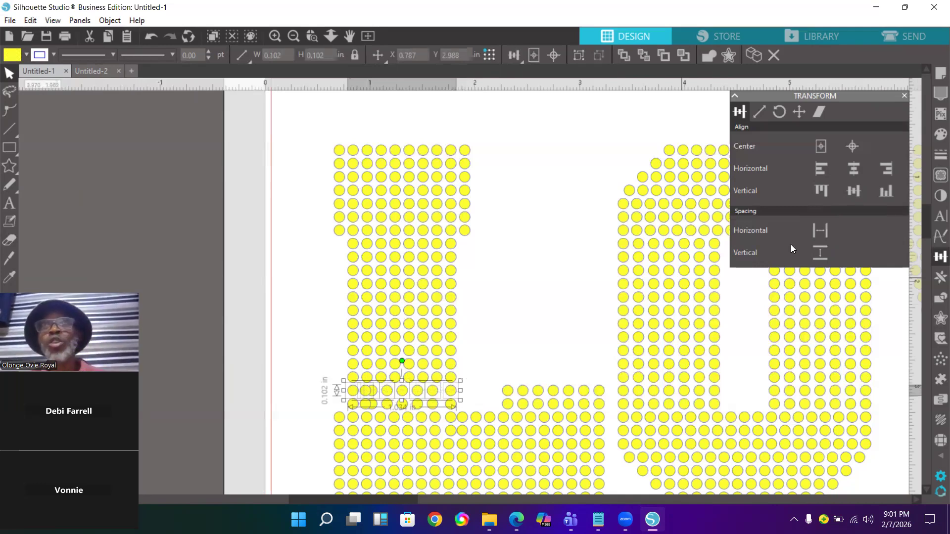
{"action": "left_click", "coordinate": [819, 229]}
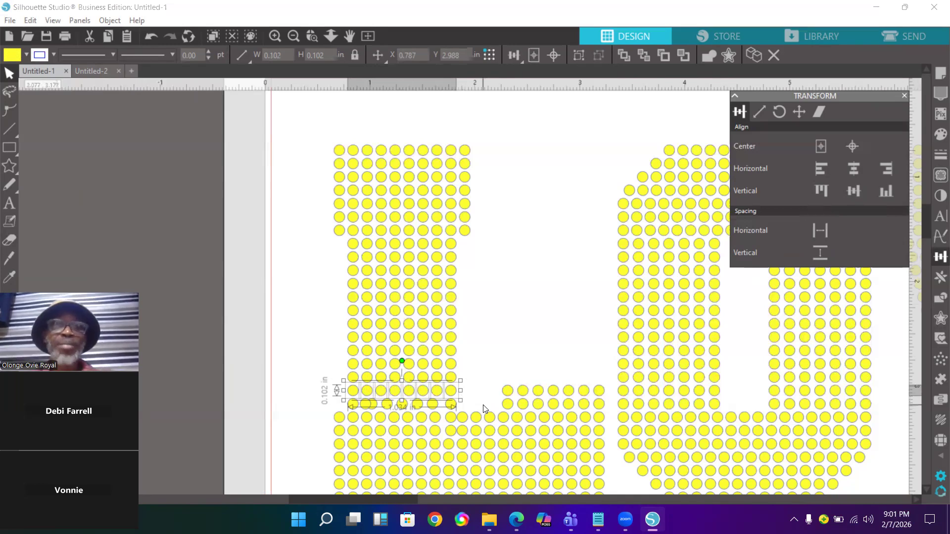
Space the rhinestones evenly horizontally in the lowest row of the L's stem, then clear the selection.
{"action": "left_click_drag", "start_coordinate": [484, 406], "coordinate": [346, 406]}
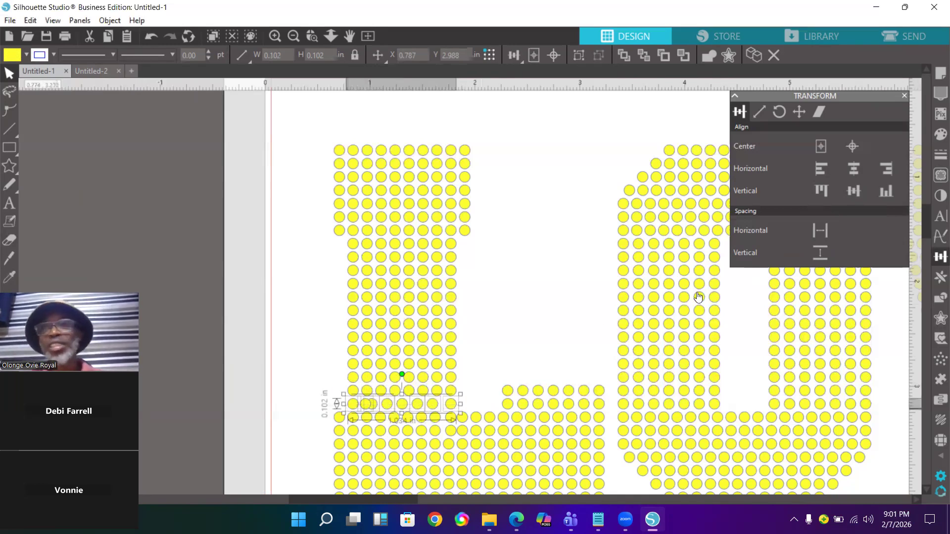
{"action": "left_click", "coordinate": [816, 229]}
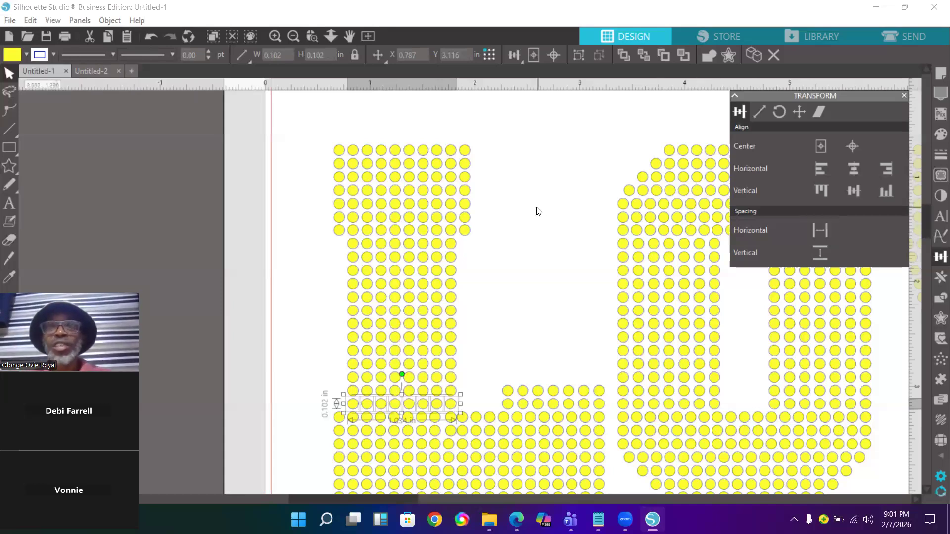
{"action": "scroll", "coordinate": [536, 212], "scroll_direction": "down", "scroll_amount": 2}
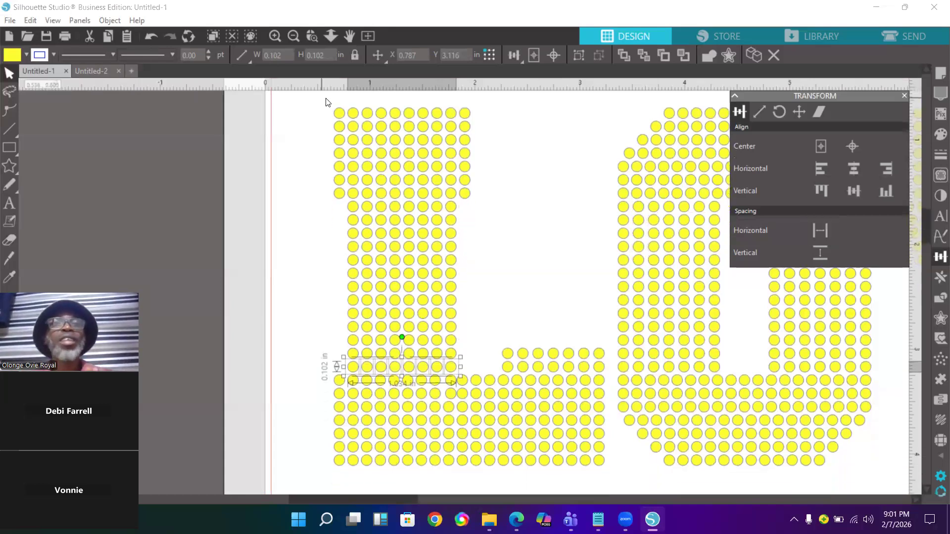
{"action": "left_click", "coordinate": [293, 36]}
{"action": "left_click", "coordinate": [293, 36]}
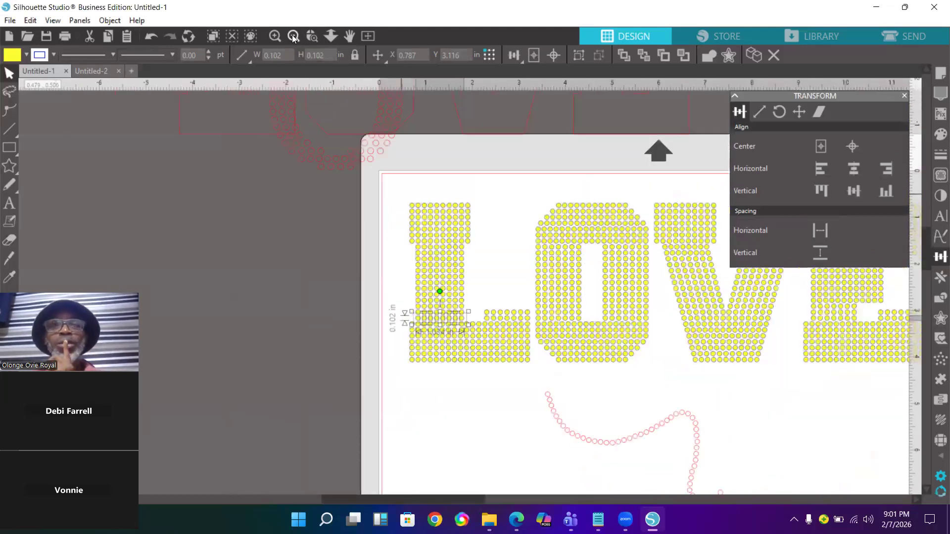
{"action": "left_click", "coordinate": [493, 253]}
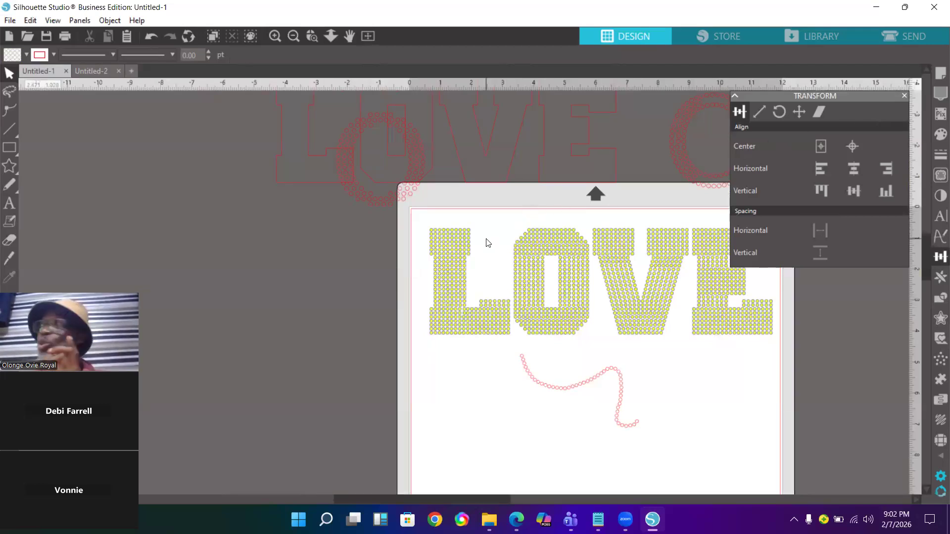
Try a yellow media color for the page and settle on black as the background.
{"action": "left_click", "coordinate": [937, 75]}
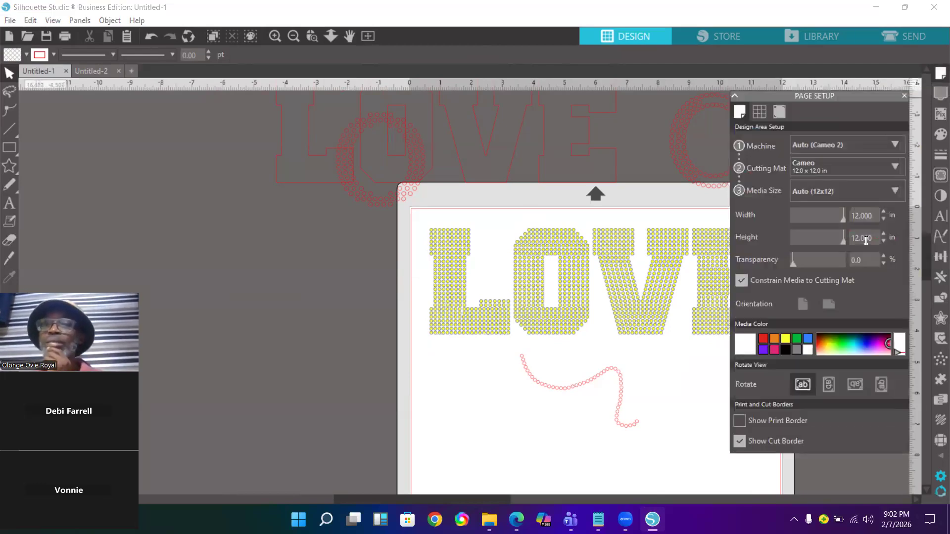
{"action": "left_click", "coordinate": [784, 352]}
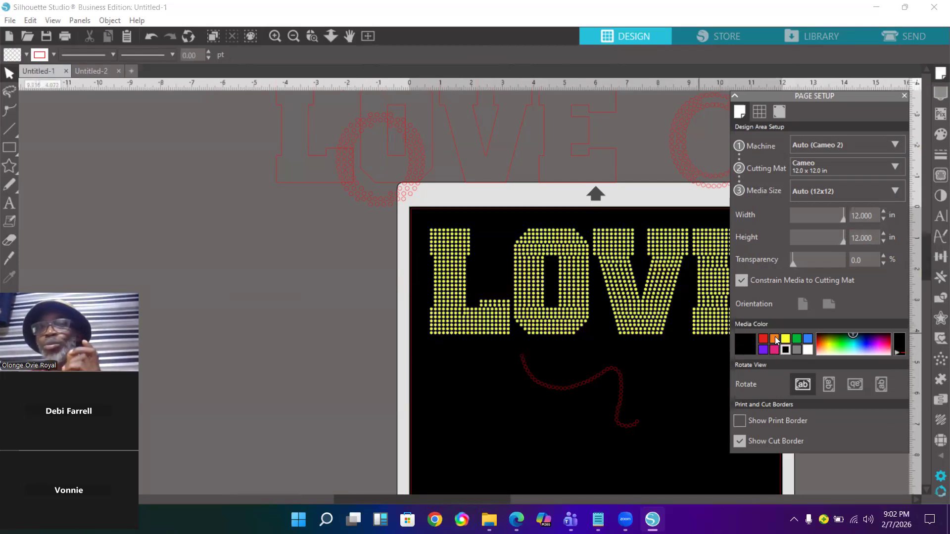
{"action": "left_click", "coordinate": [787, 341]}
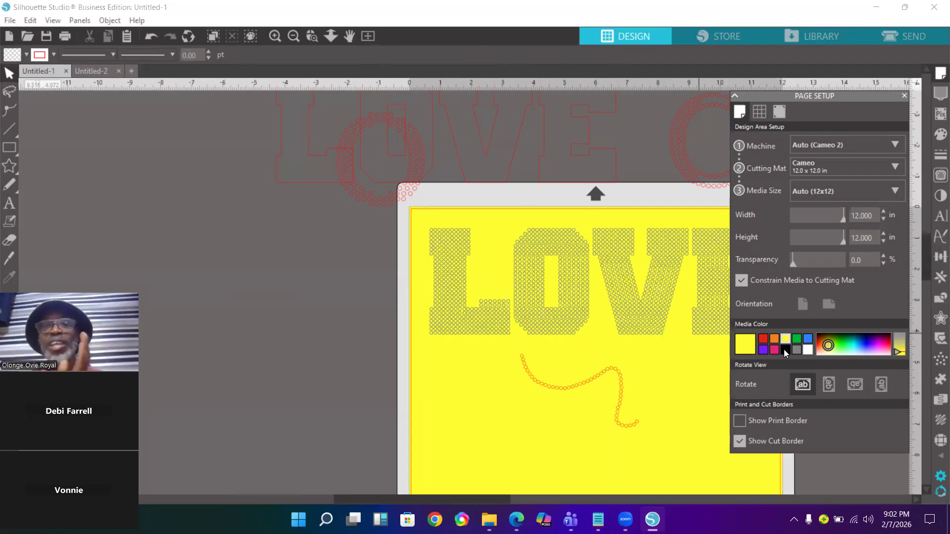
{"action": "left_click", "coordinate": [785, 350]}
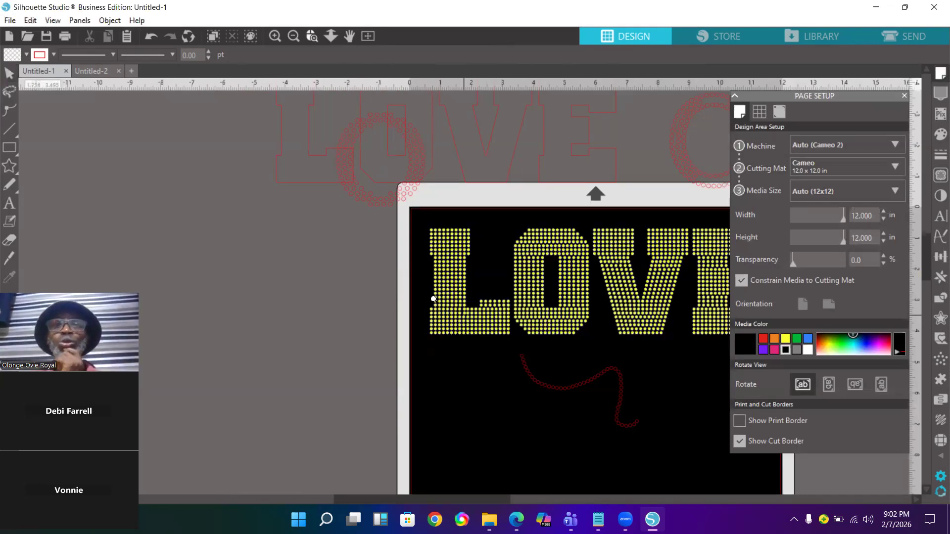
Examine the L's base and the whole LOVE design against the black page for uneven rhinestone spacing.
{"action": "left_click_drag", "start_coordinate": [426, 290], "coordinate": [519, 344]}
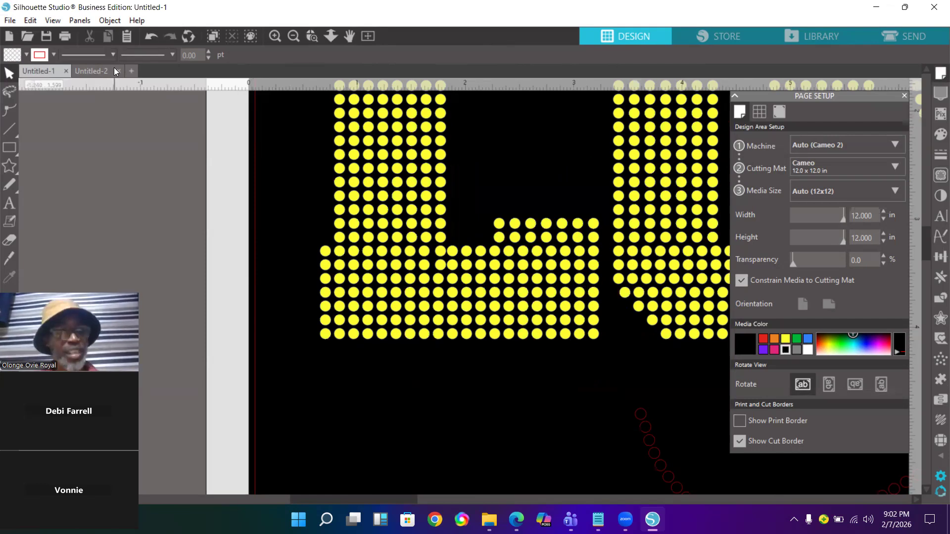
{"action": "scroll", "coordinate": [114, 68], "scroll_direction": "down", "scroll_amount": 5}
{"action": "scroll", "coordinate": [114, 68], "scroll_direction": "down", "scroll_amount": 3}
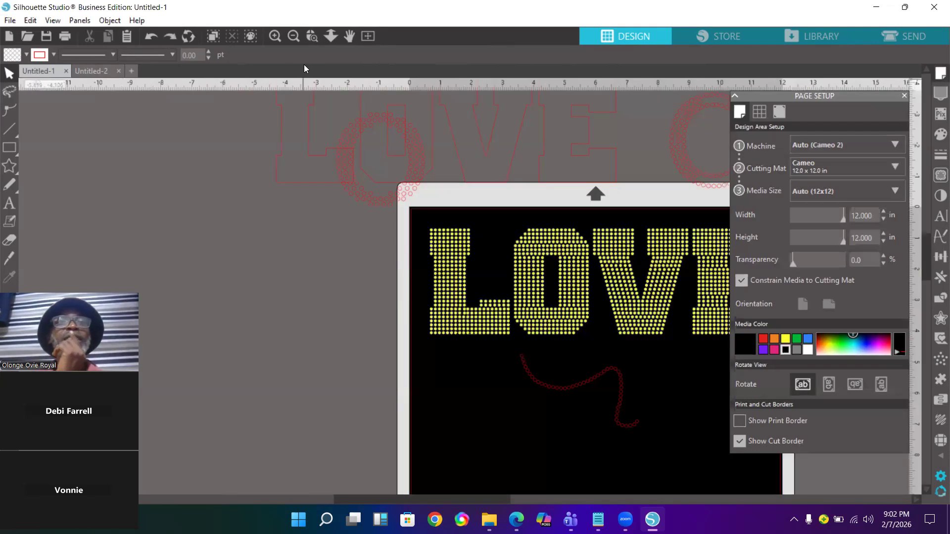
{"action": "left_click", "coordinate": [275, 37]}
{"action": "left_click", "coordinate": [275, 36]}
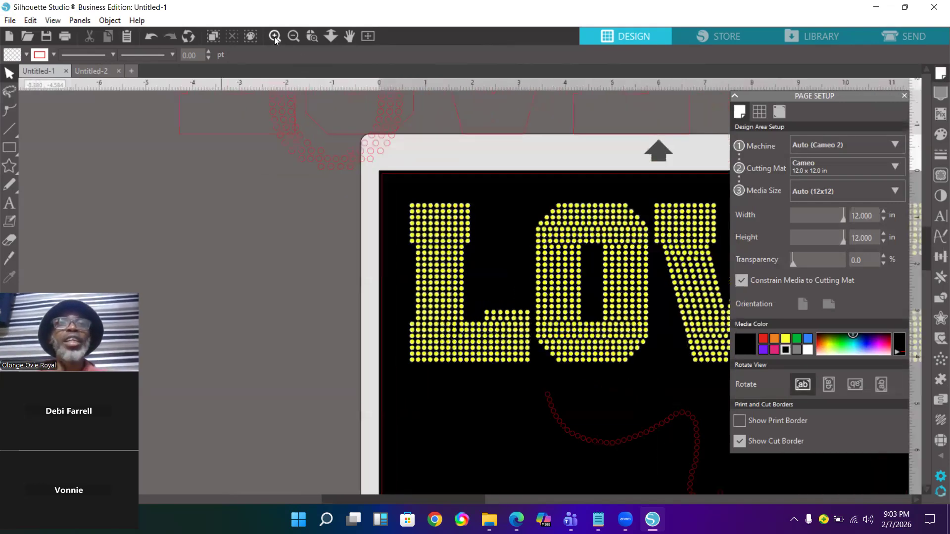
{"action": "left_click", "coordinate": [275, 37]}
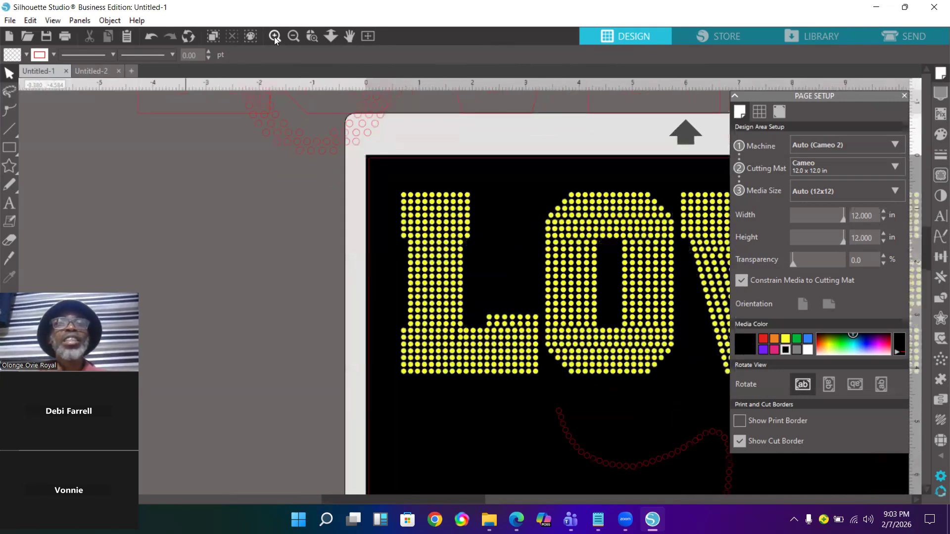
{"action": "left_click", "coordinate": [275, 37]}
{"action": "left_click", "coordinate": [293, 37]}
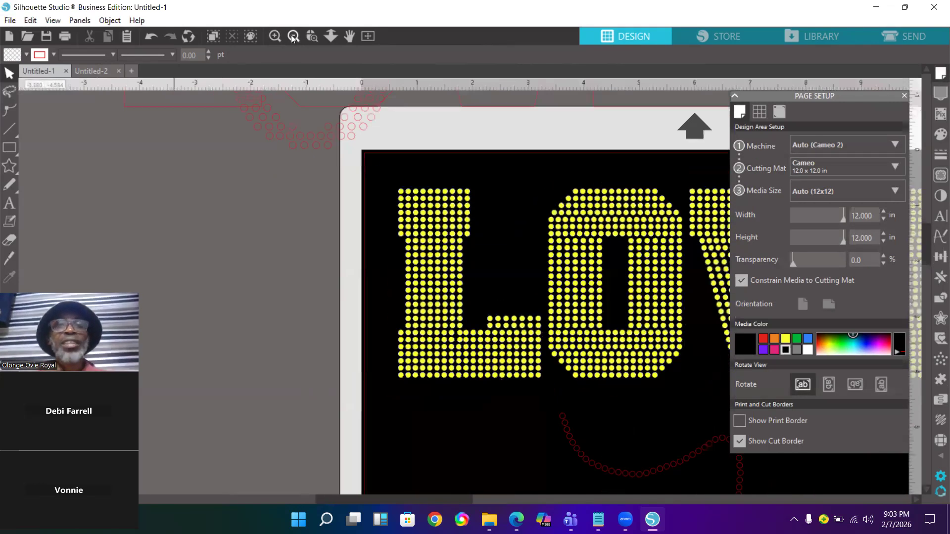
{"action": "left_click", "coordinate": [293, 37]}
{"action": "left_click", "coordinate": [293, 37]}
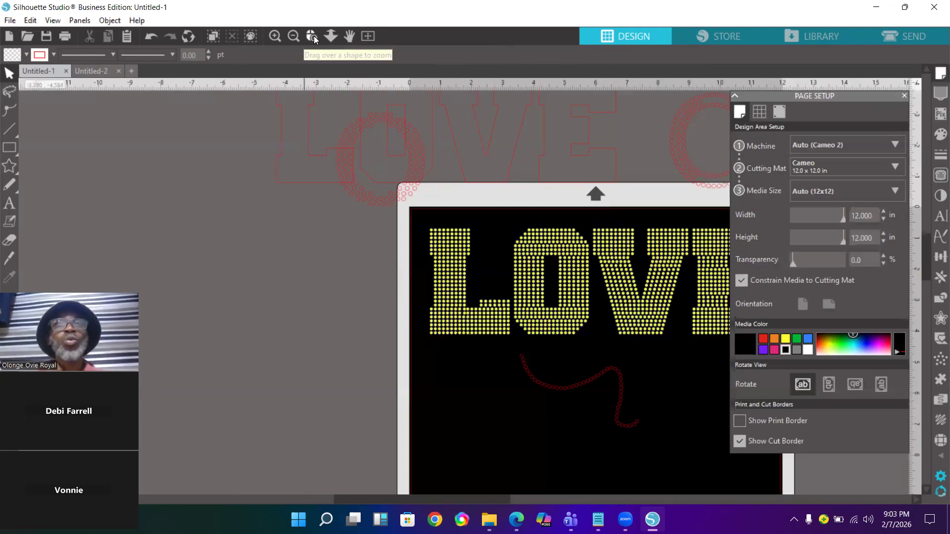
Space the rhinestones evenly horizontally within each of the top two rows of the L's base.
{"action": "left_click", "coordinate": [311, 37]}
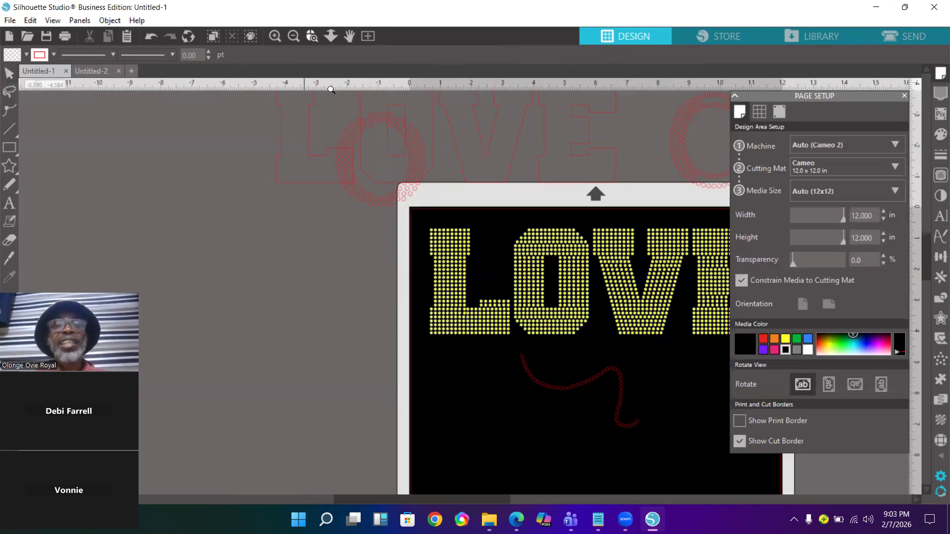
{"action": "left_click_drag", "start_coordinate": [426, 303], "coordinate": [512, 347]}
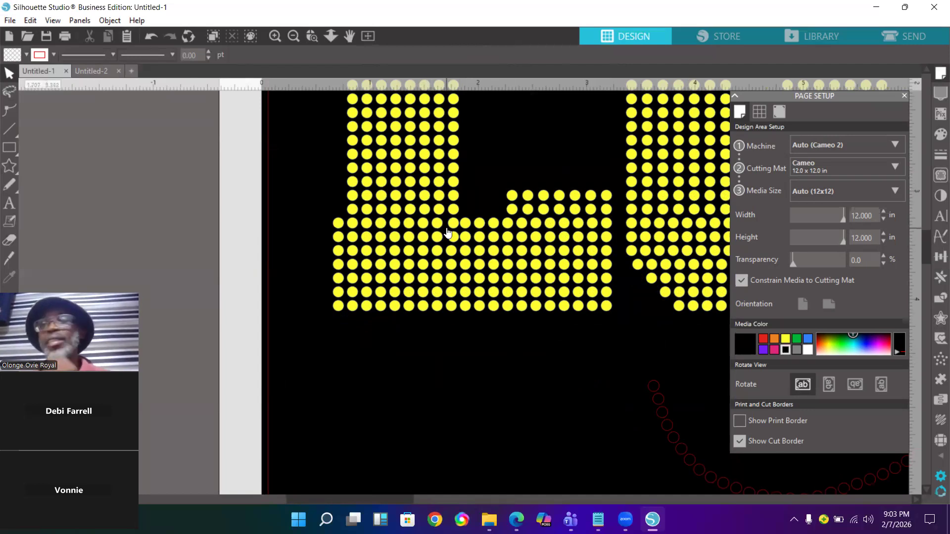
{"action": "left_click", "coordinate": [937, 259]}
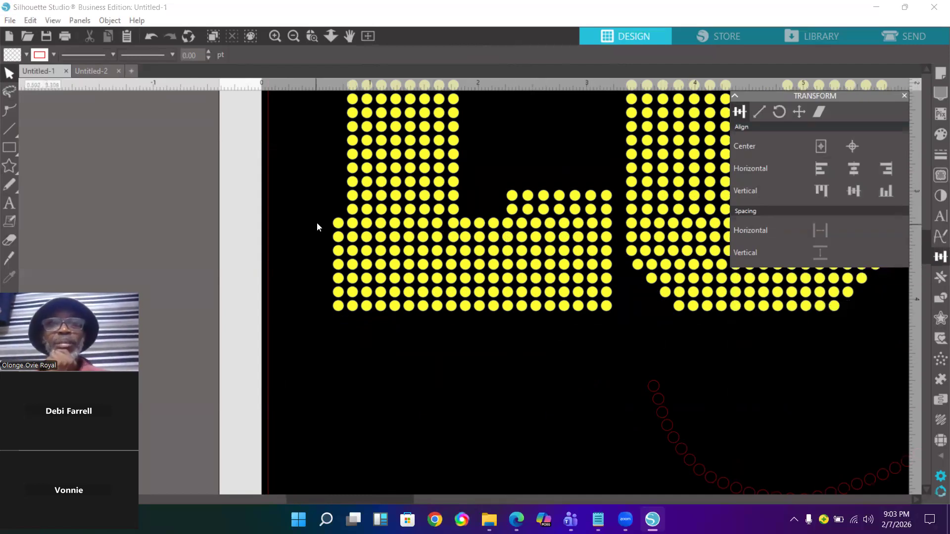
{"action": "left_click_drag", "start_coordinate": [319, 222], "coordinate": [619, 237]}
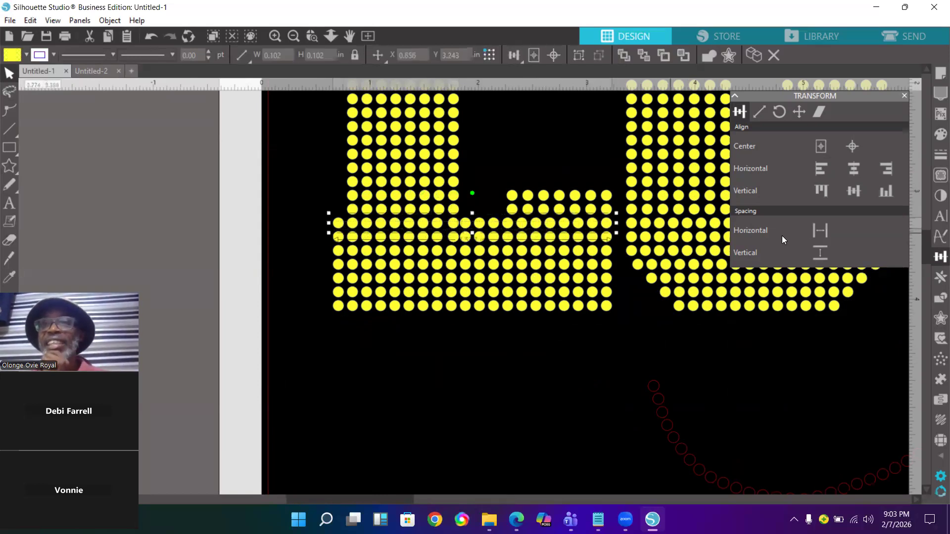
{"action": "left_click", "coordinate": [824, 234]}
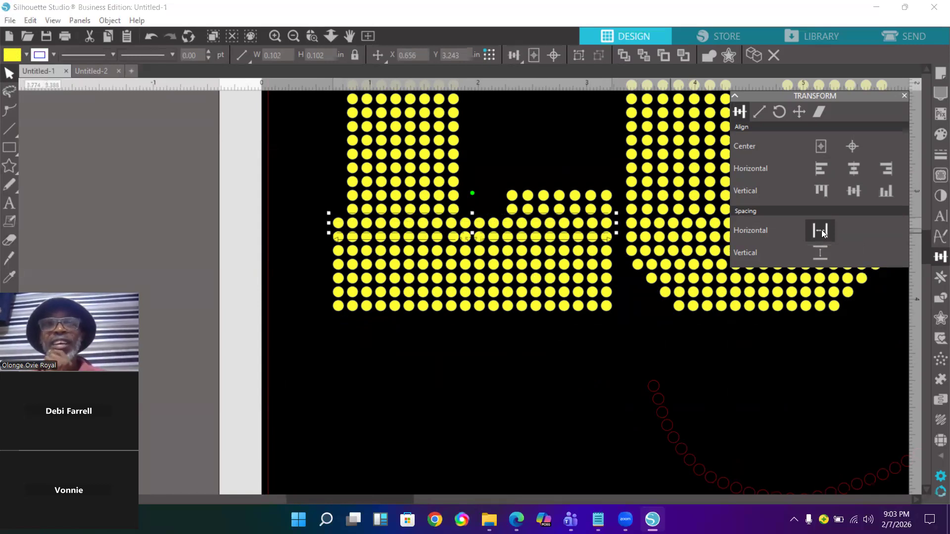
{"action": "left_click_drag", "start_coordinate": [317, 238], "coordinate": [608, 244]}
{"action": "left_click", "coordinate": [817, 231]}
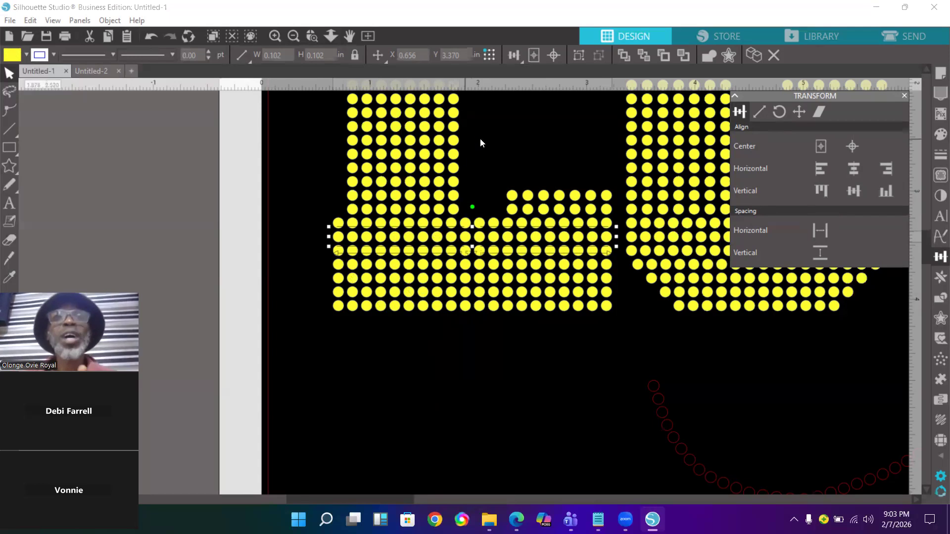
Align the left edges of the rightmost column of the L's stem and the stone directly beneath it in the base's top row.
{"action": "scroll", "coordinate": [483, 137], "scroll_direction": "up", "scroll_amount": 2}
{"action": "scroll", "coordinate": [483, 135], "scroll_direction": "up", "scroll_amount": 2}
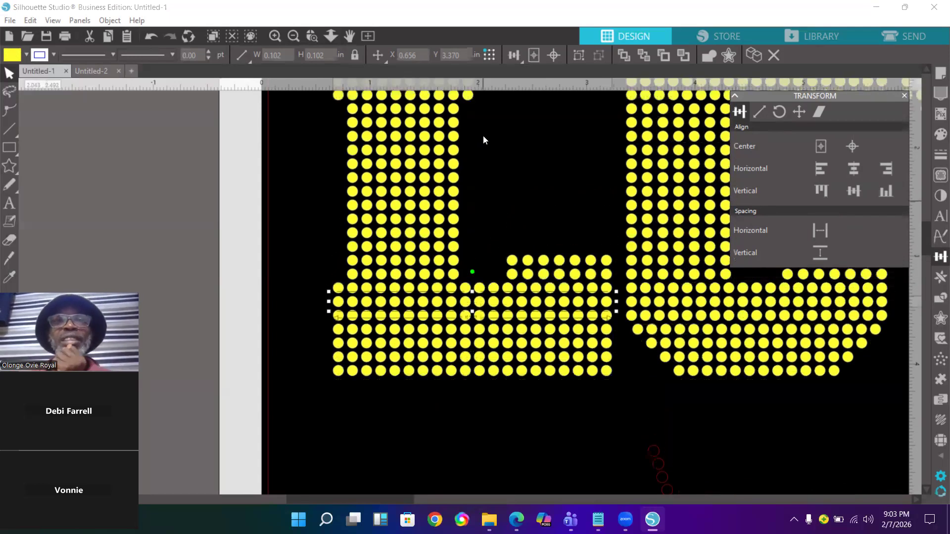
{"action": "left_click_drag", "start_coordinate": [469, 117], "coordinate": [455, 287]}
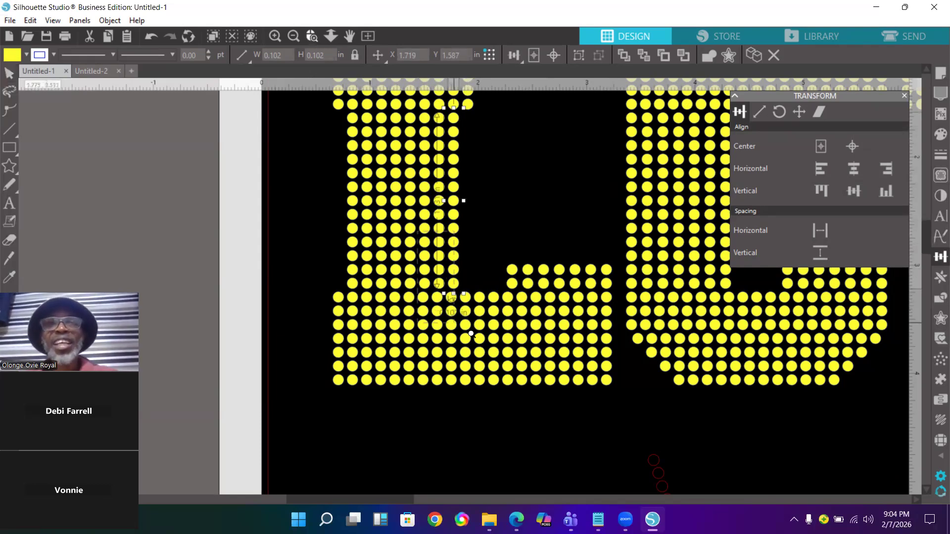
{"action": "scroll", "coordinate": [463, 198], "scroll_direction": "up", "scroll_amount": 3}
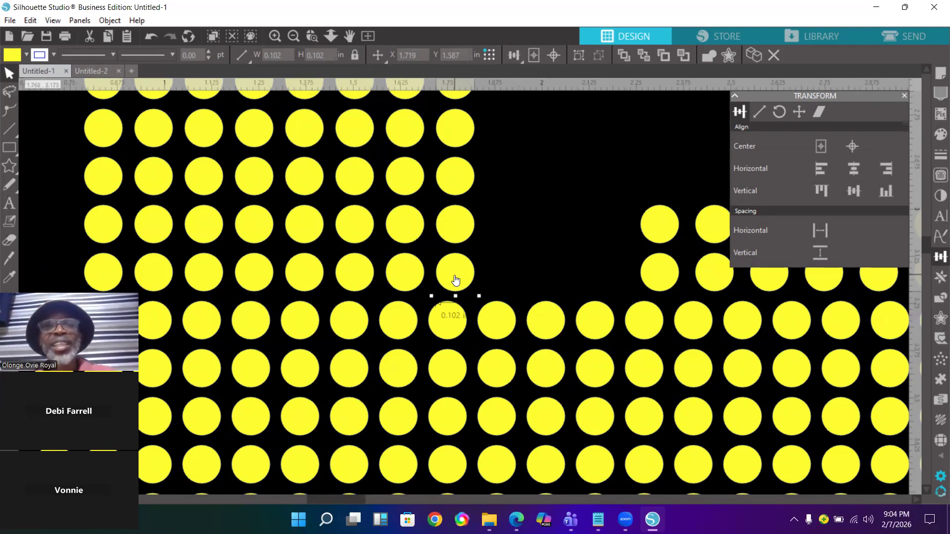
{"action": "left_click_drag", "start_coordinate": [456, 280], "coordinate": [450, 327]}
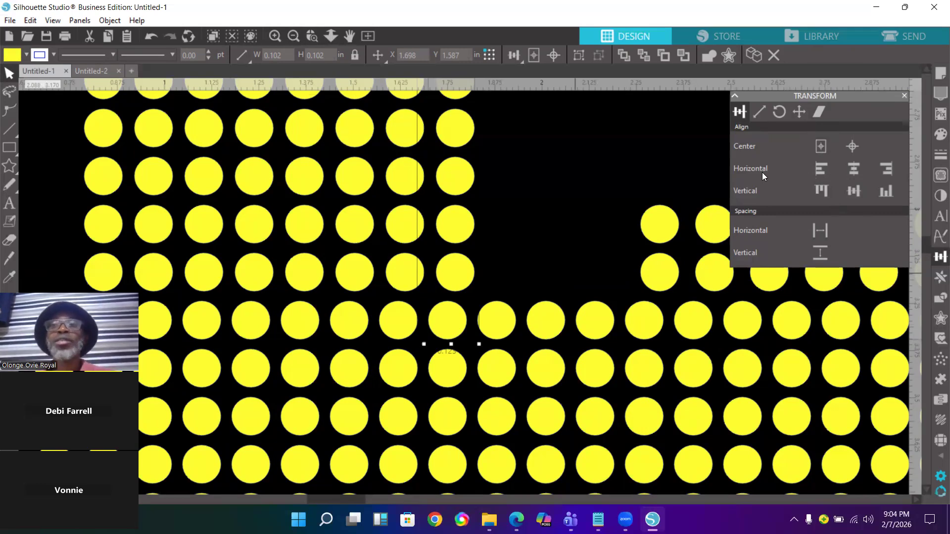
{"action": "left_click", "coordinate": [817, 171]}
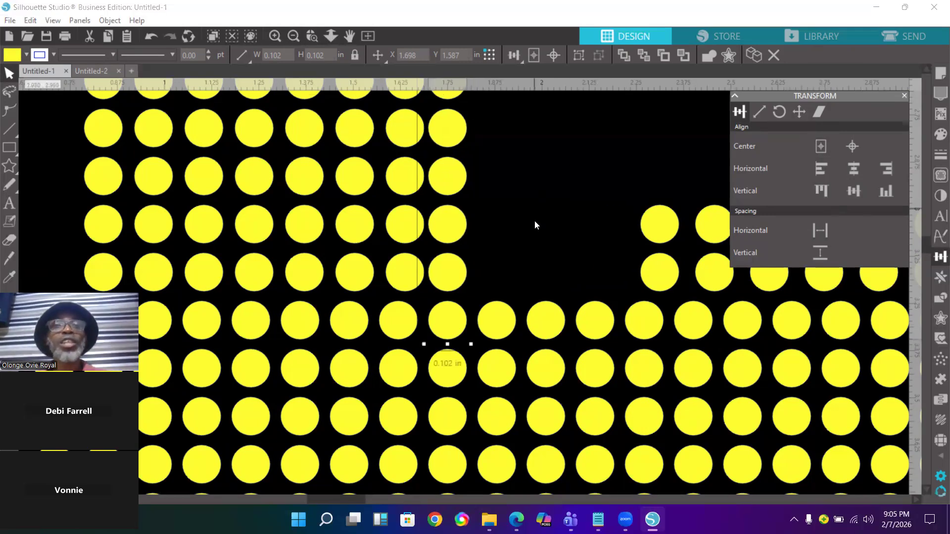
Space the rhinestones evenly horizontally again within each of the two lowest rows of the L's stem.
{"action": "scroll", "coordinate": [531, 223], "scroll_direction": "down", "scroll_amount": 2}
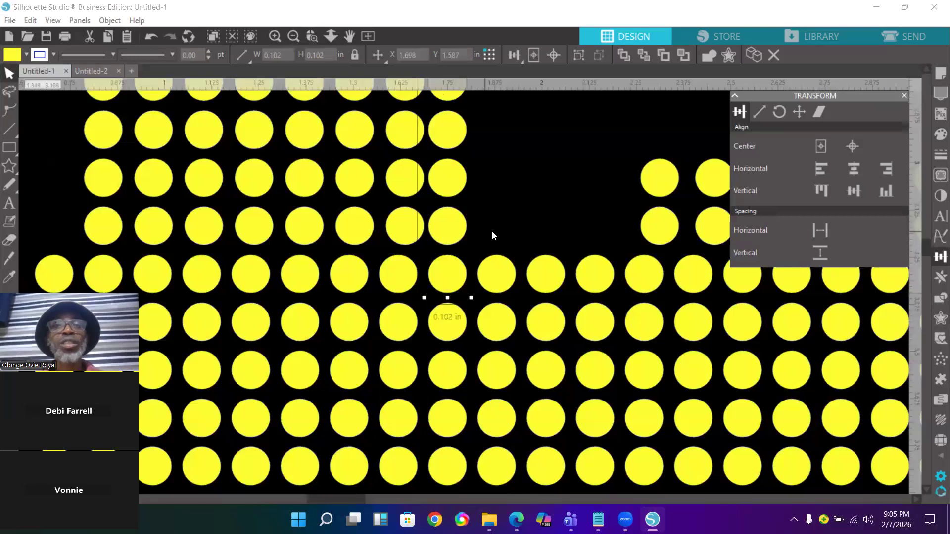
{"action": "left_click_drag", "start_coordinate": [530, 231], "coordinate": [88, 227]}
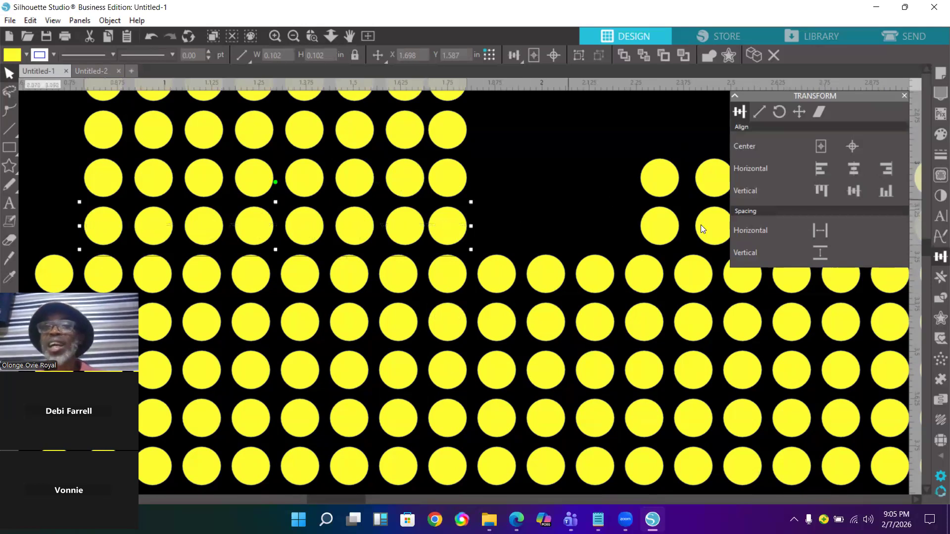
{"action": "left_click", "coordinate": [823, 231]}
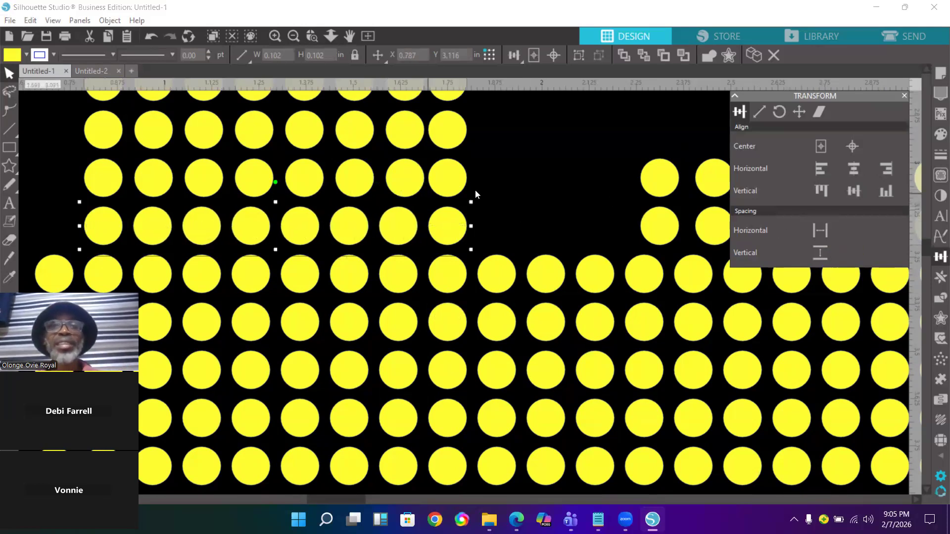
{"action": "left_click_drag", "start_coordinate": [476, 174], "coordinate": [82, 181]}
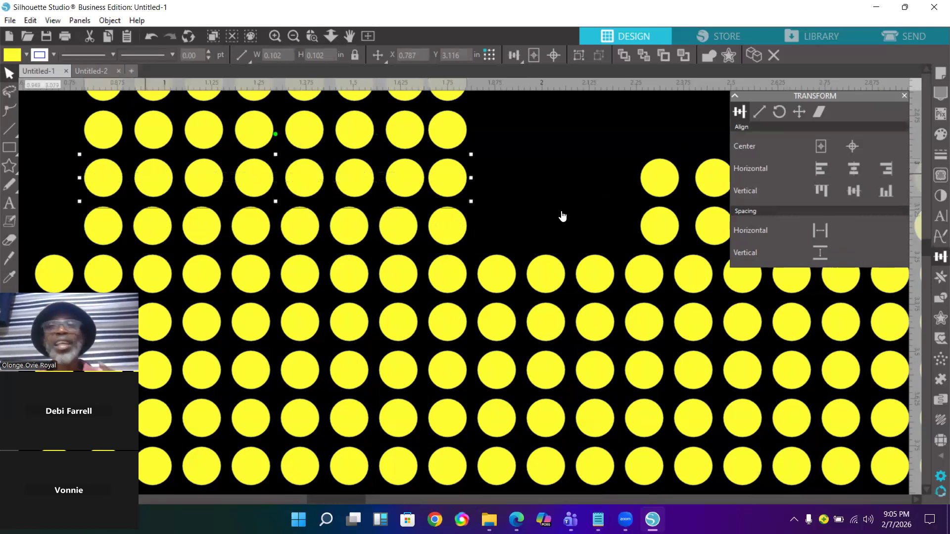
{"action": "left_click", "coordinate": [820, 233]}
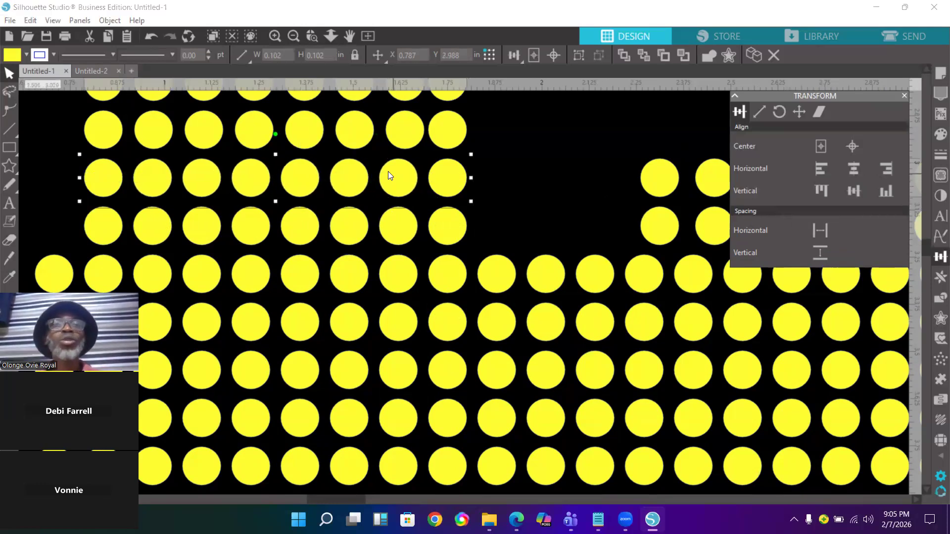
Align the left edges of all rhinestones in the L's eighth column, from the base up to the top.
{"action": "left_click", "coordinate": [293, 37]}
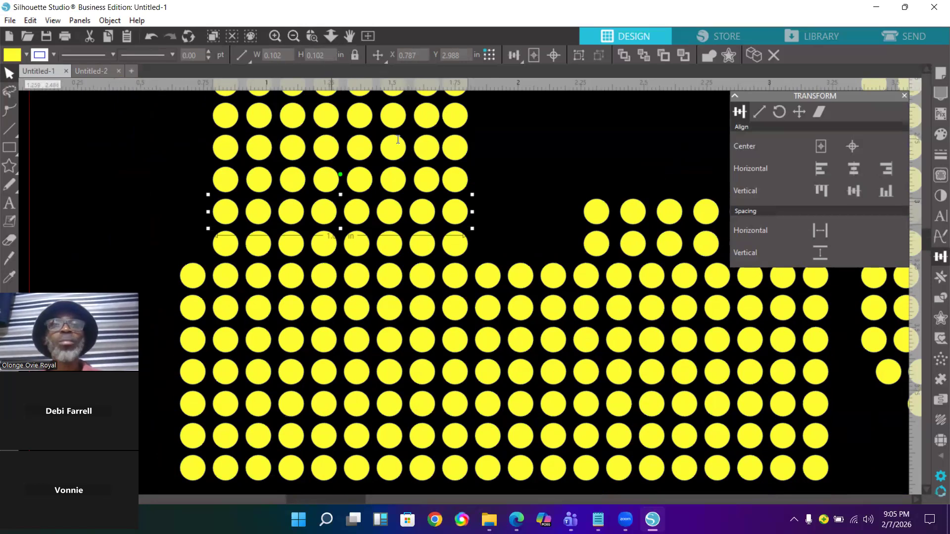
{"action": "left_click", "coordinate": [294, 36]}
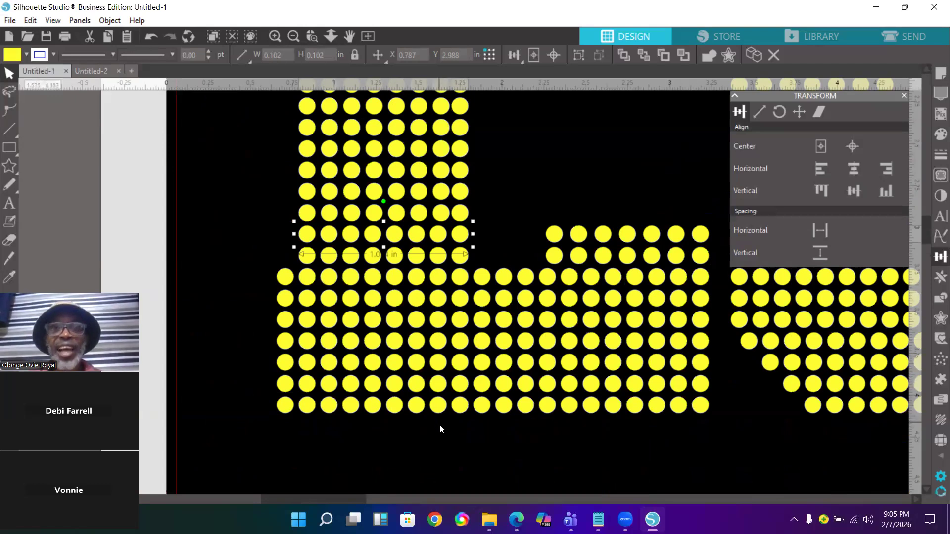
{"action": "left_click_drag", "start_coordinate": [439, 429], "coordinate": [444, 159]}
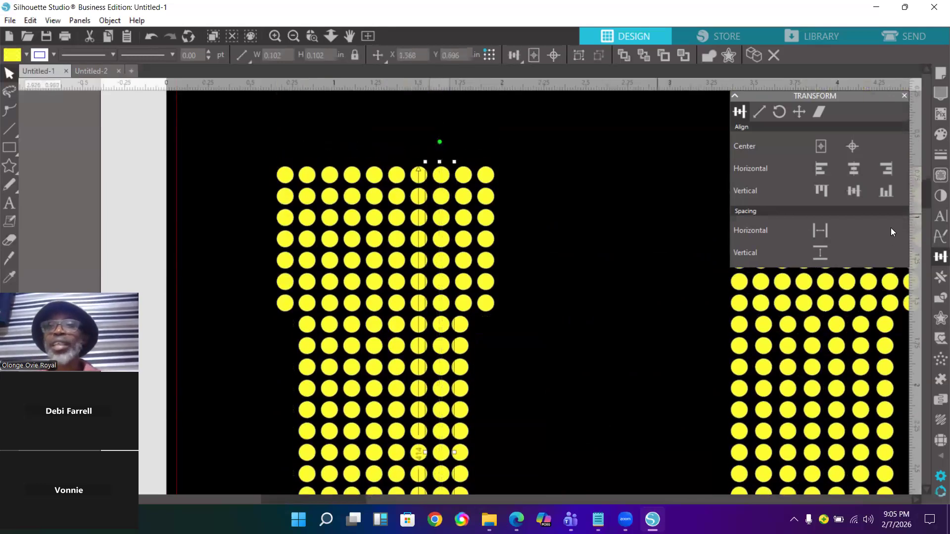
{"action": "left_click", "coordinate": [822, 169]}
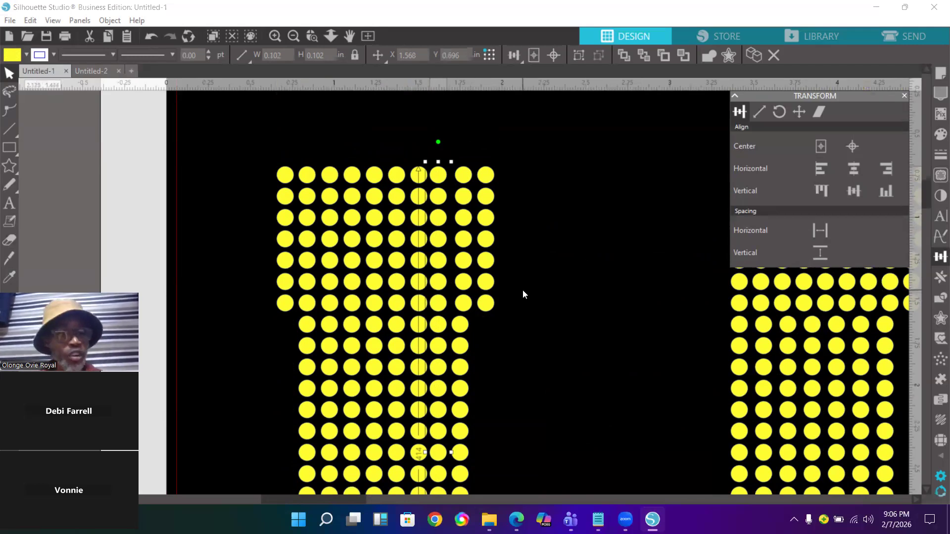
Nudge the L's eighth column of rhinestones slightly right so it sits evenly between its neighbouring columns.
{"action": "key", "text": "Right"}
{"action": "key", "text": "Right"}
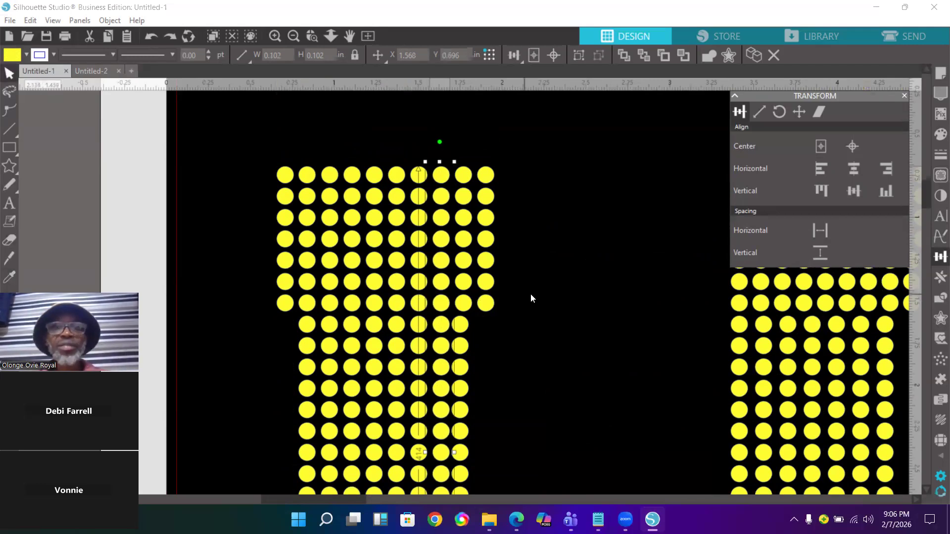
{"action": "left_click", "coordinate": [531, 293]}
Align the left edges of the rhinestones within each of the L's eighth, seventh and sixth columns, from the base up through the stem.
{"action": "scroll", "coordinate": [562, 269], "scroll_direction": "down", "scroll_amount": 3}
{"action": "scroll", "coordinate": [562, 268], "scroll_direction": "down", "scroll_amount": 6}
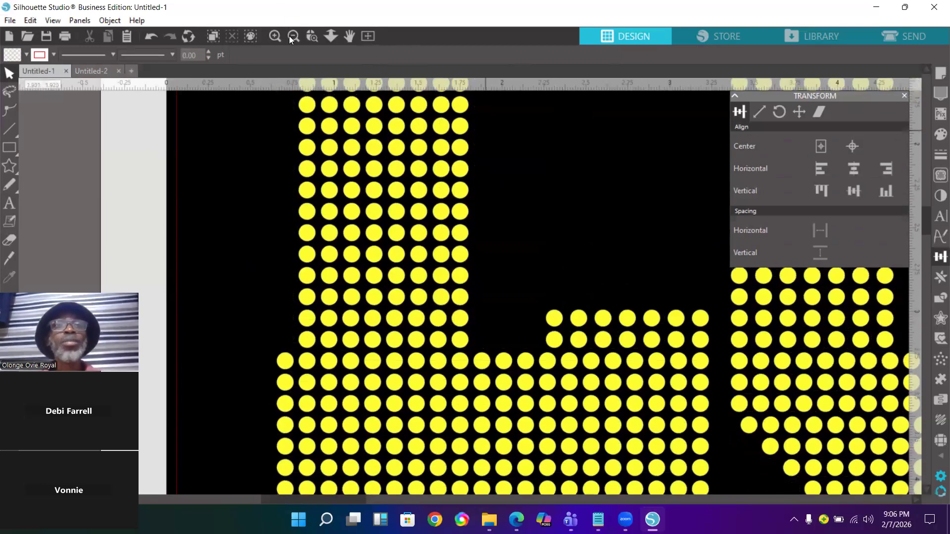
{"action": "left_click", "coordinate": [291, 37]}
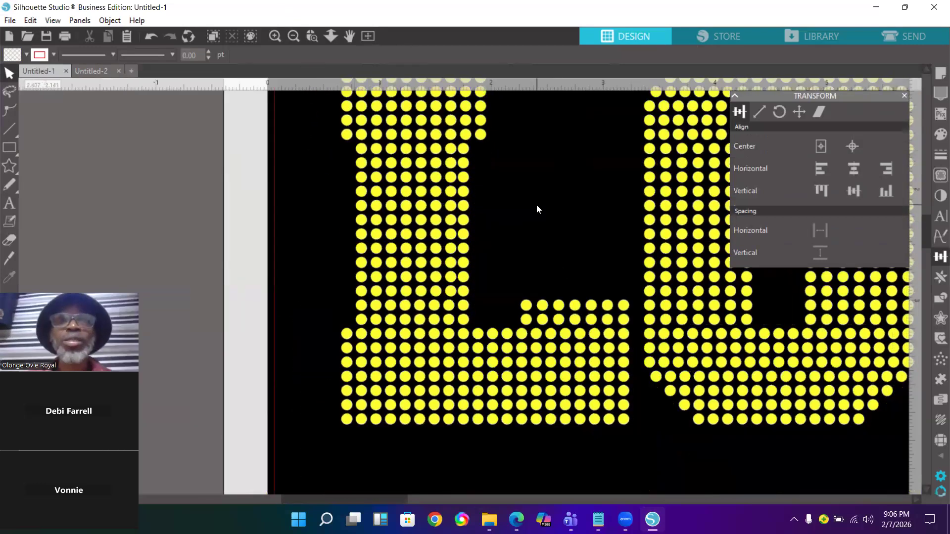
{"action": "scroll", "coordinate": [537, 208], "scroll_direction": "up", "scroll_amount": 1}
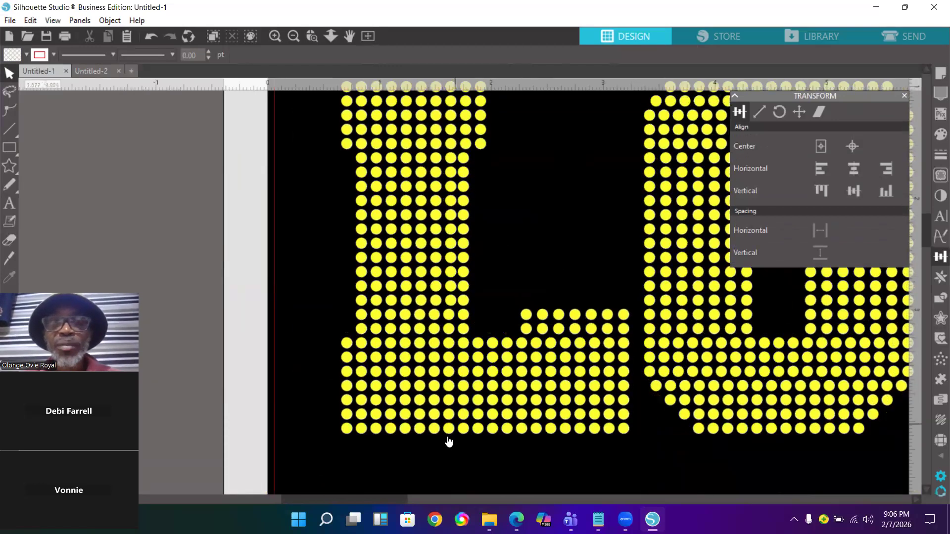
{"action": "left_click_drag", "start_coordinate": [446, 440], "coordinate": [451, 158]}
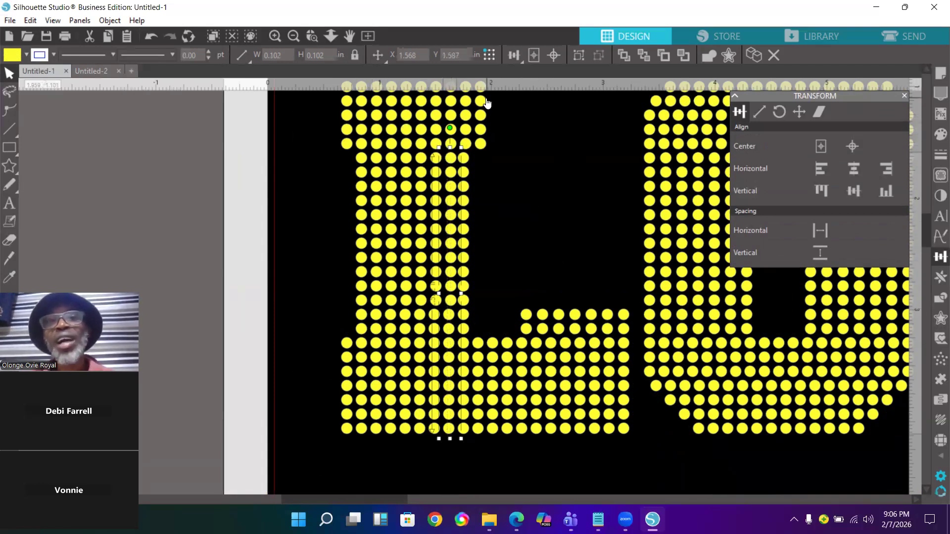
{"action": "left_click", "coordinate": [820, 170]}
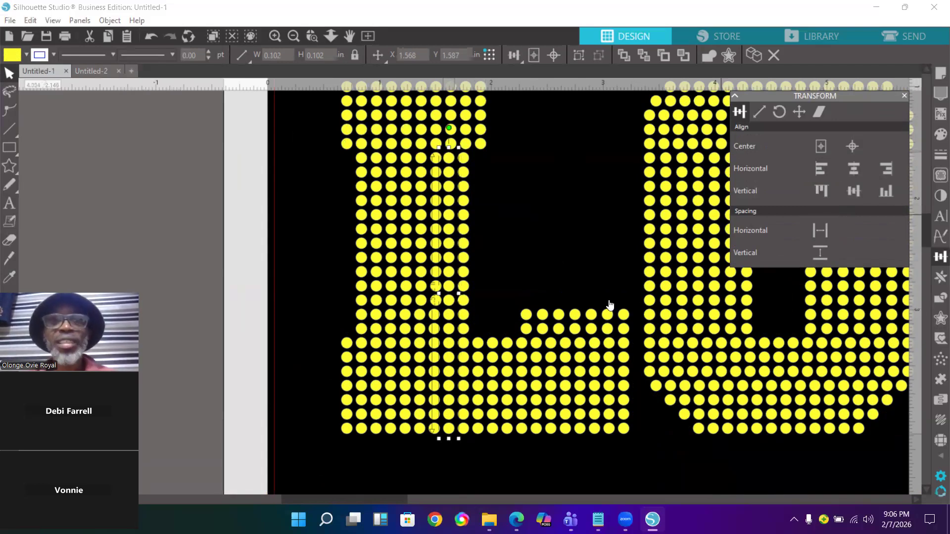
{"action": "left_click_drag", "start_coordinate": [435, 443], "coordinate": [436, 156]}
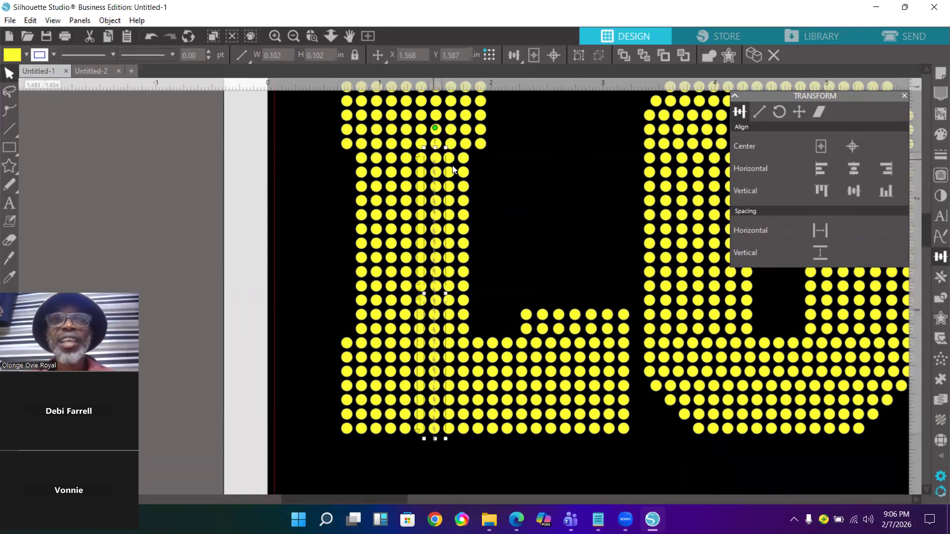
{"action": "left_click", "coordinate": [817, 168]}
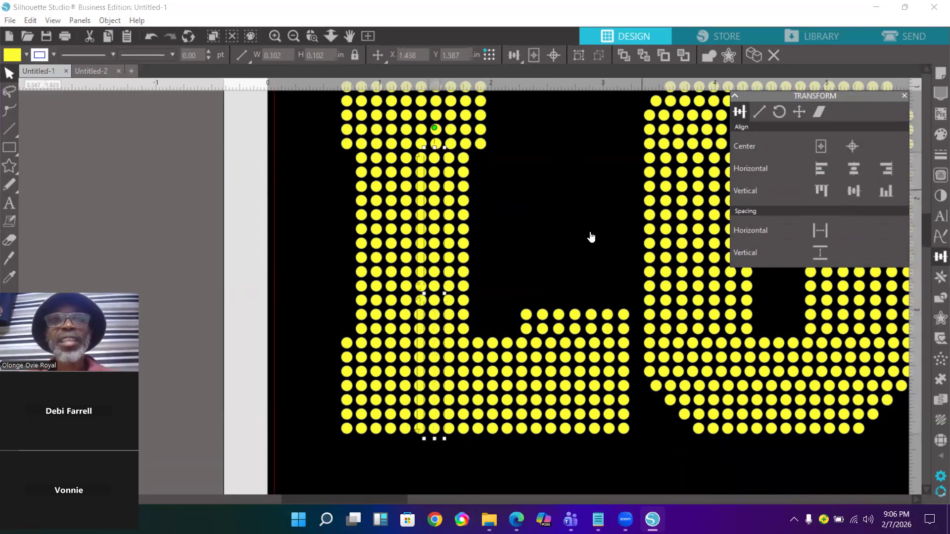
{"action": "left_click_drag", "start_coordinate": [418, 447], "coordinate": [421, 141]}
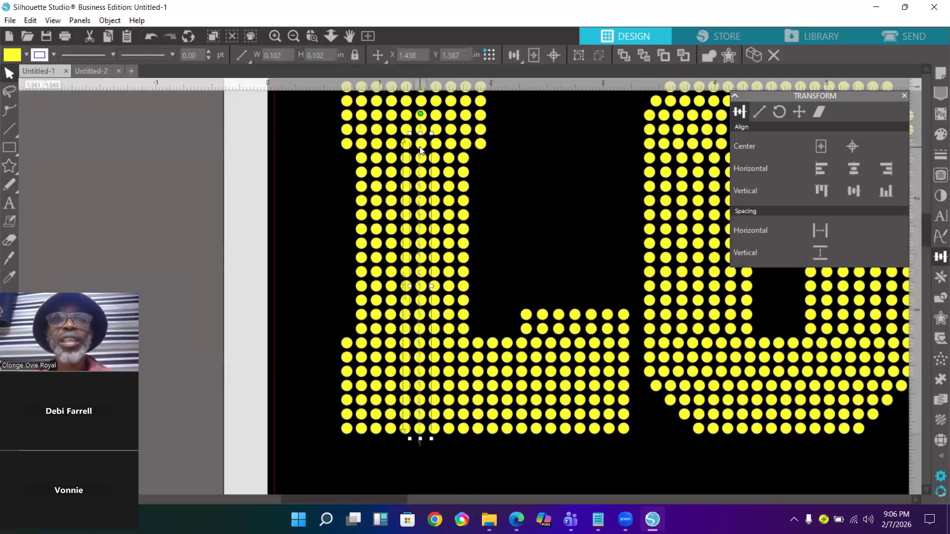
{"action": "left_click", "coordinate": [821, 190]}
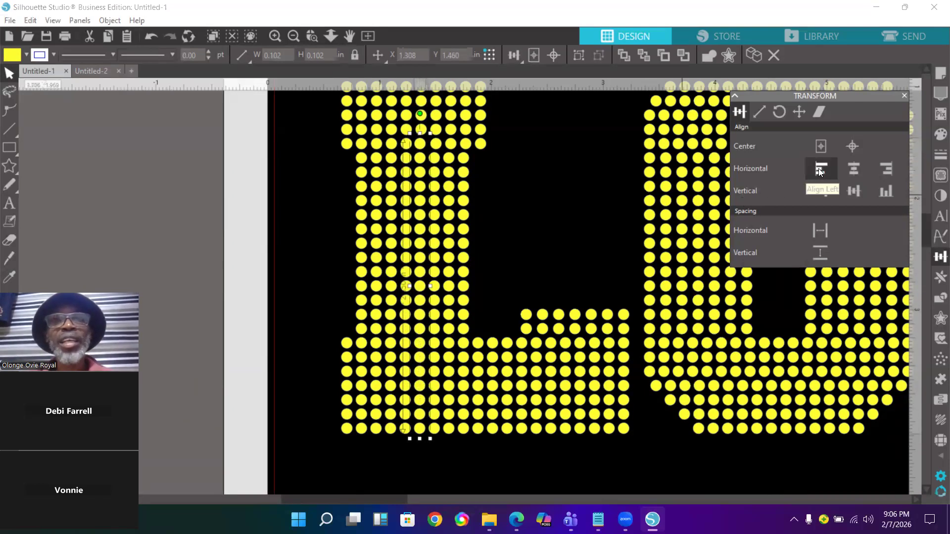
Align the left edges of the rhinestones within each of the L's fifth, fourth and third columns, from the base up through the stem.
{"action": "left_click_drag", "start_coordinate": [402, 447], "coordinate": [404, 153]}
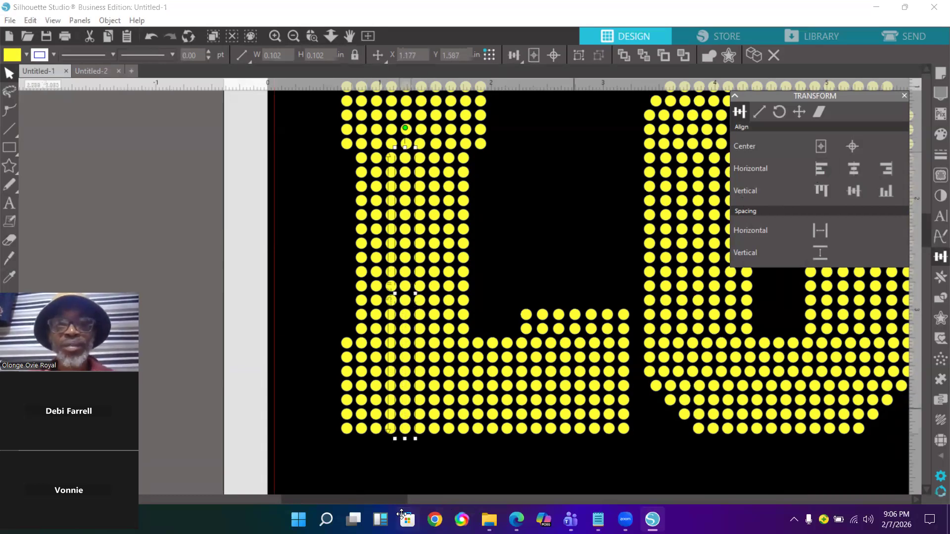
{"action": "left_click_drag", "start_coordinate": [388, 449], "coordinate": [389, 153]}
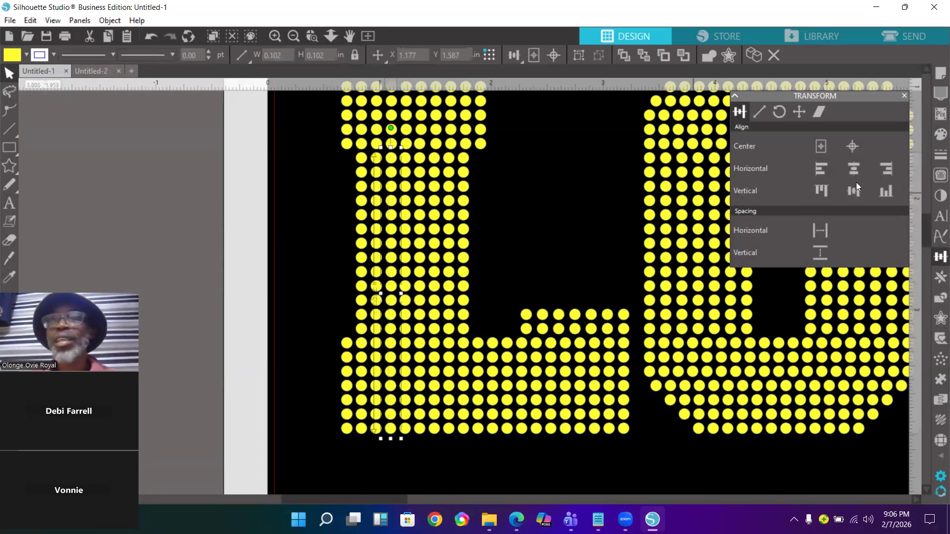
{"action": "left_click", "coordinate": [820, 168]}
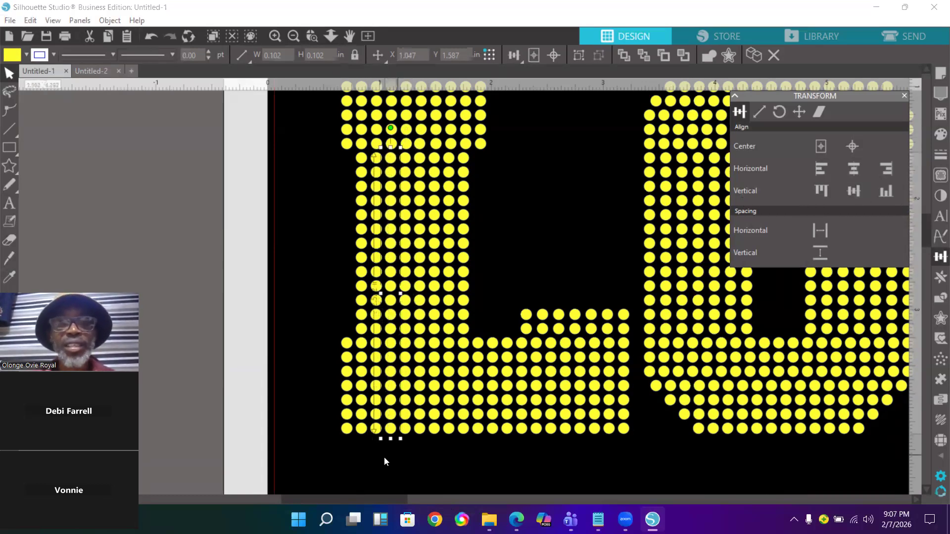
{"action": "left_click_drag", "start_coordinate": [372, 456], "coordinate": [374, 153]}
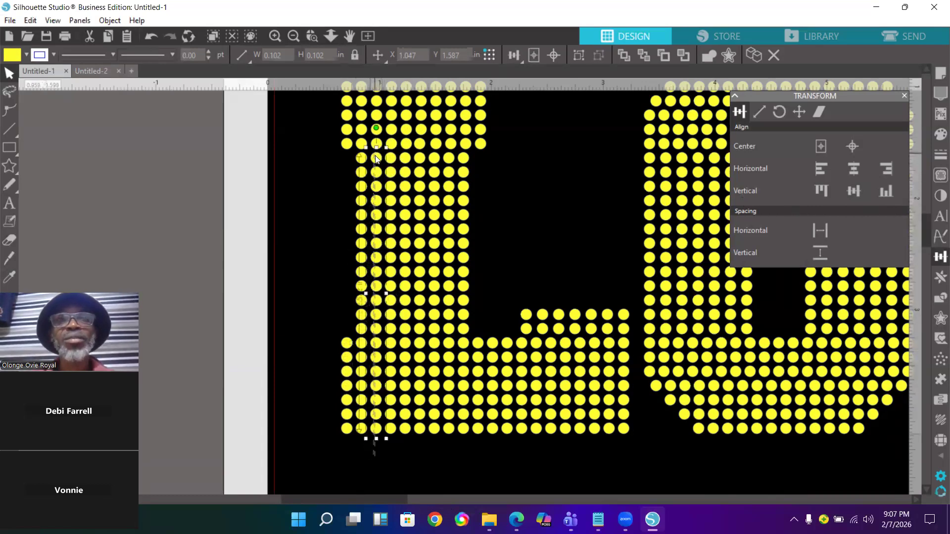
{"action": "left_click", "coordinate": [817, 169]}
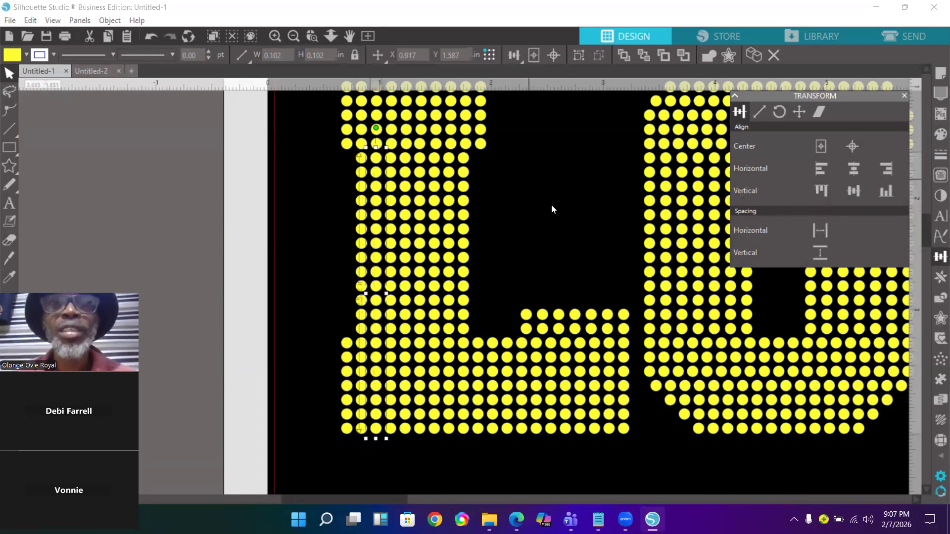
Space the rhinestones evenly horizontally within each of the four lowest rows of the L's wide top section.
{"action": "scroll", "coordinate": [552, 206], "scroll_direction": "up", "scroll_amount": 2}
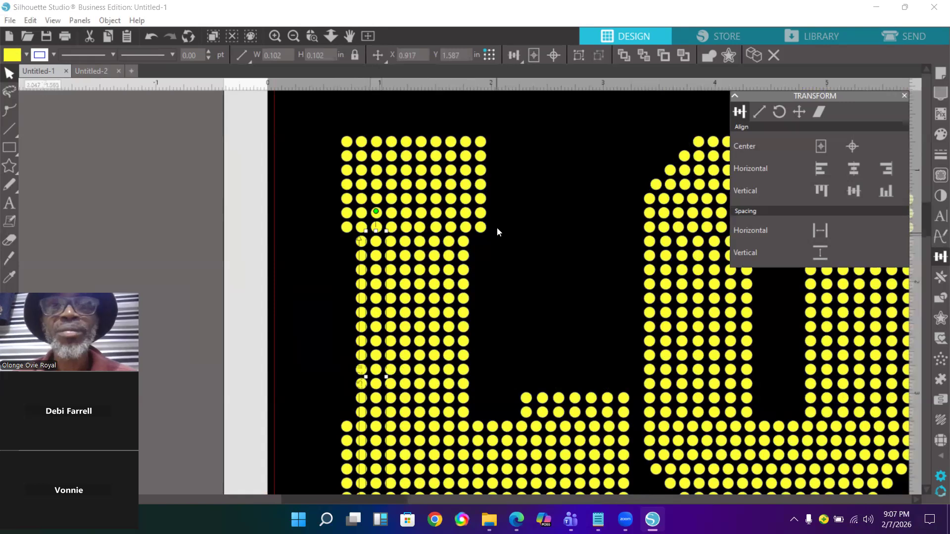
{"action": "left_click", "coordinate": [368, 226]}
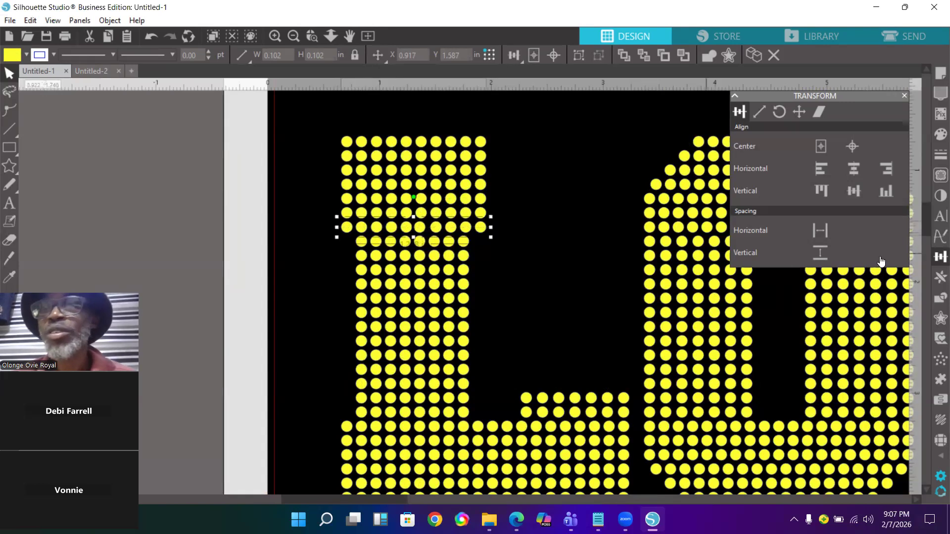
{"action": "left_click", "coordinate": [820, 231]}
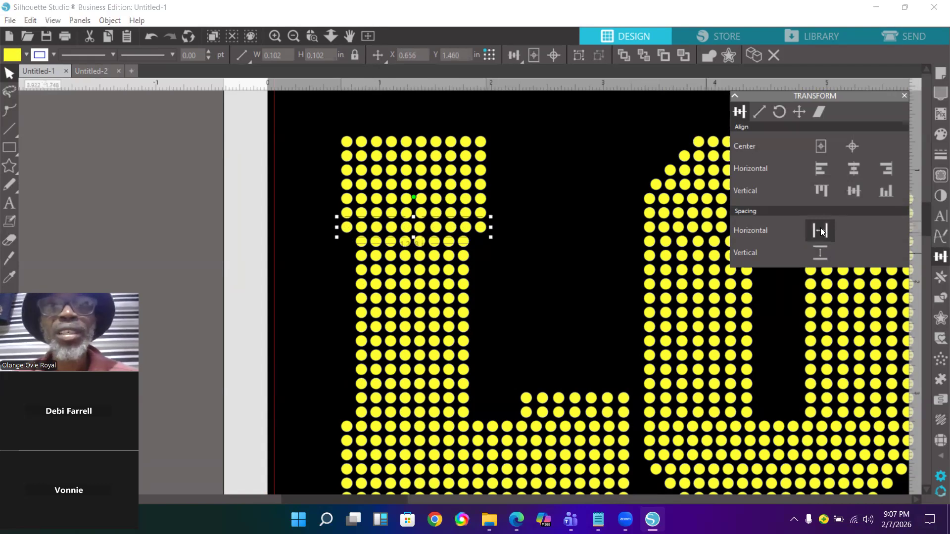
{"action": "left_click", "coordinate": [377, 213]}
{"action": "left_click", "coordinate": [818, 232]}
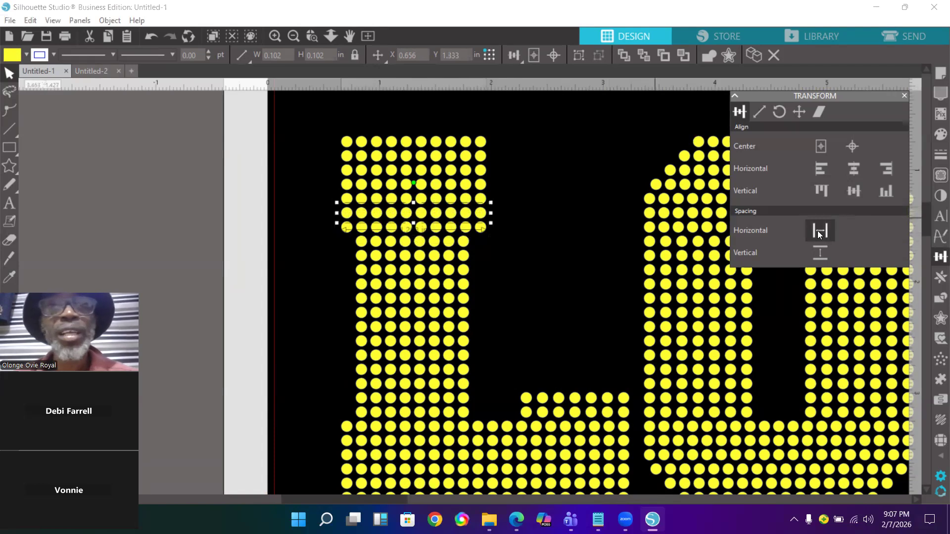
{"action": "left_click_drag", "start_coordinate": [503, 196], "coordinate": [345, 201]}
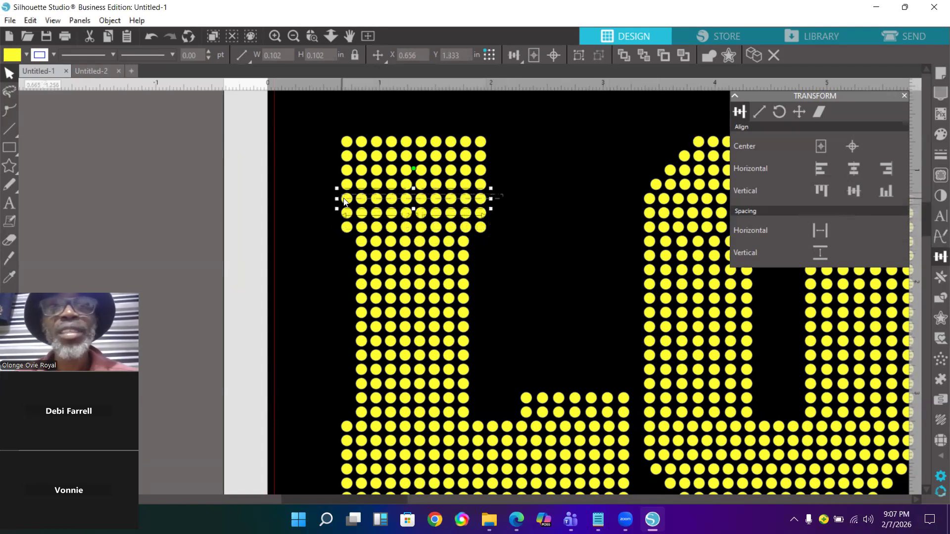
{"action": "left_click", "coordinate": [814, 233]}
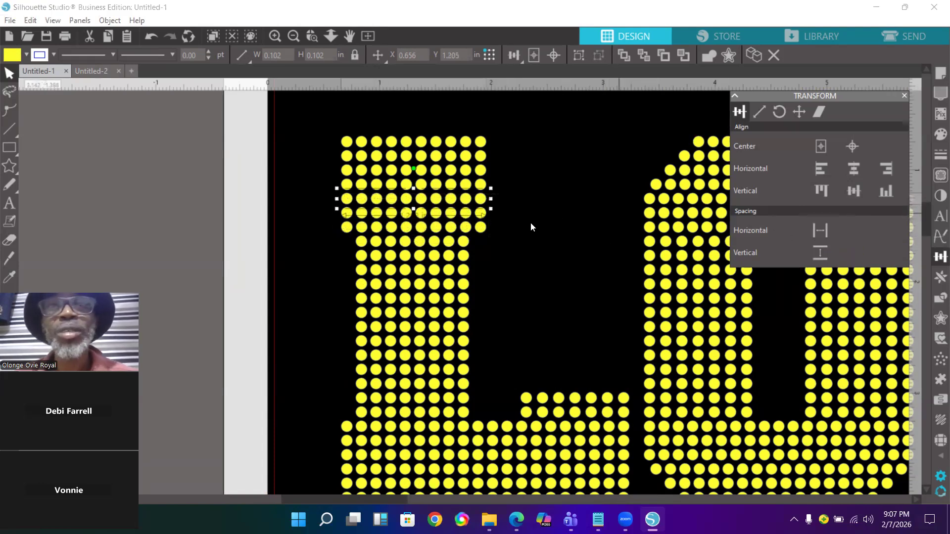
{"action": "left_click_drag", "start_coordinate": [500, 181], "coordinate": [343, 189]}
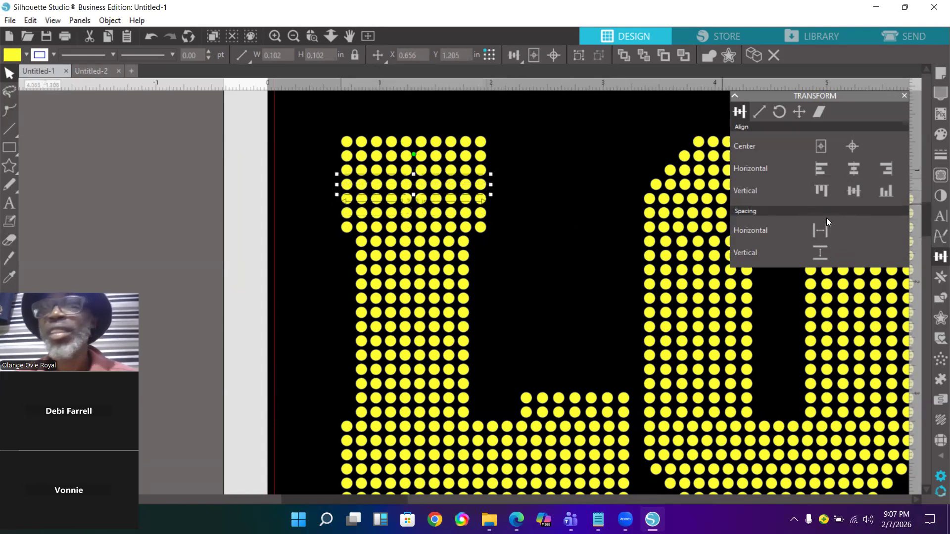
{"action": "left_click", "coordinate": [824, 231]}
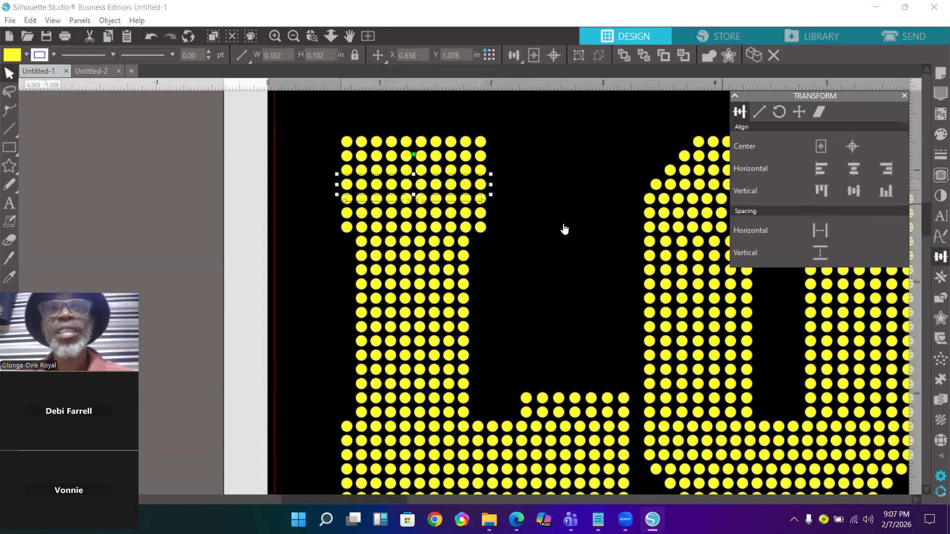
Align the right edges of the rhinestones within the second and third columns from the right end of the L's base, including the raised stones.
{"action": "left_click", "coordinate": [294, 32]}
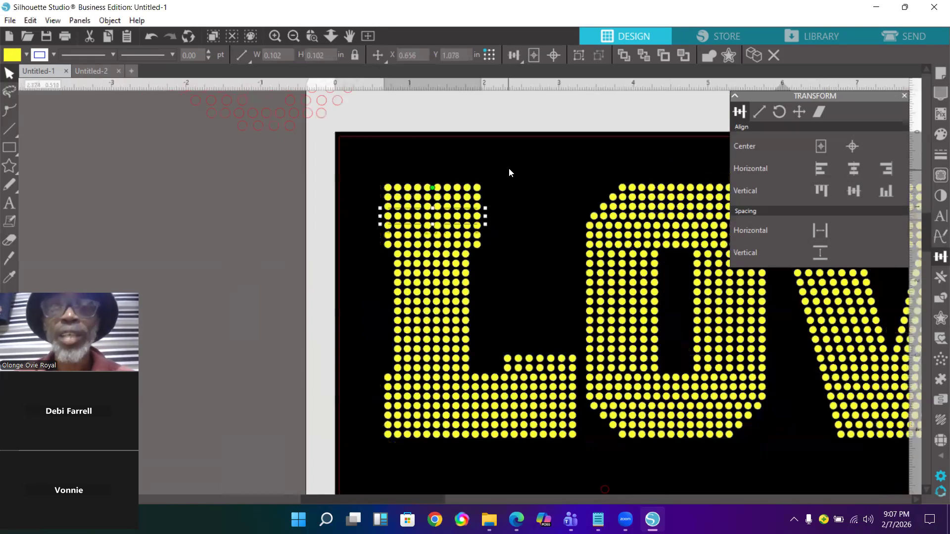
{"action": "scroll", "coordinate": [509, 169], "scroll_direction": "down", "scroll_amount": 3}
{"action": "scroll", "coordinate": [511, 168], "scroll_direction": "down", "scroll_amount": 3}
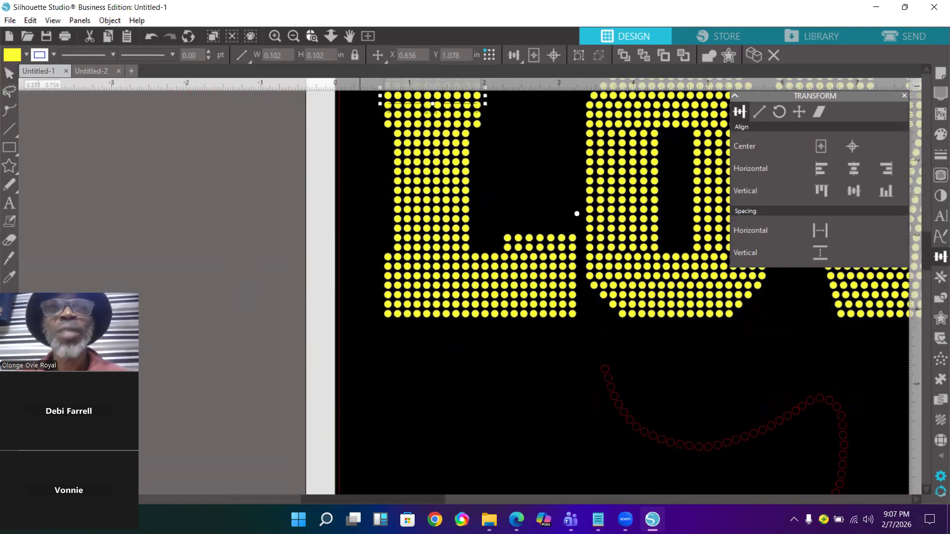
{"action": "left_click_drag", "start_coordinate": [504, 211], "coordinate": [574, 319]}
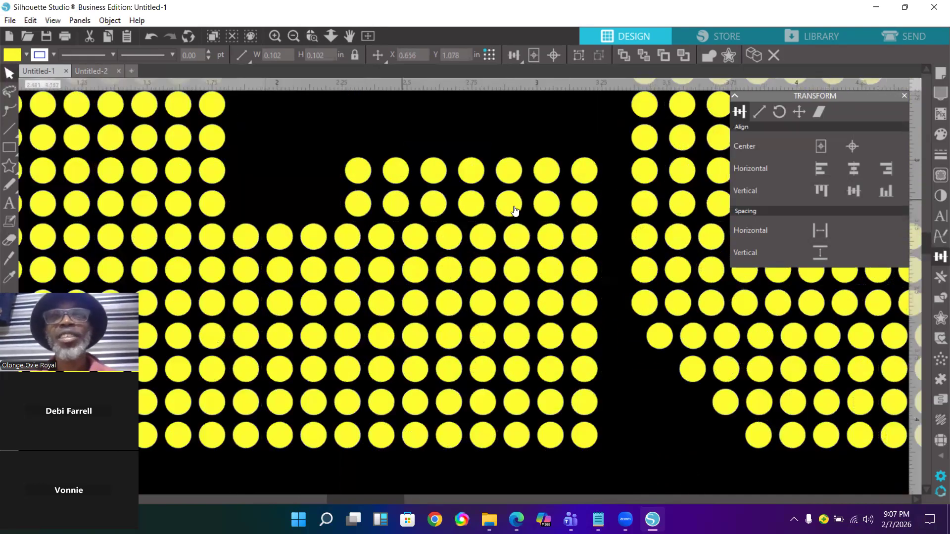
{"action": "left_click_drag", "start_coordinate": [549, 153], "coordinate": [557, 441]}
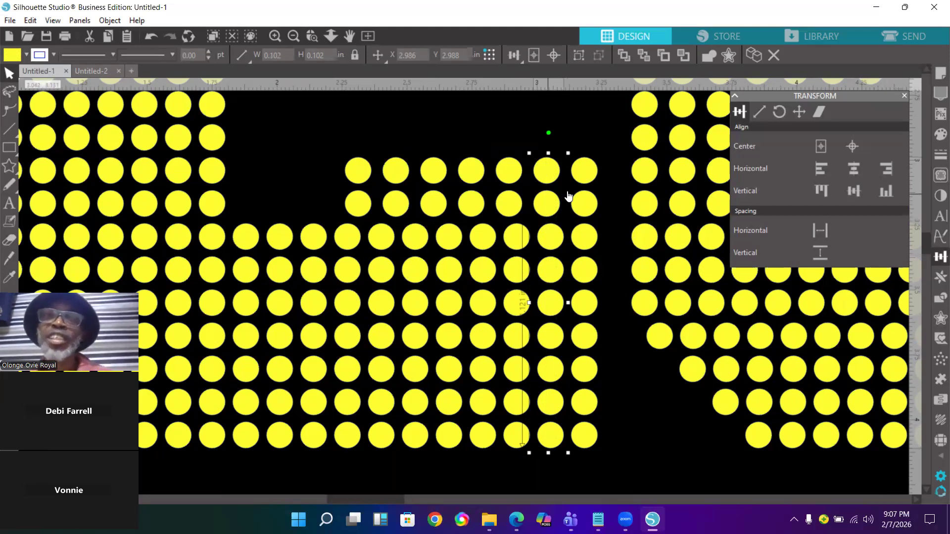
{"action": "left_click", "coordinate": [889, 169]}
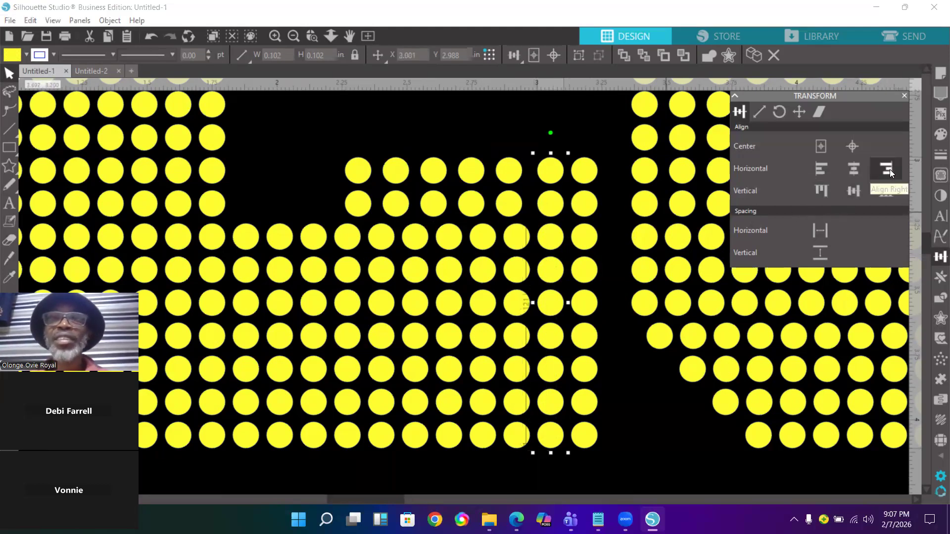
{"action": "left_click", "coordinate": [520, 258]}
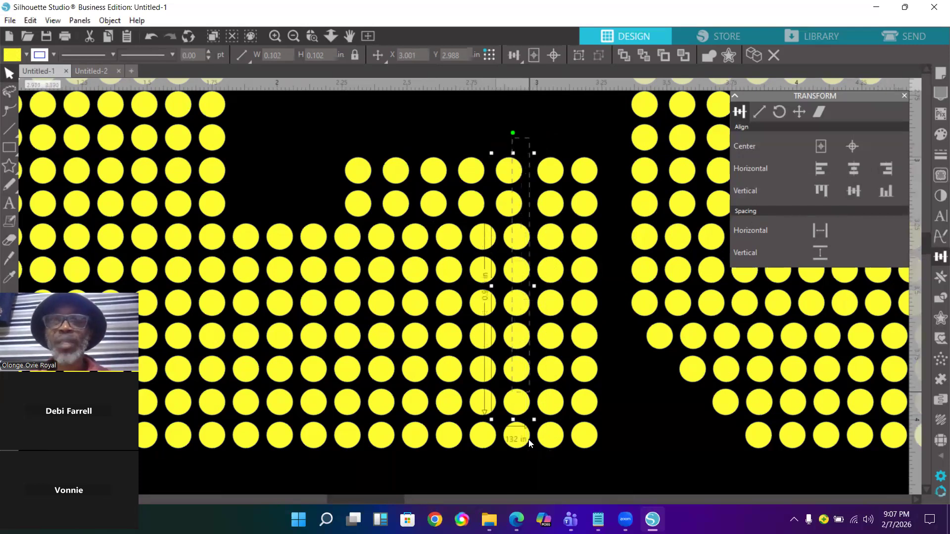
{"action": "left_click", "coordinate": [886, 168]}
Align the right edges of the rhinestones within the fourth and fifth columns from the right end of the L's base, including the raised stones.
{"action": "left_click", "coordinate": [474, 138]}
{"action": "left_click", "coordinate": [478, 183]}
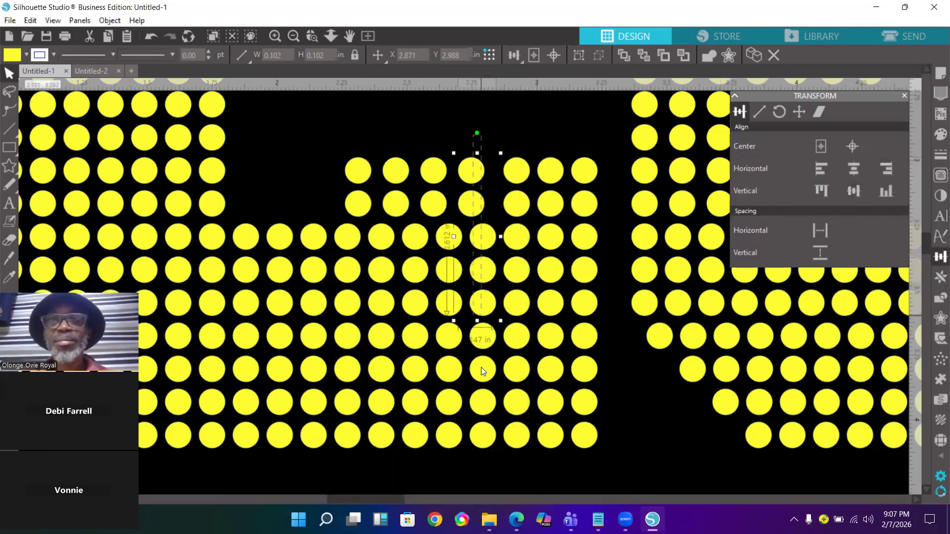
{"action": "left_click", "coordinate": [887, 171]}
{"action": "left_click", "coordinate": [439, 139]}
{"action": "left_click_drag", "start_coordinate": [442, 195], "coordinate": [454, 453]}
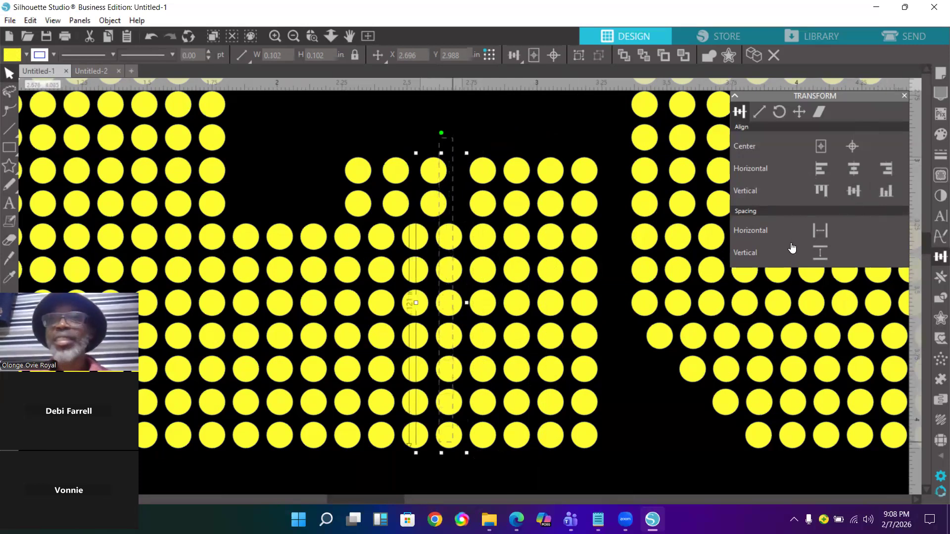
{"action": "left_click", "coordinate": [887, 169]}
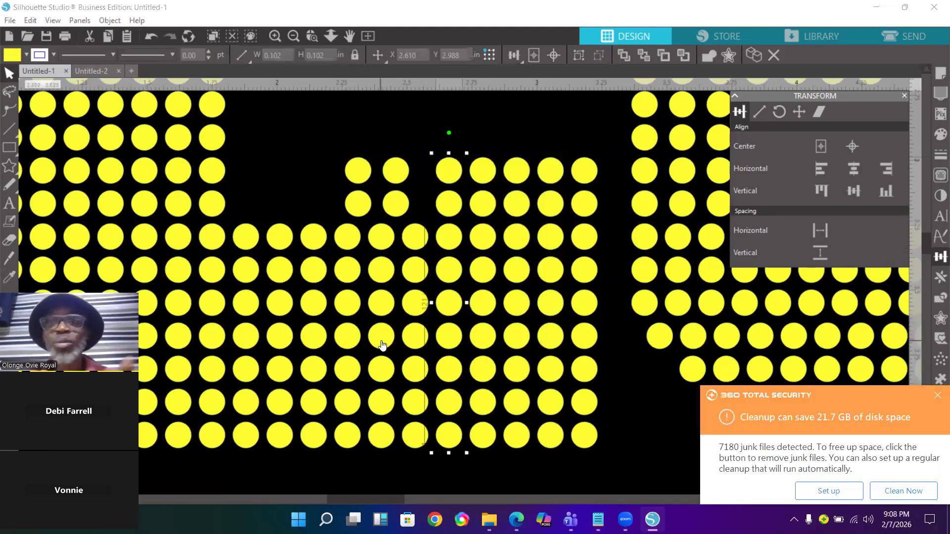
Align the right edges of the rhinestones within the sixth and seventh columns from the right end of the L's base, including the raised stones.
{"action": "left_click", "coordinate": [937, 396]}
{"action": "left_click_drag", "start_coordinate": [413, 469], "coordinate": [420, 238]}
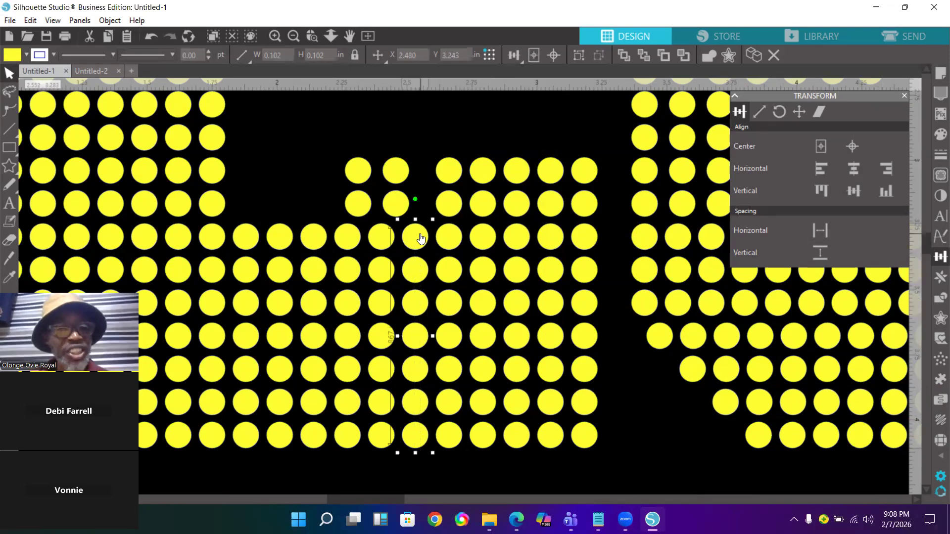
{"action": "left_click_drag", "start_coordinate": [420, 239], "coordinate": [401, 201]}
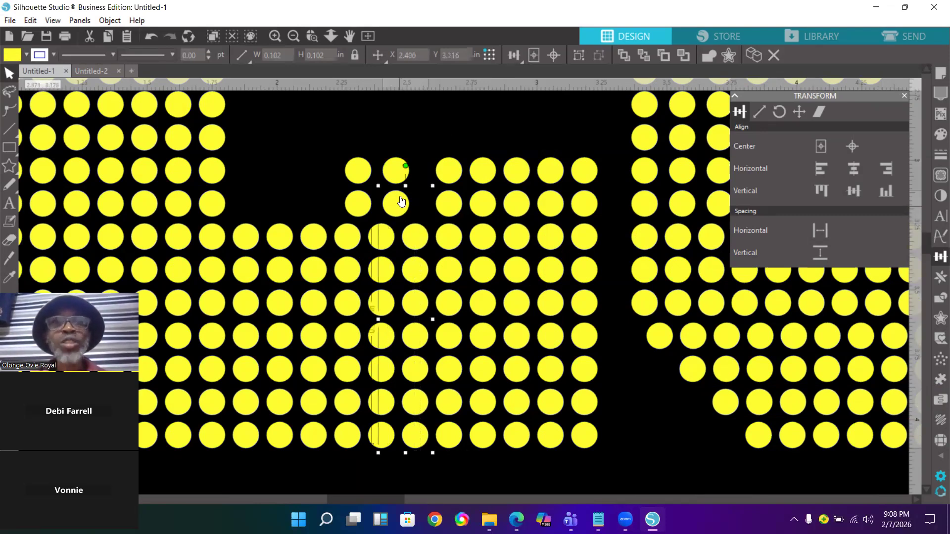
{"action": "left_click", "coordinate": [398, 169], "text": "shift"}
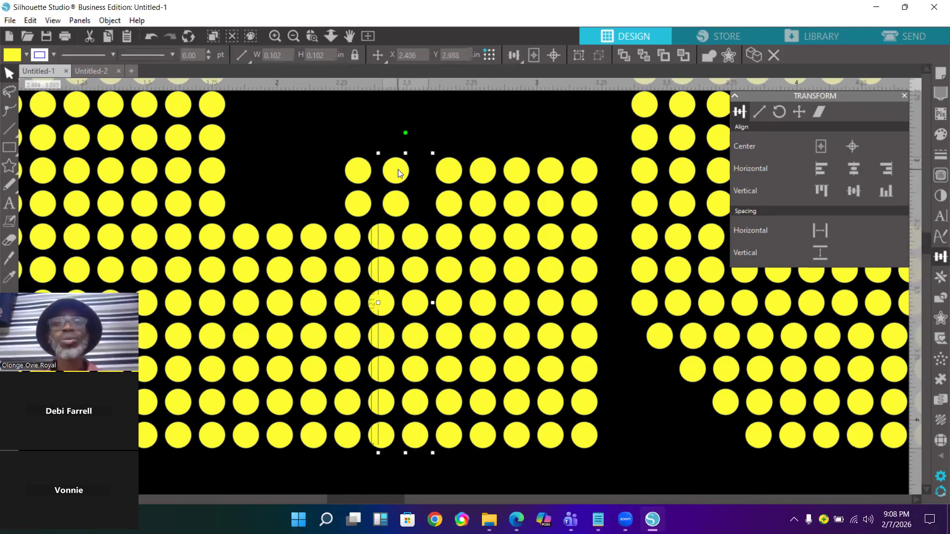
{"action": "left_click", "coordinate": [887, 170]}
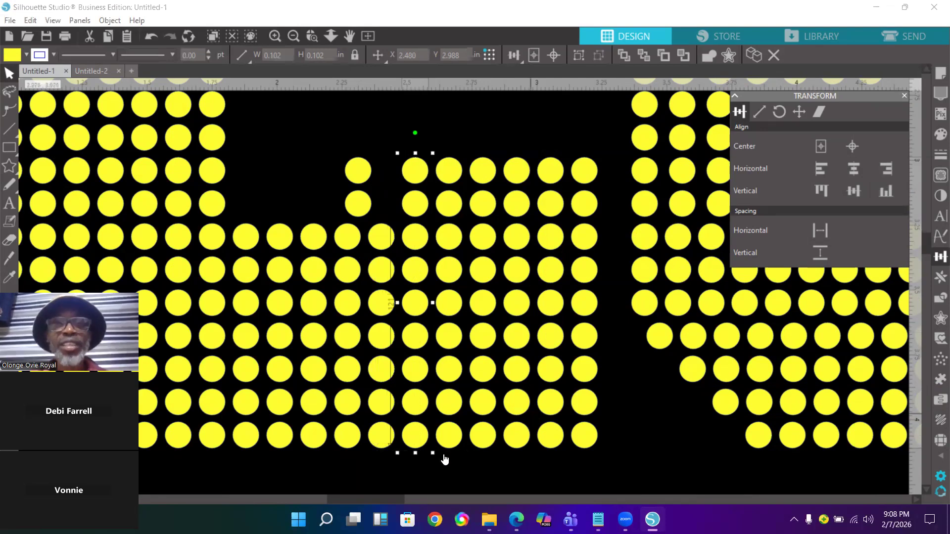
{"action": "left_click_drag", "start_coordinate": [382, 468], "coordinate": [355, 169]}
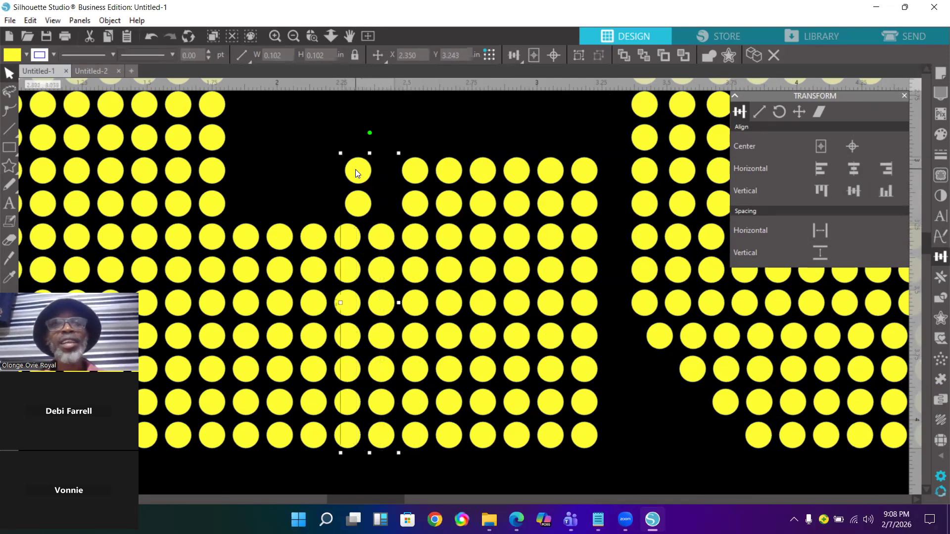
{"action": "left_click", "coordinate": [886, 169]}
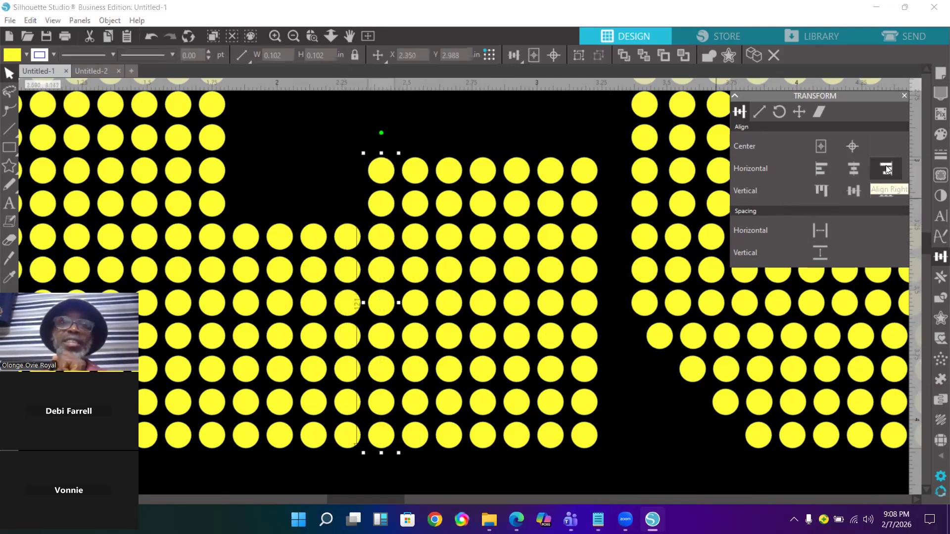
Move the red freehand rhinestone curve from below the LOVE design onto the empty area beside the page.
{"action": "left_click", "coordinate": [293, 37]}
{"action": "left_click", "coordinate": [293, 37]}
{"action": "left_click", "coordinate": [293, 37]}
{"action": "left_click", "coordinate": [293, 36]}
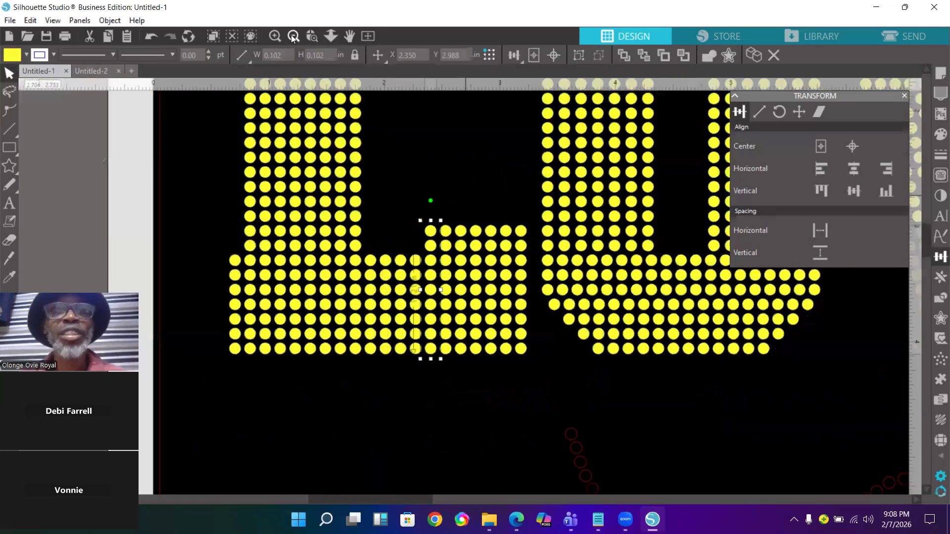
{"action": "left_click", "coordinate": [293, 36]}
{"action": "left_click", "coordinate": [293, 38]}
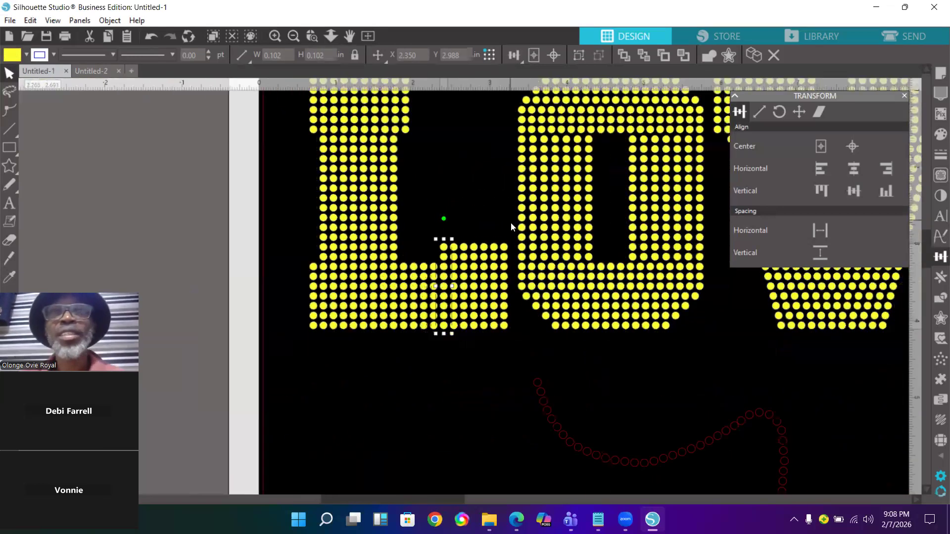
{"action": "scroll", "coordinate": [508, 216], "scroll_direction": "up", "scroll_amount": 2}
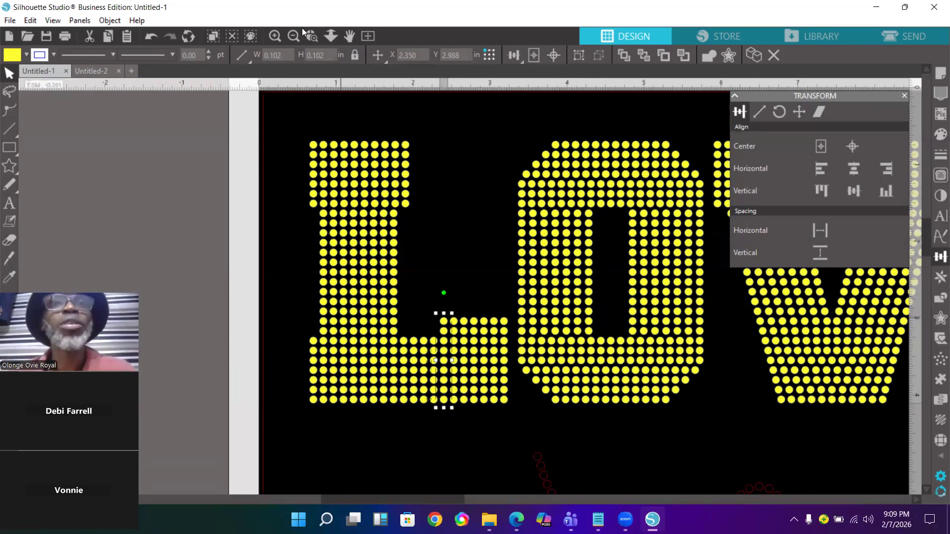
{"action": "left_click", "coordinate": [292, 37]}
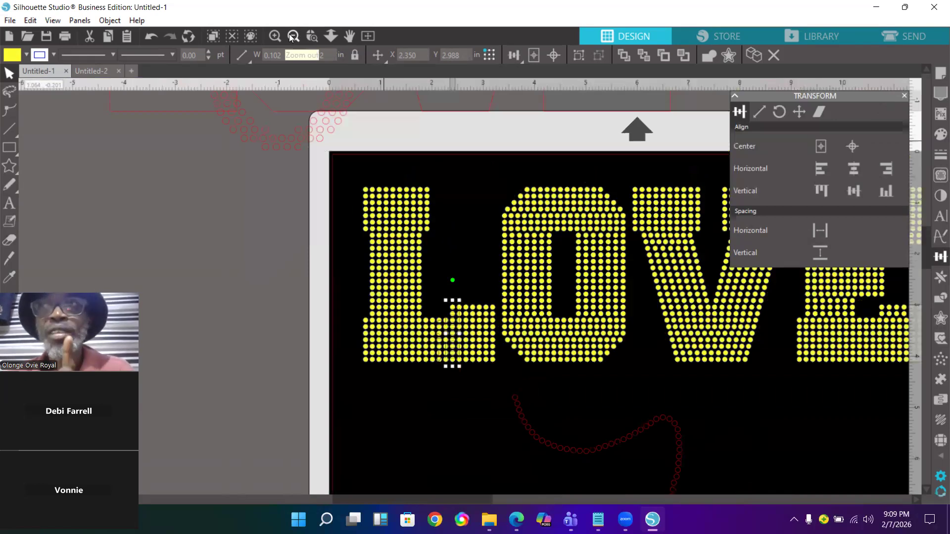
{"action": "left_click", "coordinate": [293, 37]}
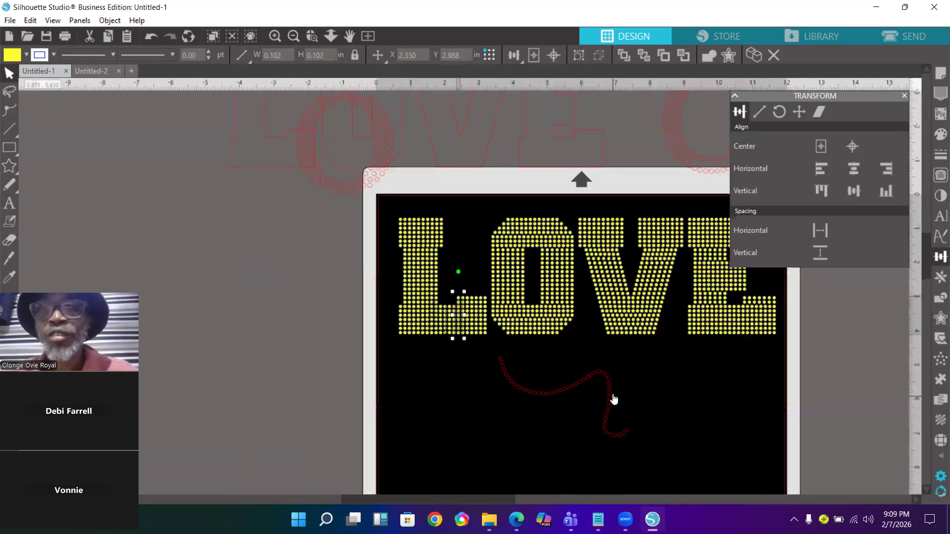
{"action": "left_click_drag", "start_coordinate": [611, 396], "coordinate": [304, 332]}
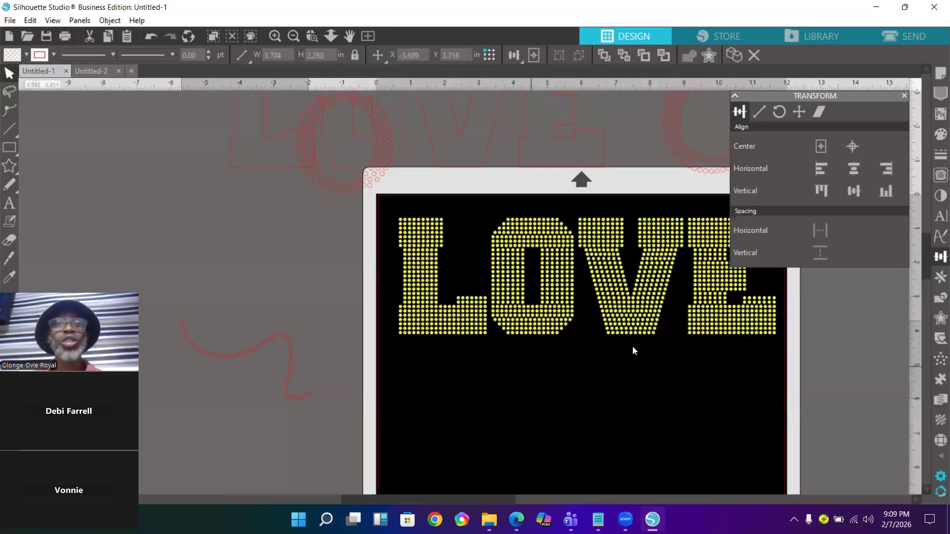
{"action": "scroll", "coordinate": [837, 316], "scroll_direction": "down", "scroll_amount": 1}
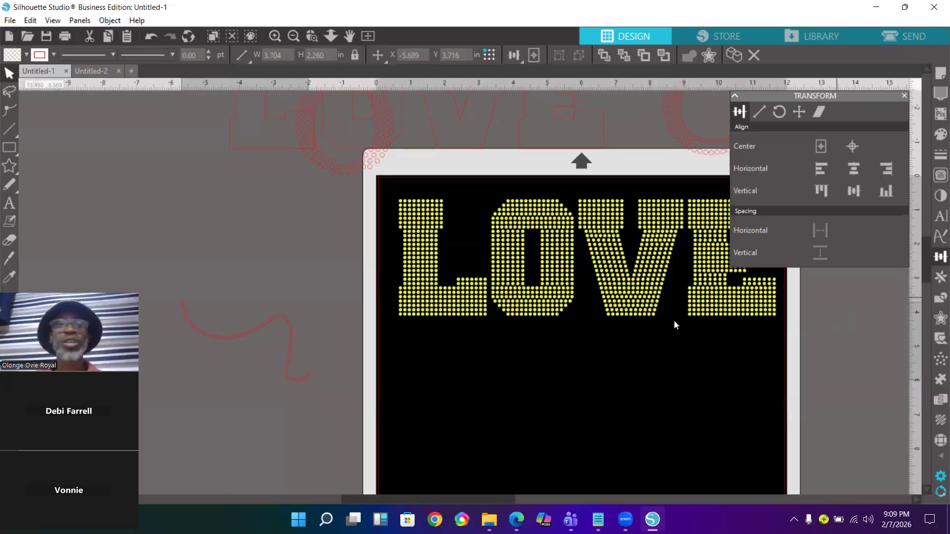
Add the text "Love" on the black page below the rhinestone LOVE design and select it as an object.
{"action": "left_click", "coordinate": [9, 204]}
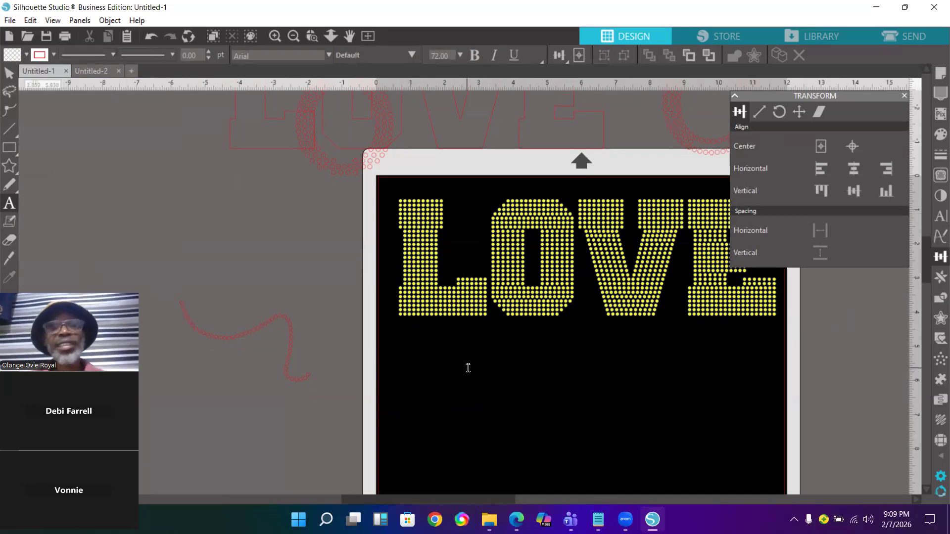
{"action": "left_click", "coordinate": [462, 387]}
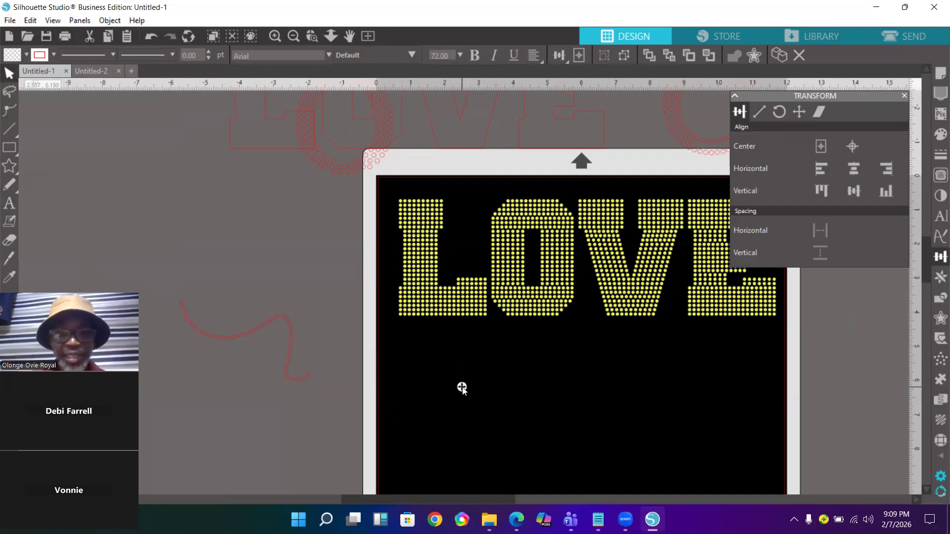
{"action": "type", "text": "LOVE"}
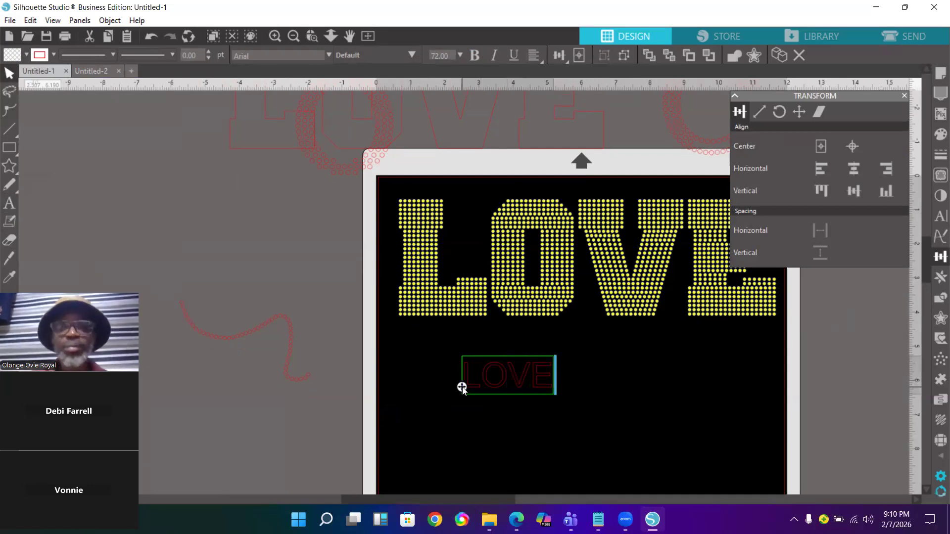
{"action": "key", "text": "BackSpace"}
{"action": "key", "text": "BackSpace"}
{"action": "key", "text": "BackSpace"}
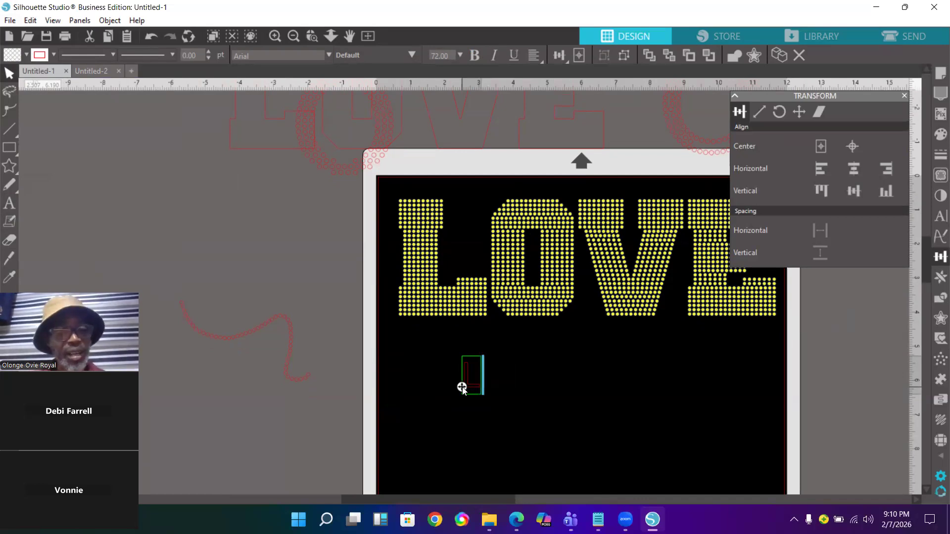
{"action": "type", "text": "o"}
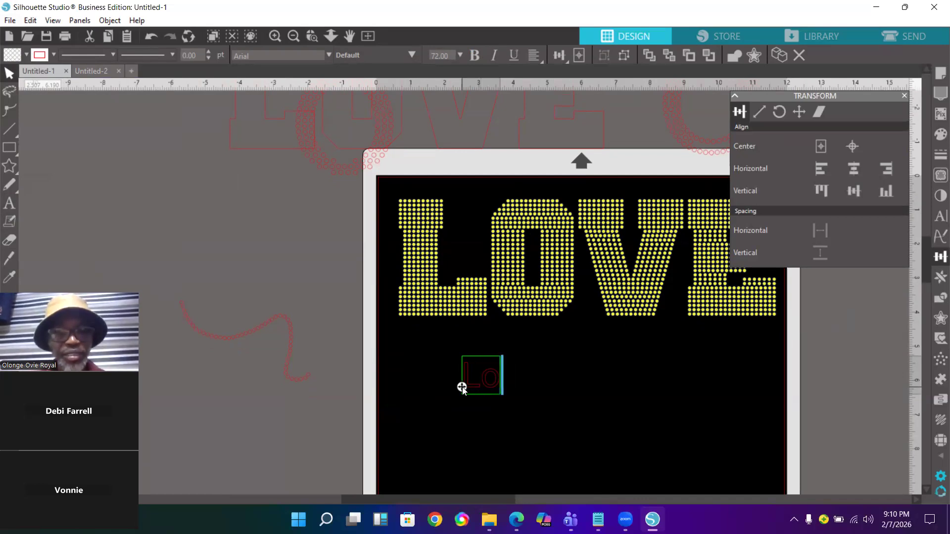
{"action": "type", "text": "ve"}
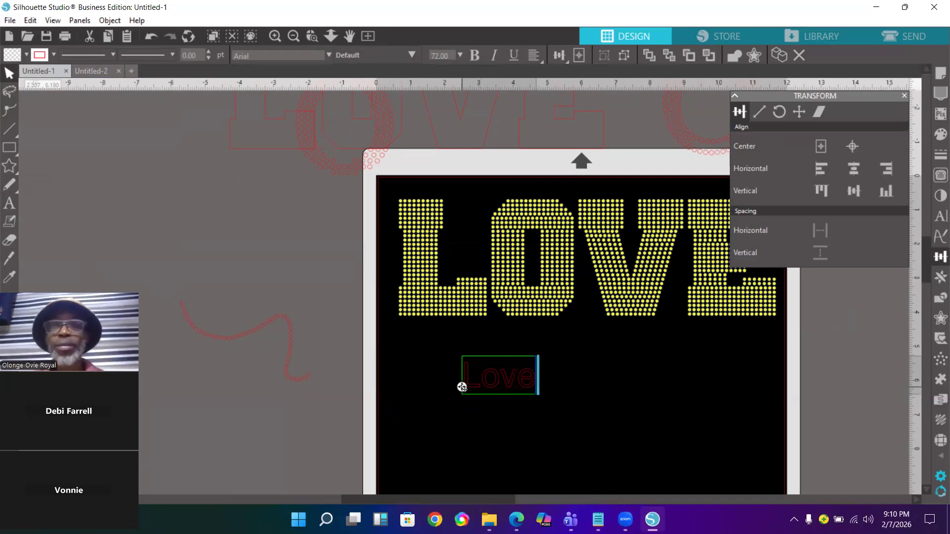
{"action": "left_click", "coordinate": [522, 413]}
{"action": "left_click", "coordinate": [510, 389]}
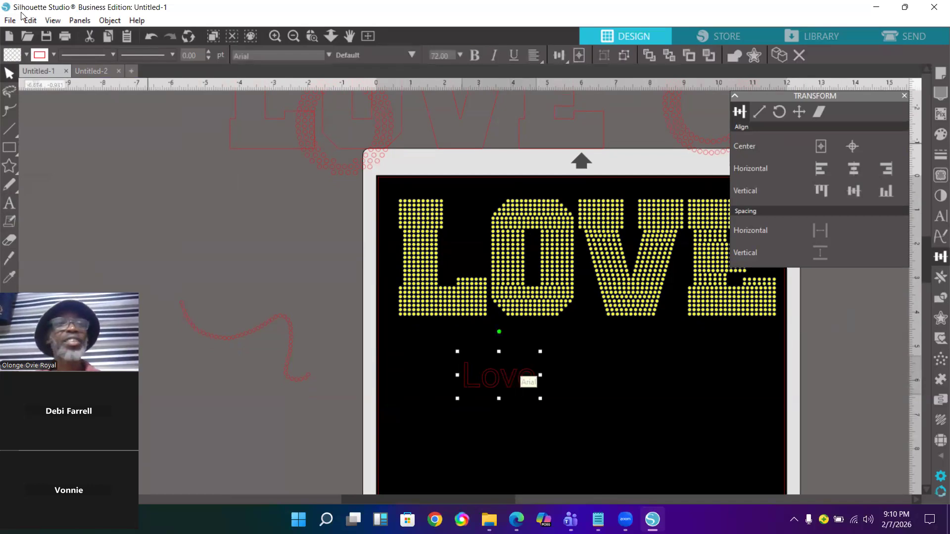
Give the Love text a blue outline and white fill, and enlarge it proportionally to about 192 pt.
{"action": "left_click", "coordinate": [53, 55]}
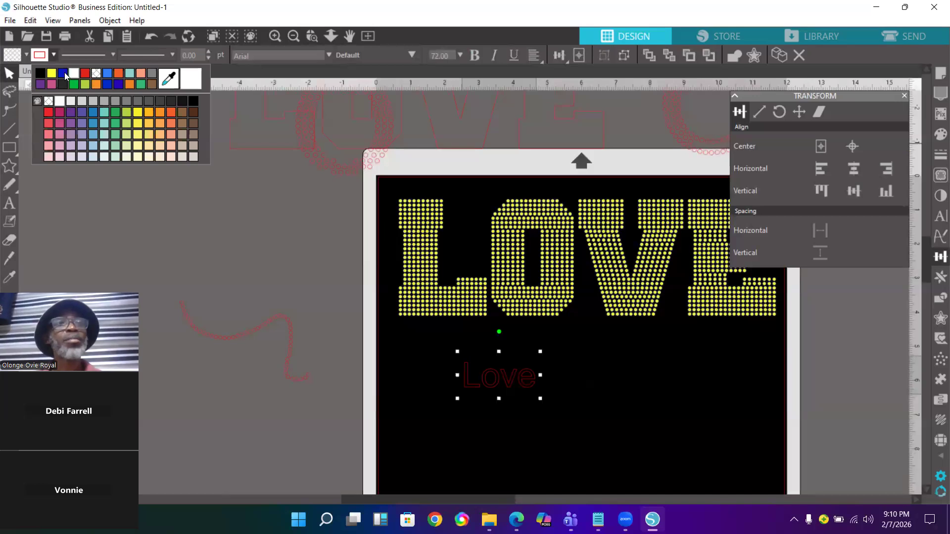
{"action": "left_click", "coordinate": [65, 73]}
{"action": "left_click", "coordinate": [26, 55]}
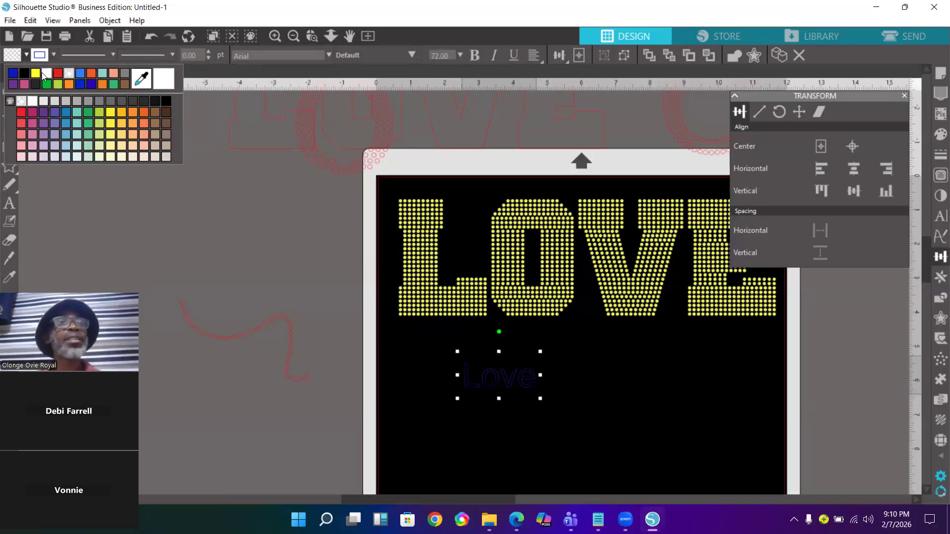
{"action": "left_click", "coordinate": [47, 74]}
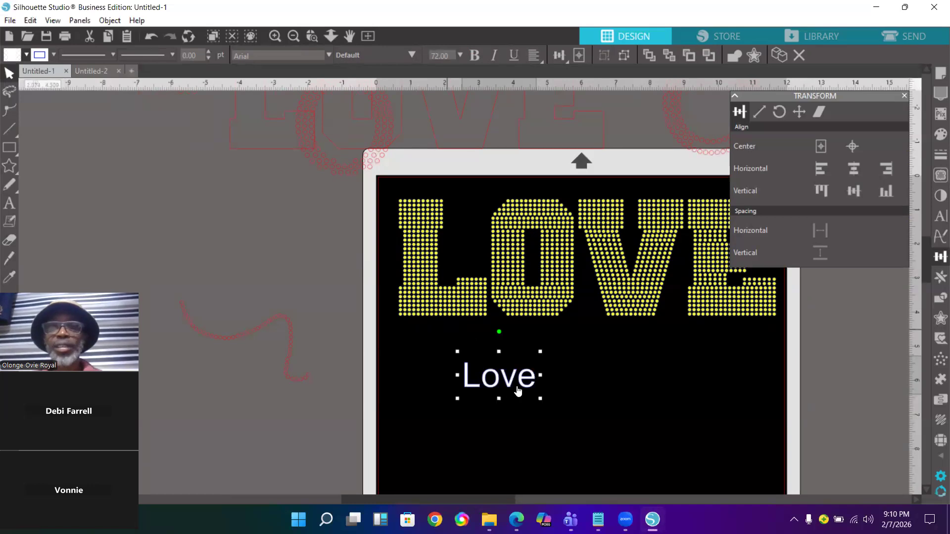
{"action": "left_click_drag", "start_coordinate": [540, 399], "coordinate": [661, 472]}
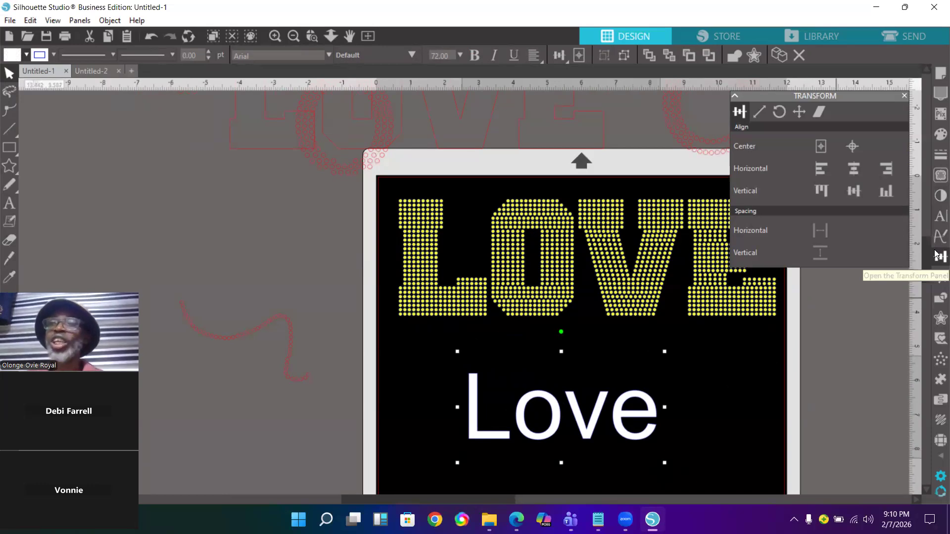
Change the Love text's font to Blacksword and shift it slightly left beneath the rhinestone design.
{"action": "left_click", "coordinate": [937, 222]}
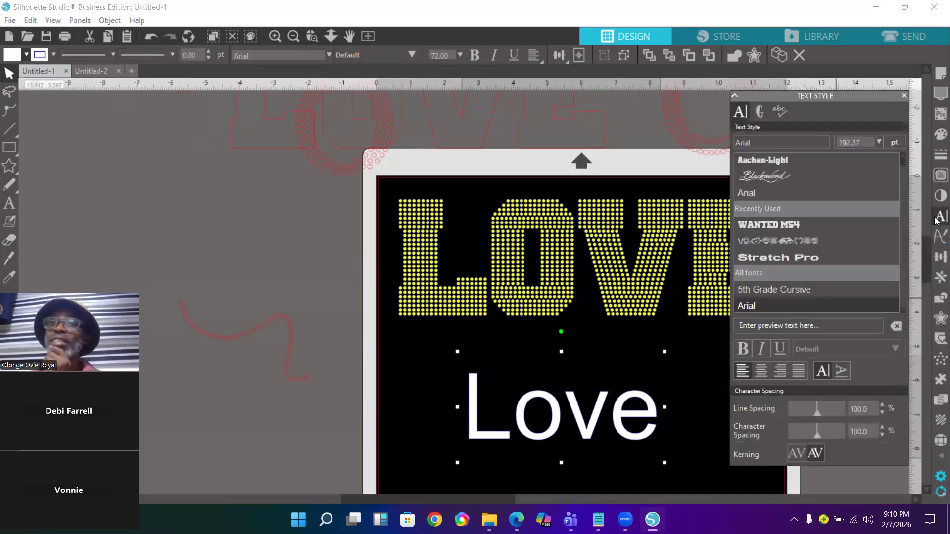
{"action": "left_click", "coordinate": [775, 179]}
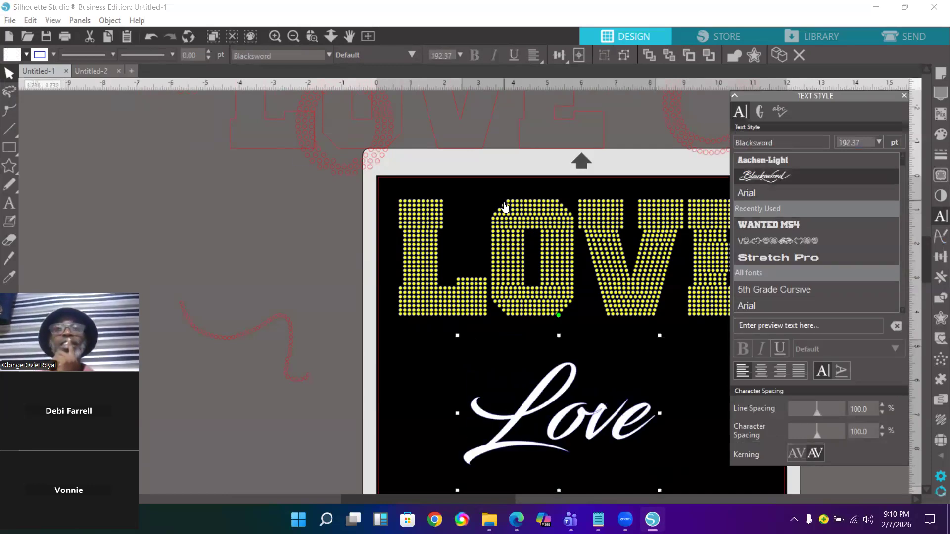
{"action": "scroll", "coordinate": [506, 207], "scroll_direction": "down", "scroll_amount": 1}
{"action": "scroll", "coordinate": [506, 207], "scroll_direction": "down", "scroll_amount": 5}
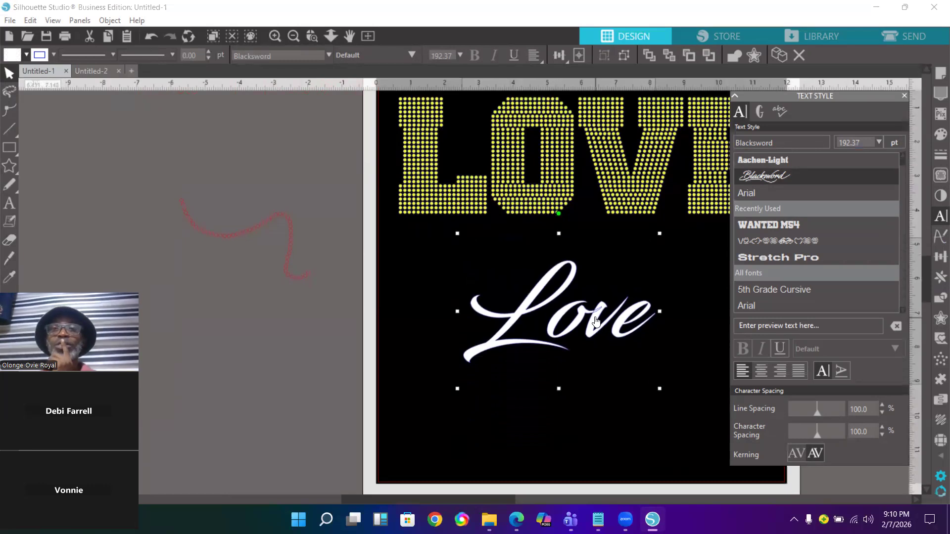
{"action": "left_click_drag", "start_coordinate": [570, 315], "coordinate": [539, 311]}
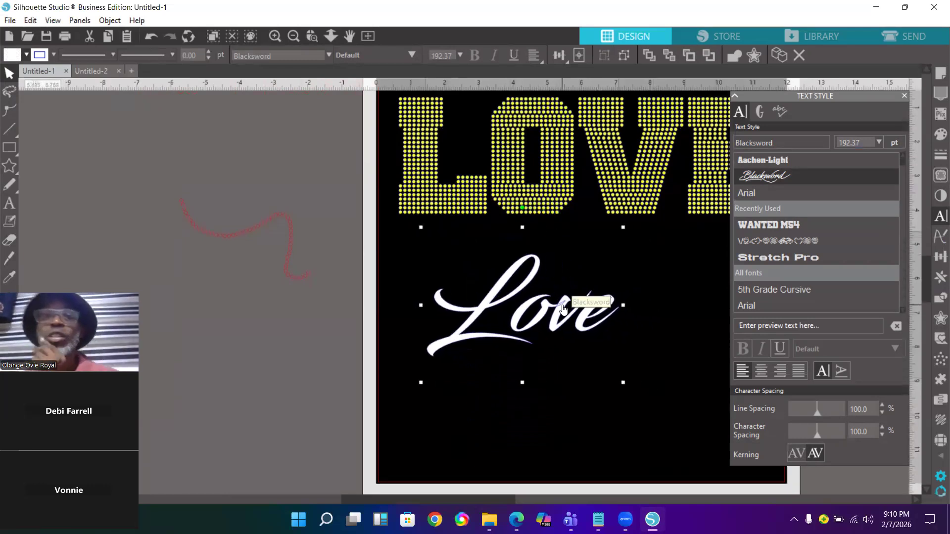
Duplicate the Love script text, place the copy below the original, and reselect the original.
{"action": "left_click", "coordinate": [311, 38]}
{"action": "left_click_drag", "start_coordinate": [421, 237], "coordinate": [646, 385]}
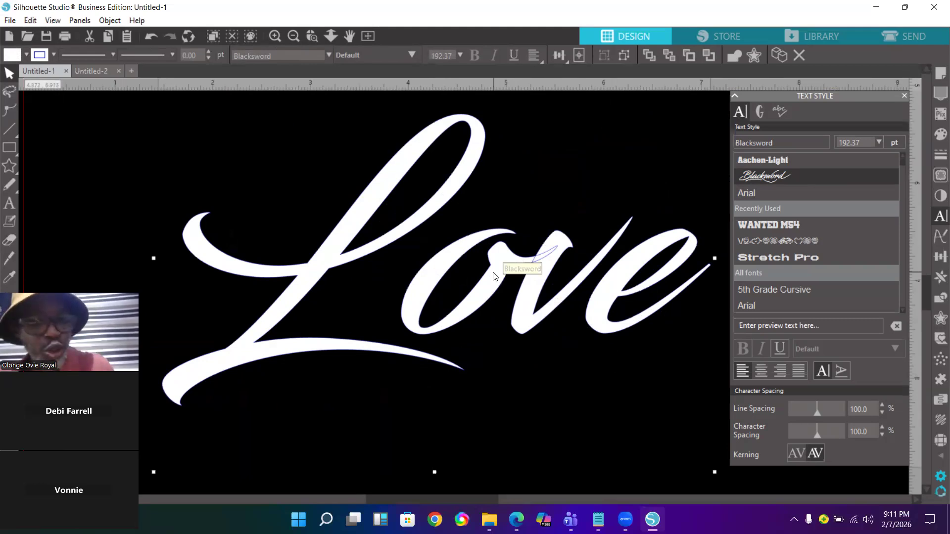
{"action": "key", "text": "ctrl+d"}
{"action": "left_click_drag", "start_coordinate": [513, 260], "coordinate": [470, 485]}
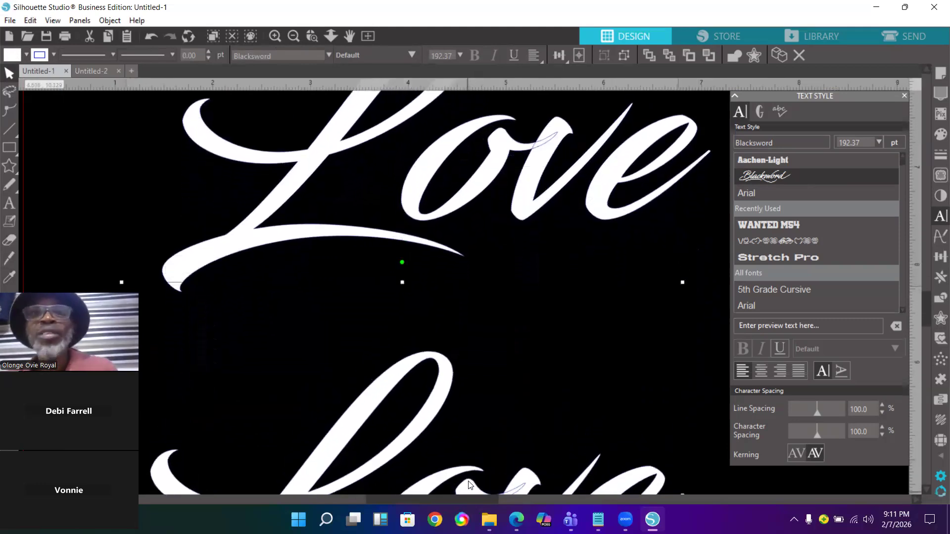
{"action": "left_click", "coordinate": [538, 135]}
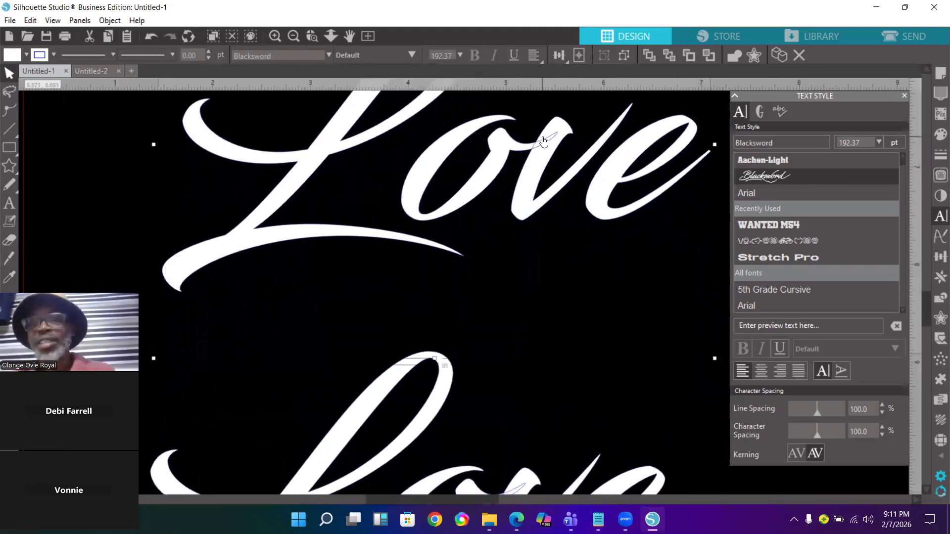
{"action": "scroll", "coordinate": [543, 158], "scroll_direction": "up", "scroll_amount": 2}
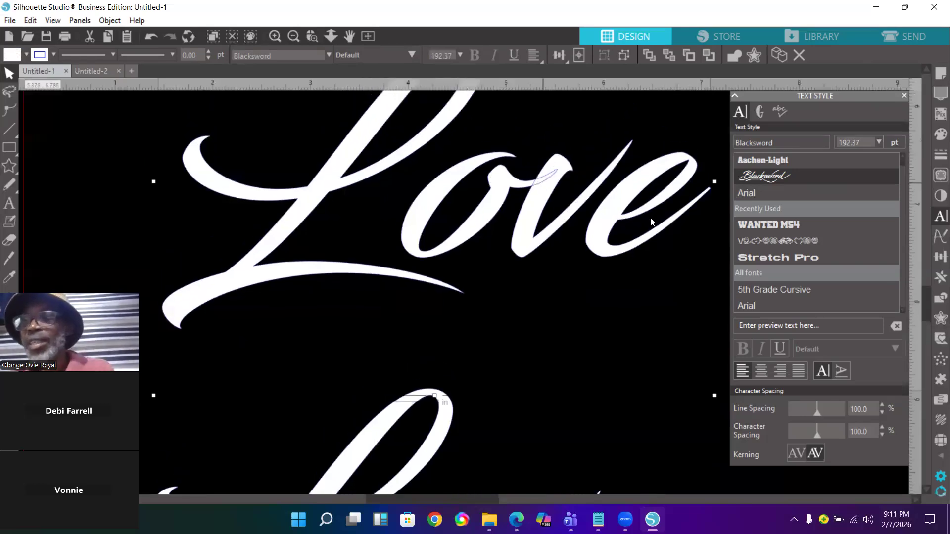
Try the Edge rhinestone effect with 6ss stones and 0.025 in spacing on the upper Love script, and remove it again.
{"action": "left_click", "coordinate": [935, 444]}
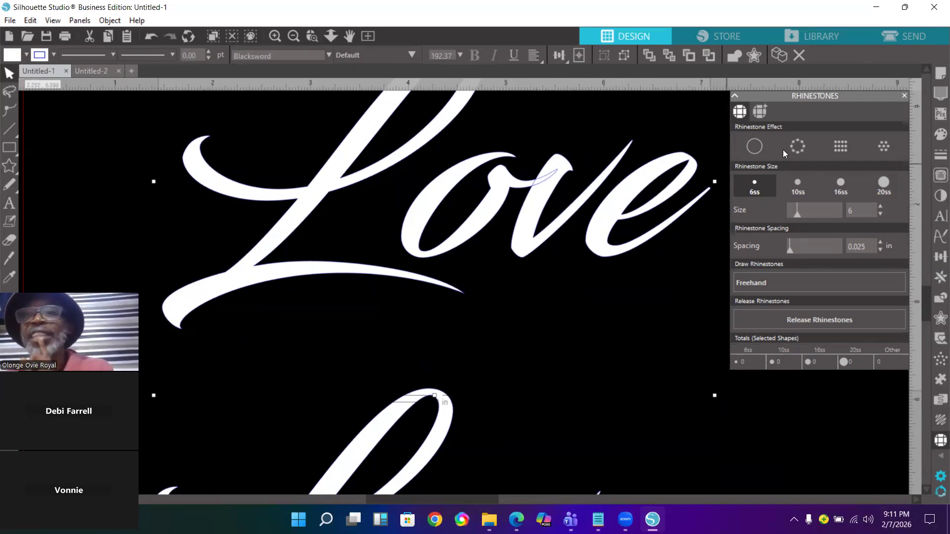
{"action": "left_click", "coordinate": [802, 143]}
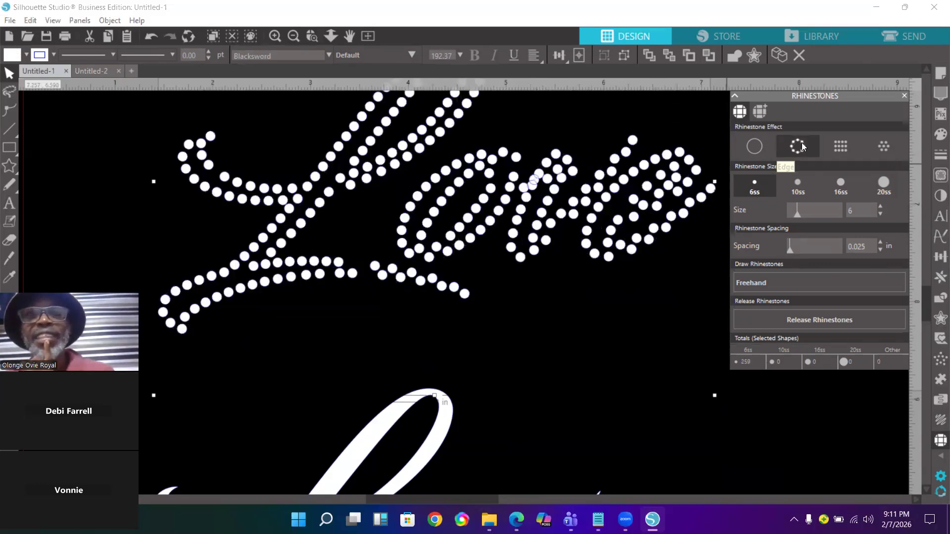
{"action": "left_click", "coordinate": [762, 149]}
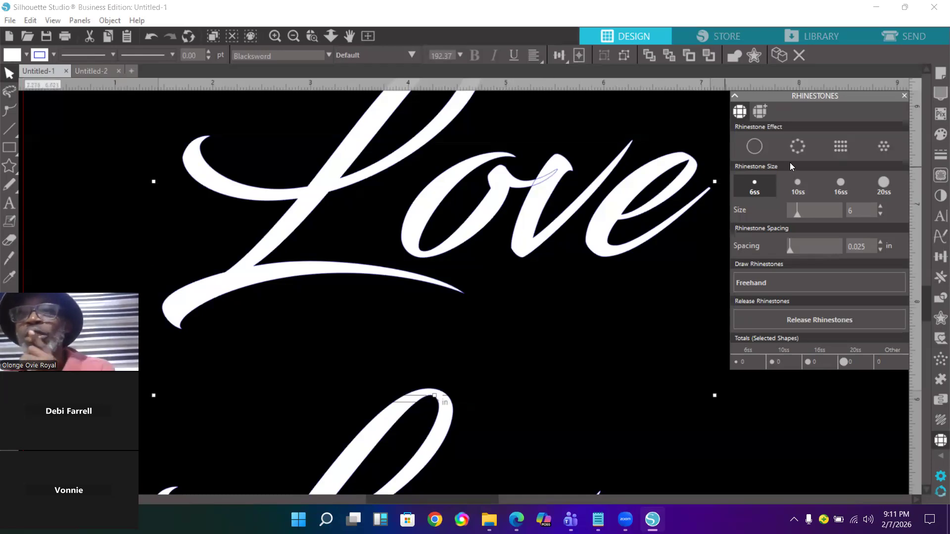
Apply the Edge rhinestone effect with 6ss stones and 0.025 in spacing to the upper Love script, and weld the lower Love copy.
{"action": "left_click", "coordinate": [798, 147]}
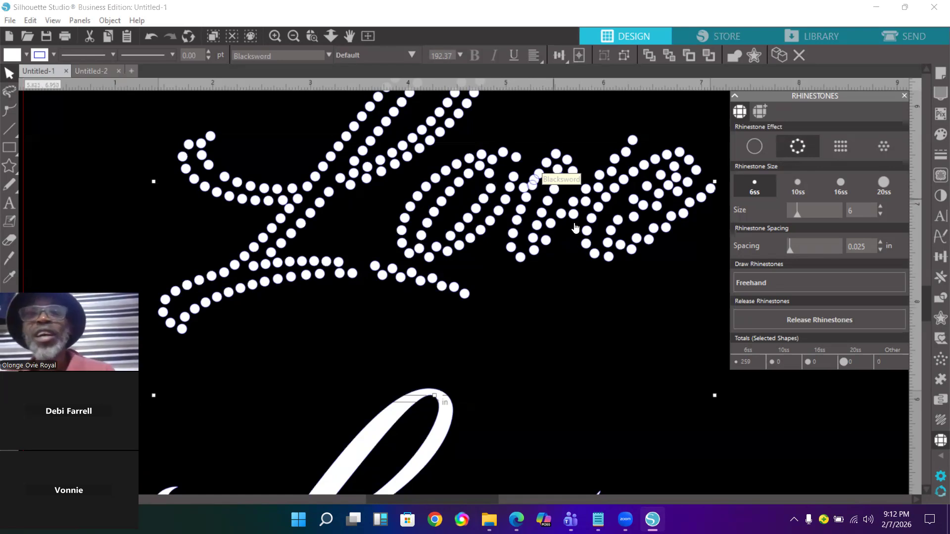
{"action": "scroll", "coordinate": [561, 256], "scroll_direction": "down", "scroll_amount": 3}
{"action": "scroll", "coordinate": [560, 255], "scroll_direction": "down", "scroll_amount": 3}
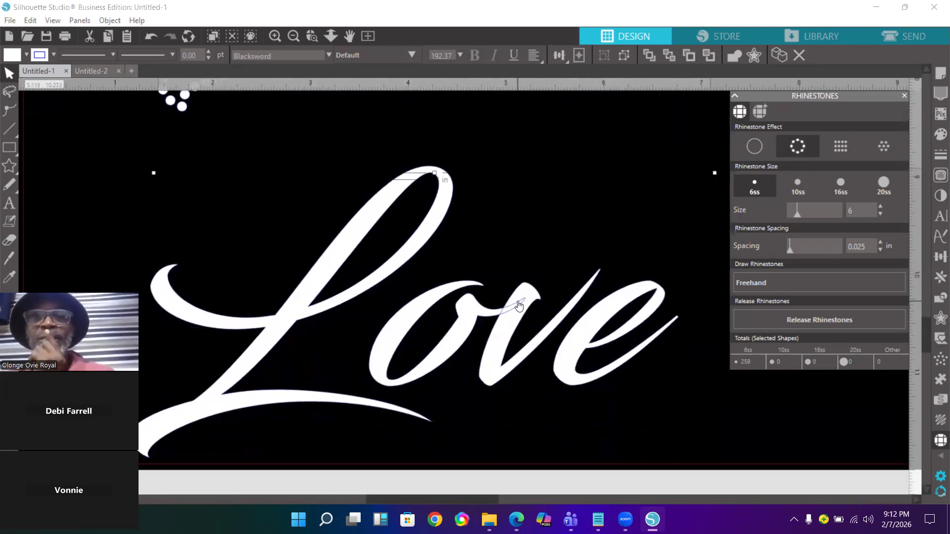
{"action": "left_click", "coordinate": [519, 303]}
{"action": "right_click", "coordinate": [518, 301]}
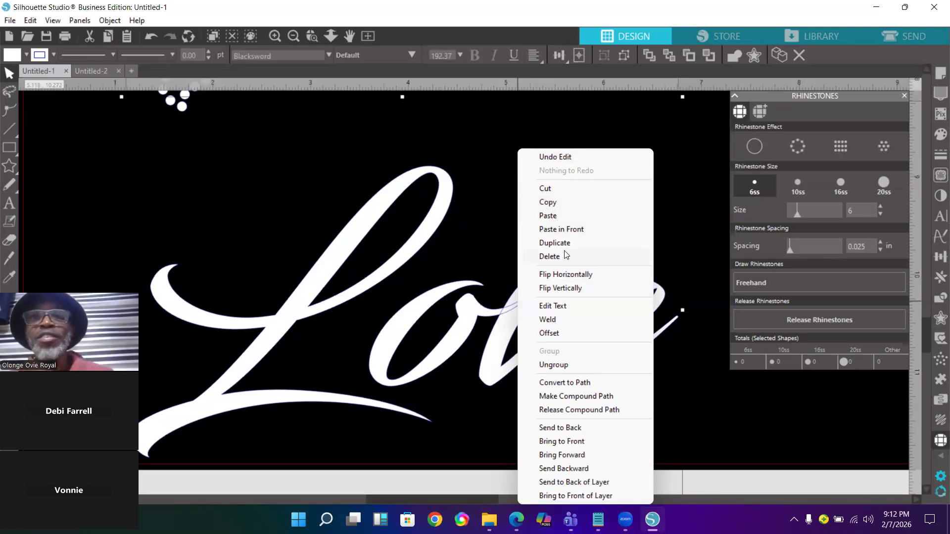
{"action": "left_click", "coordinate": [548, 320]}
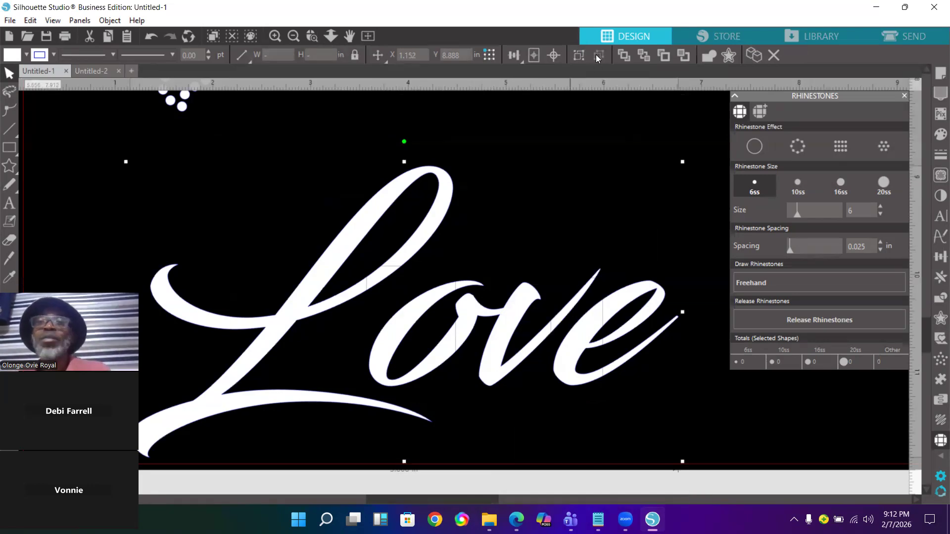
Set the media color to white and group the welded letters of the lower Love script.
{"action": "left_click", "coordinate": [939, 75]}
{"action": "left_click", "coordinate": [807, 349]}
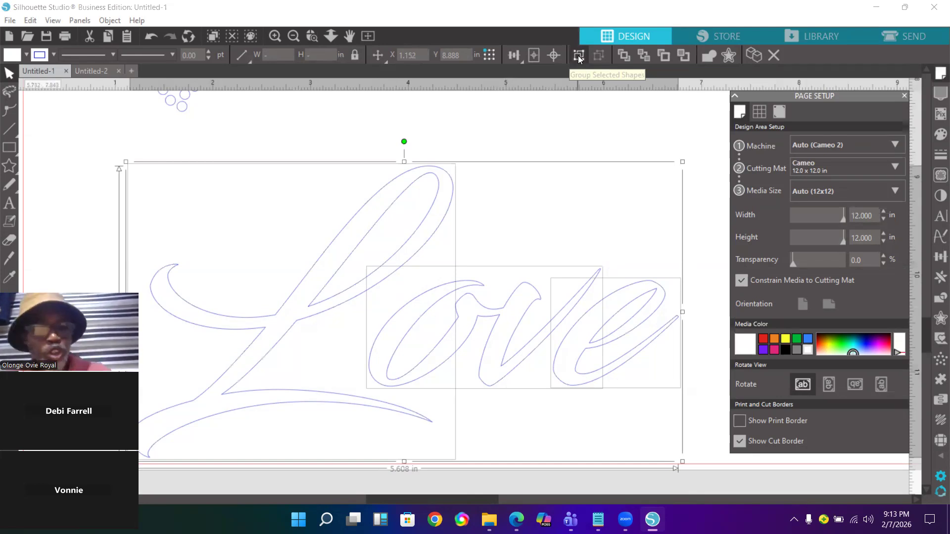
{"action": "key", "text": "i"}
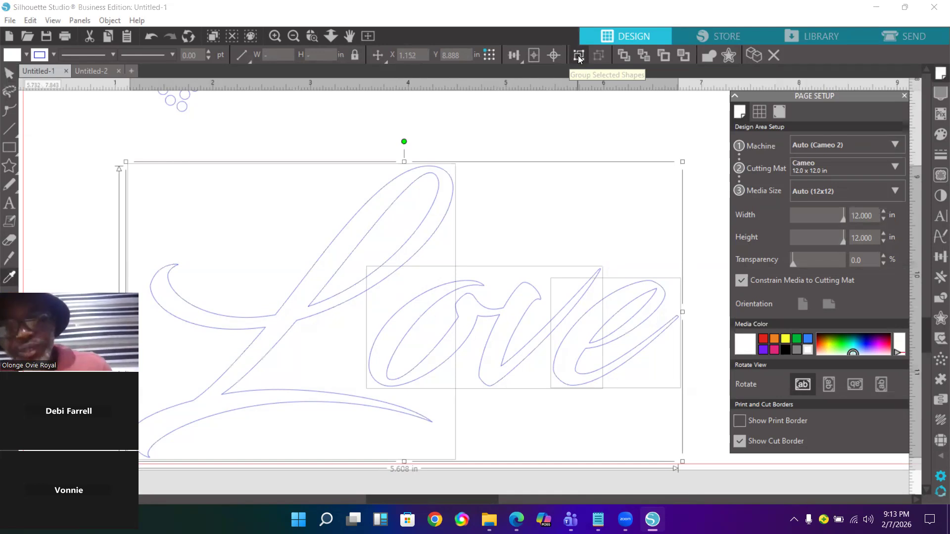
{"action": "left_click", "coordinate": [579, 57]}
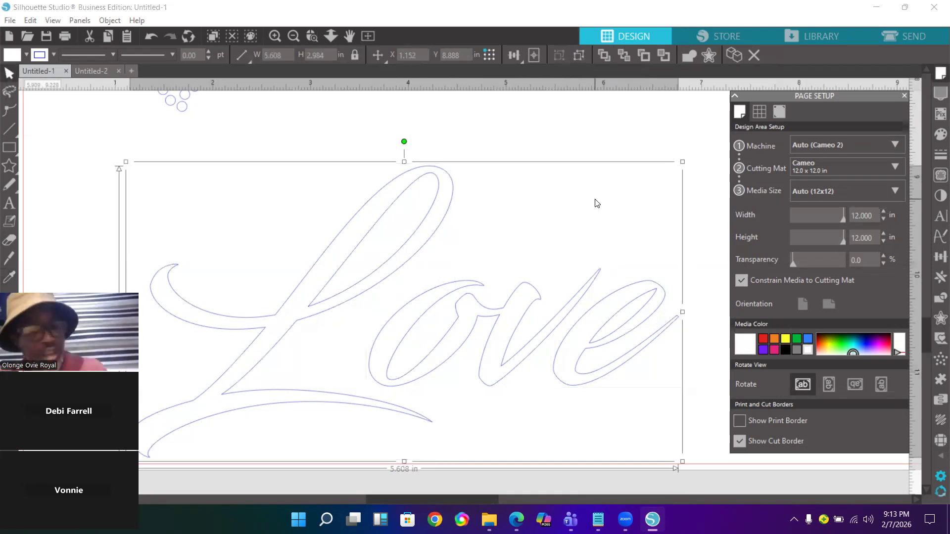
{"action": "key", "text": "ctrl+shift+g"}
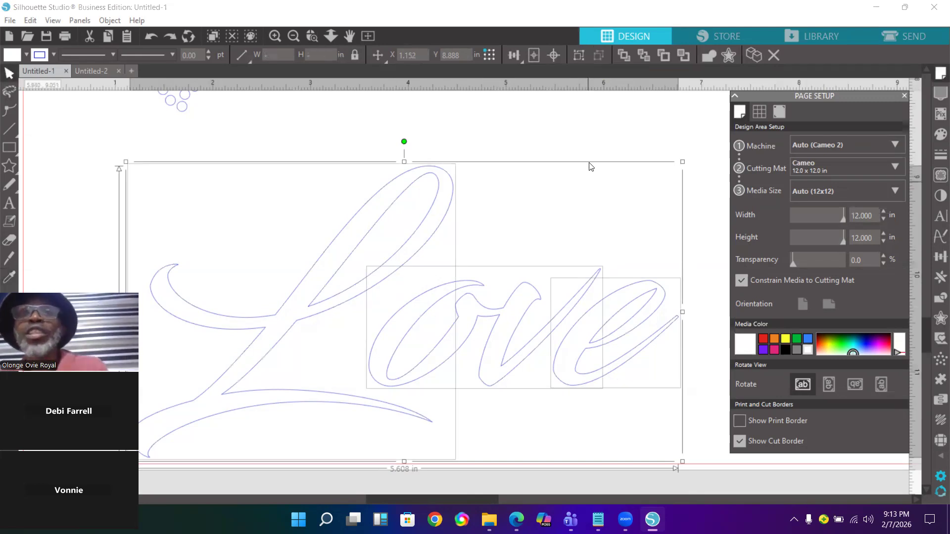
{"action": "left_click", "coordinate": [578, 56]}
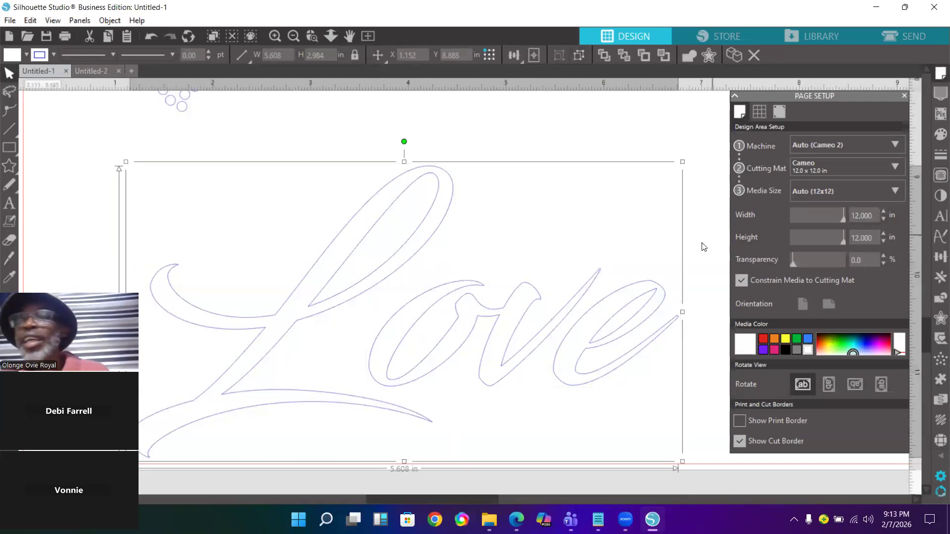
Apply the Edge rhinestone effect with 6ss stones and 0.025 in spacing to the grouped lower Love.
{"action": "left_click", "coordinate": [936, 443]}
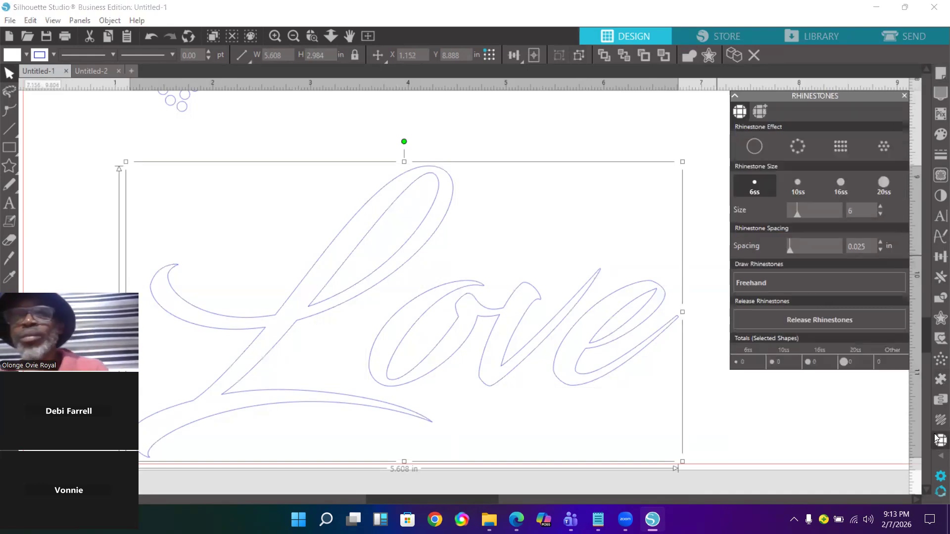
{"action": "left_click", "coordinate": [803, 147]}
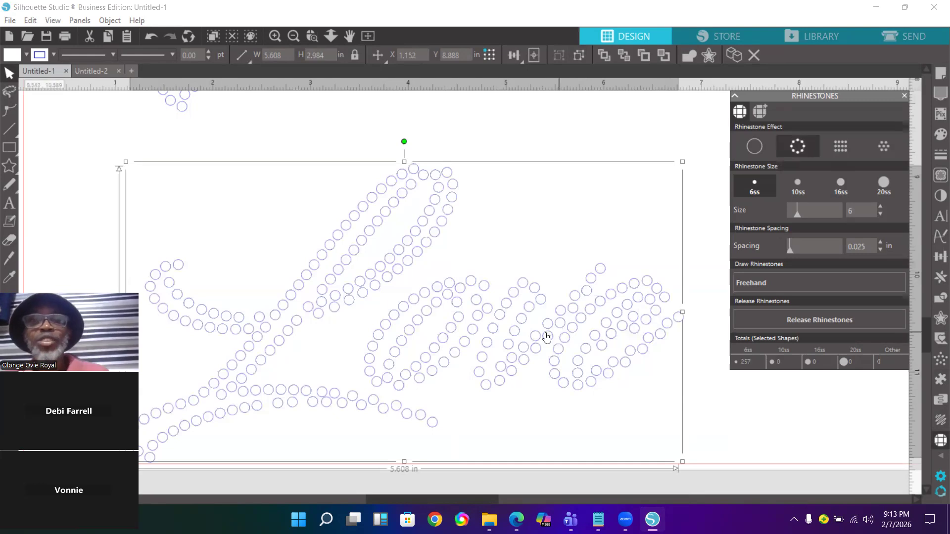
Fill the upper Love's rhinestones with red and the lower Love's rhinestones with blue.
{"action": "left_click", "coordinate": [291, 37]}
{"action": "left_click", "coordinate": [291, 37]}
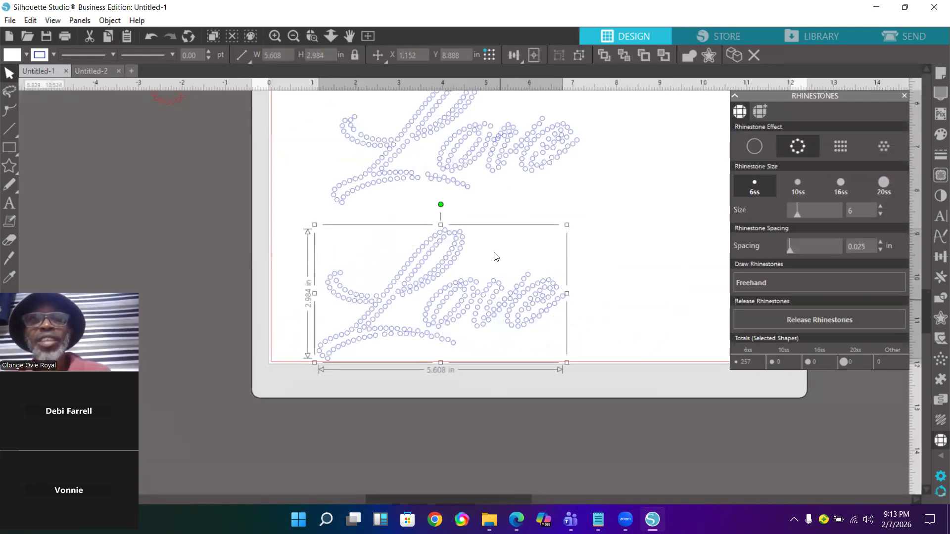
{"action": "left_click", "coordinate": [453, 179]}
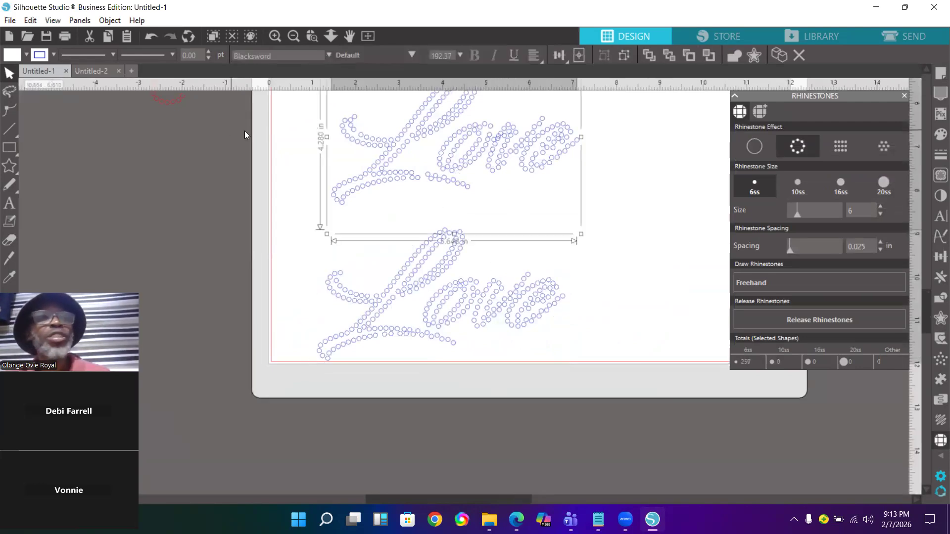
{"action": "left_click", "coordinate": [16, 58]}
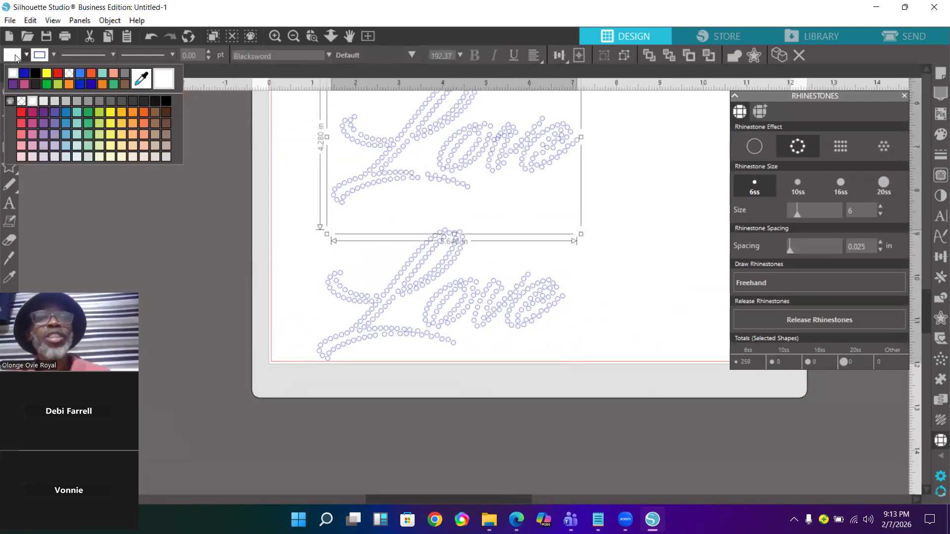
{"action": "left_click", "coordinate": [57, 79]}
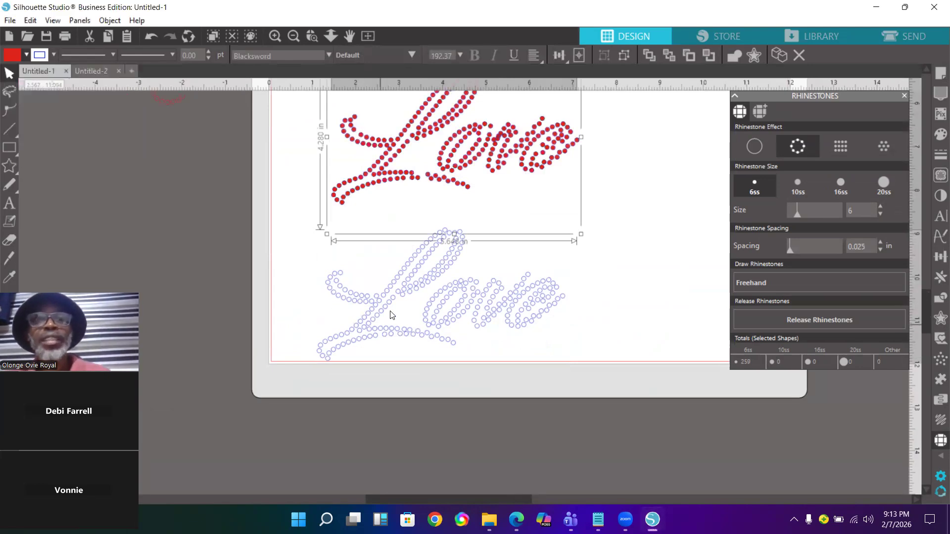
{"action": "left_click", "coordinate": [390, 303]}
{"action": "left_click", "coordinate": [13, 55]}
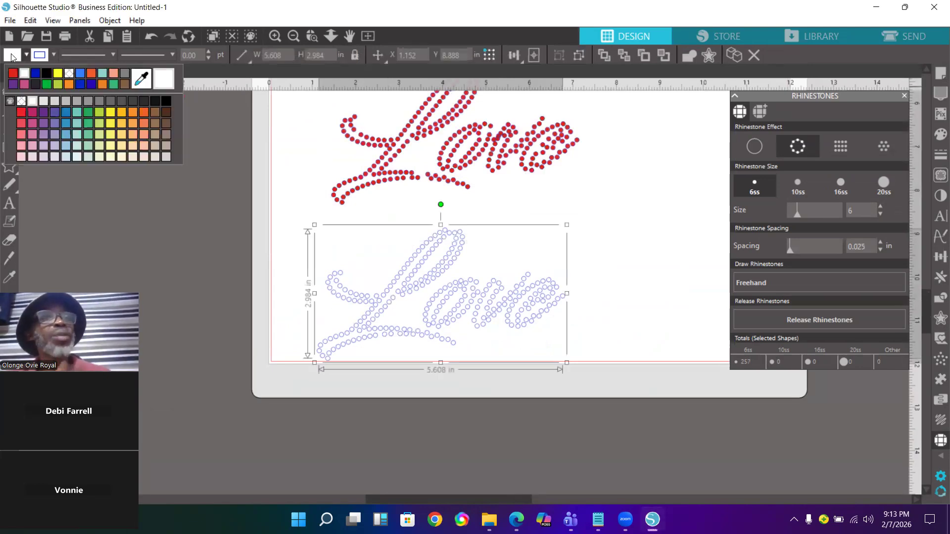
{"action": "left_click", "coordinate": [36, 75]}
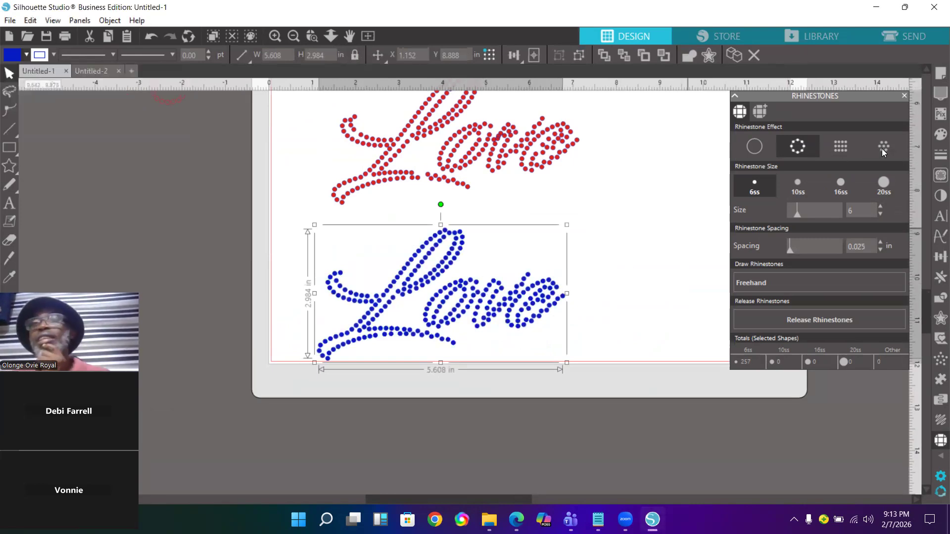
Set the media color to black behind the red and blue Love designs.
{"action": "left_click", "coordinate": [936, 75]}
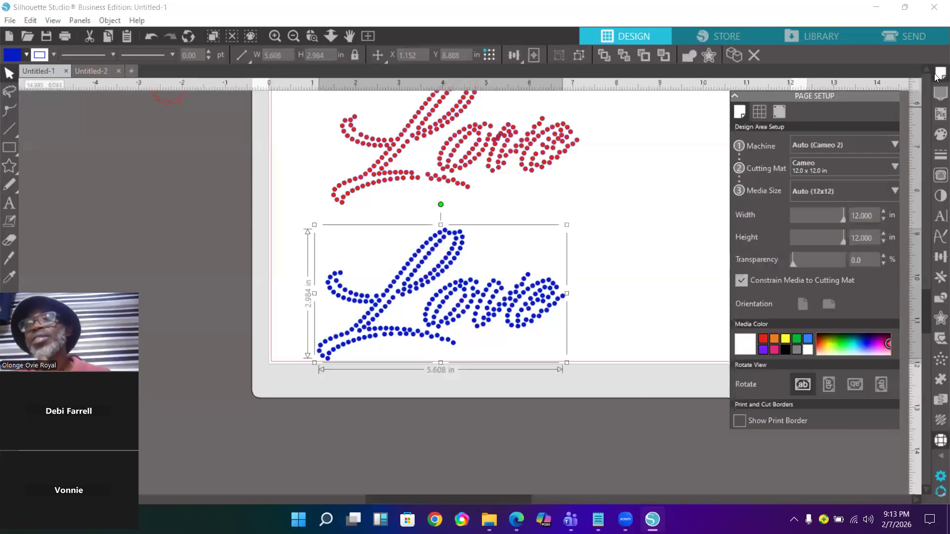
{"action": "left_click", "coordinate": [785, 349]}
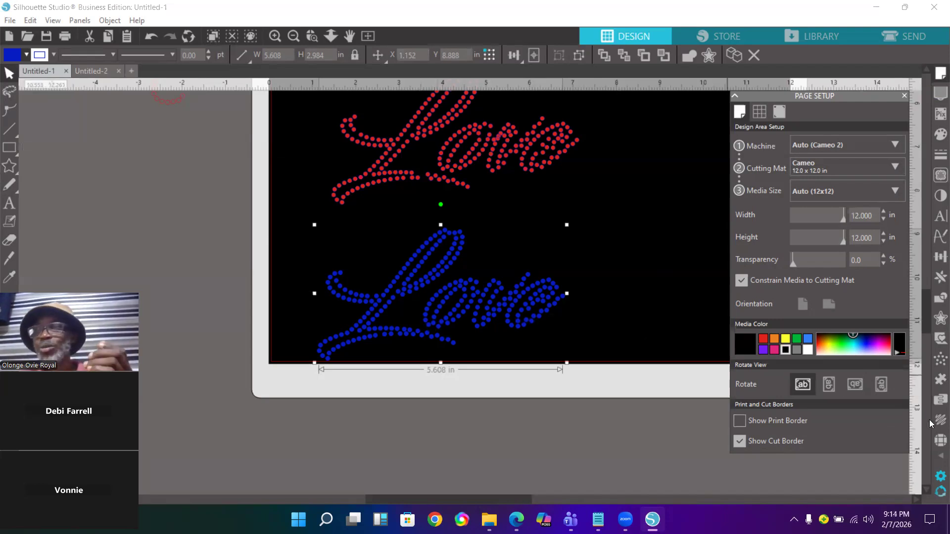
Release the rhinestones of the blue Love, set the media color to white, and clear the selection.
{"action": "left_click", "coordinate": [939, 440]}
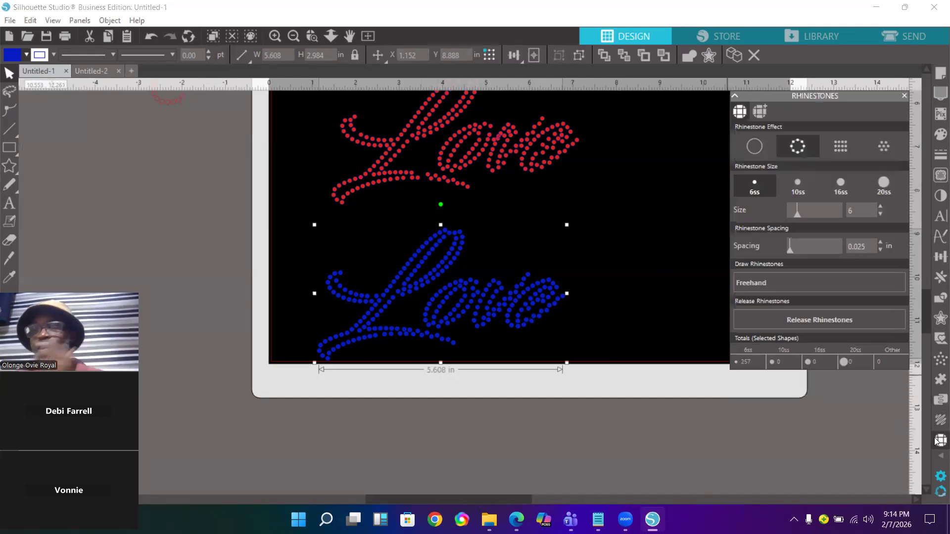
{"action": "left_click", "coordinate": [817, 319]}
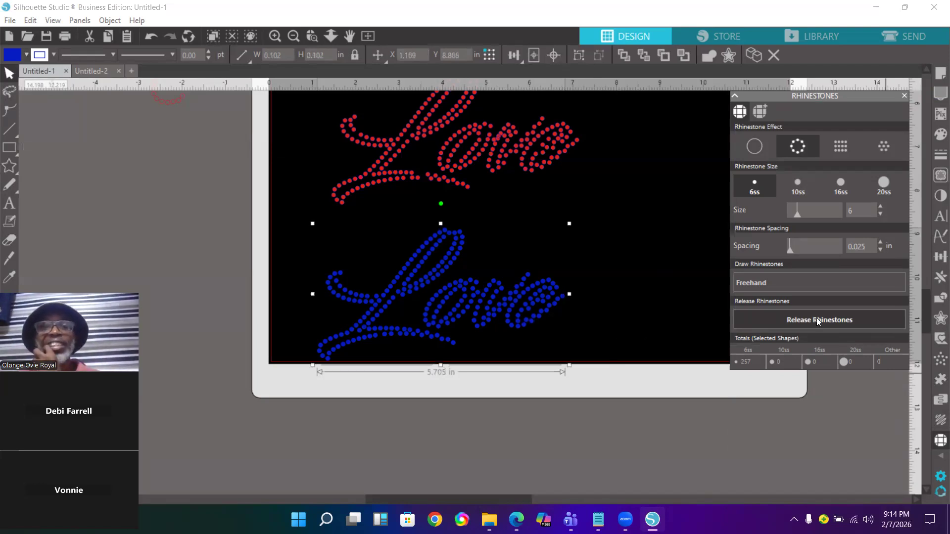
{"action": "left_click", "coordinate": [940, 73]}
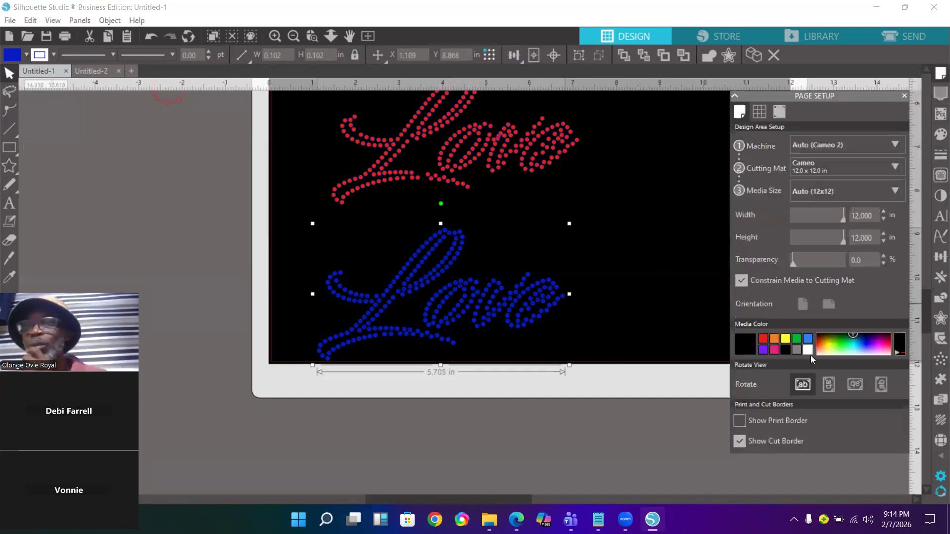
{"action": "left_click", "coordinate": [809, 351]}
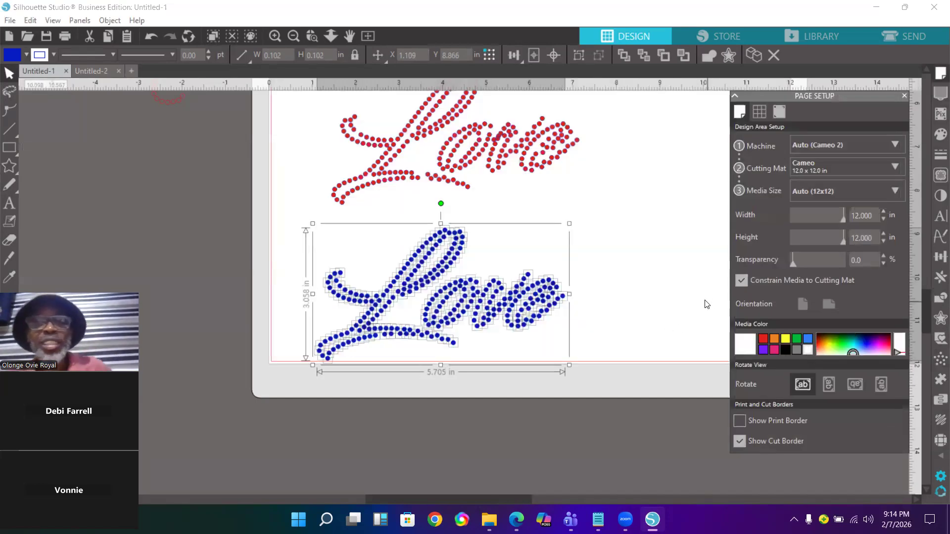
{"action": "left_click", "coordinate": [665, 300]}
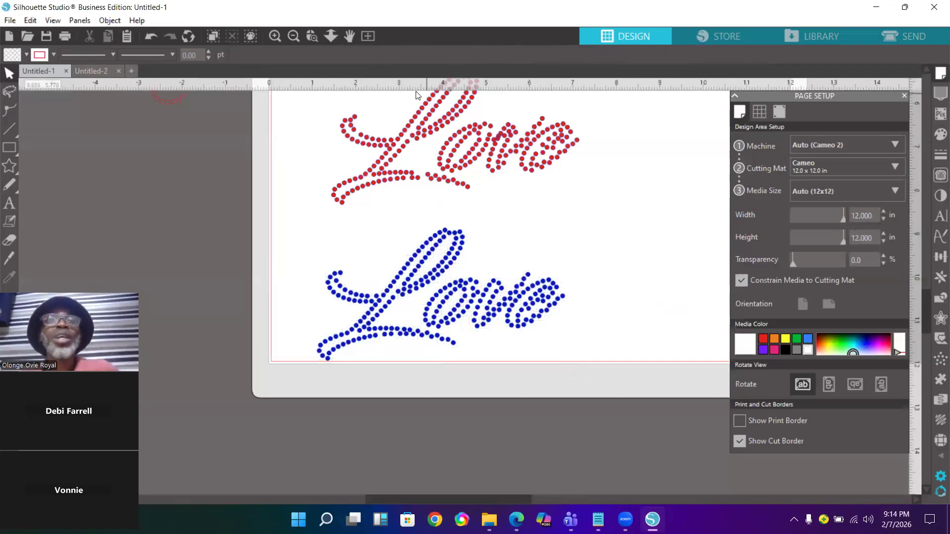
Inspect the released stones around the blue Love's letter e, selecting a single stone on its edge.
{"action": "left_click", "coordinate": [312, 35]}
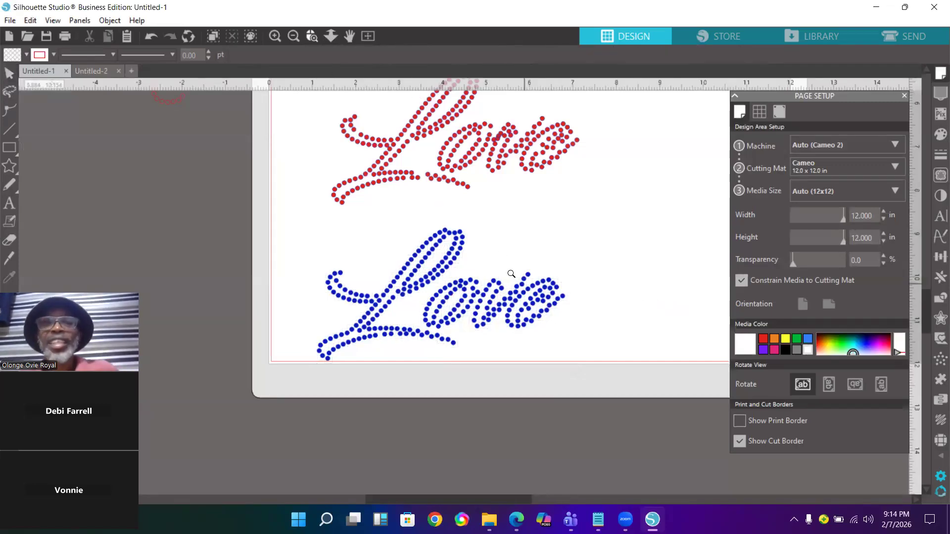
{"action": "left_click_drag", "start_coordinate": [499, 258], "coordinate": [609, 364]}
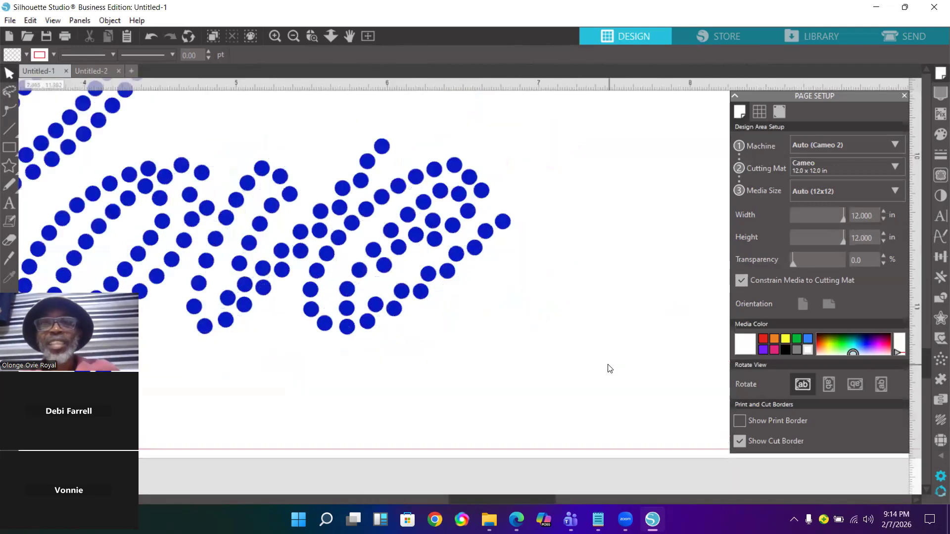
{"action": "left_click", "coordinate": [446, 277]}
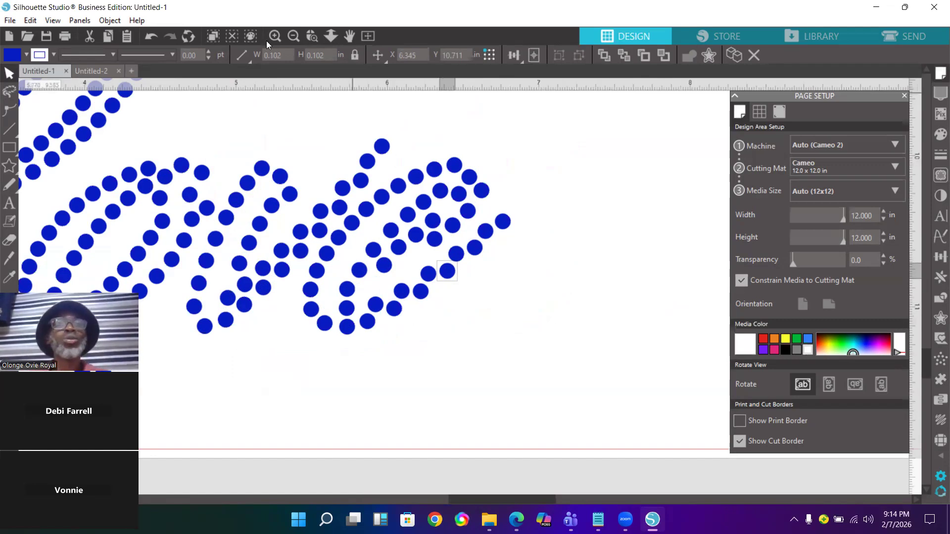
Group all the stones of the blue Love and move the group to the right, diagonally below the red Love.
{"action": "left_click", "coordinate": [293, 37]}
{"action": "left_click", "coordinate": [293, 36]}
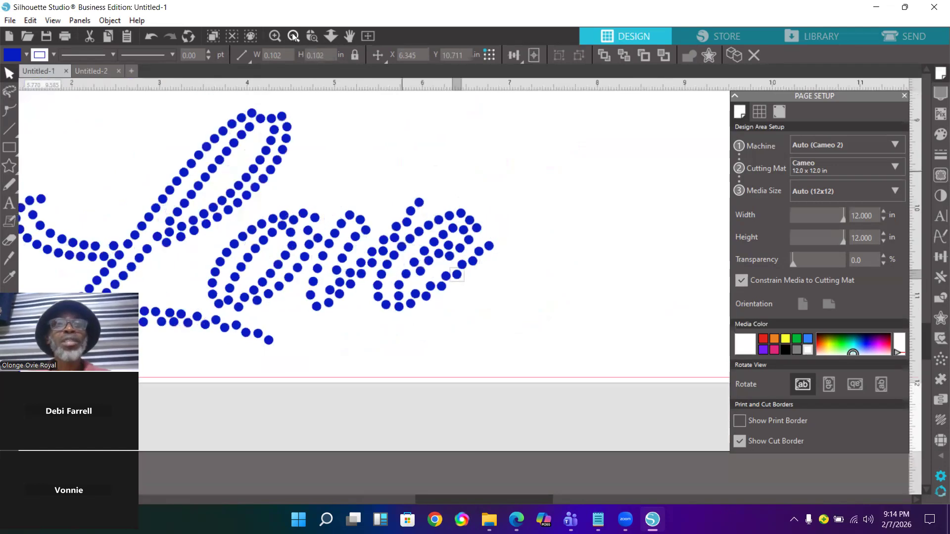
{"action": "left_click", "coordinate": [293, 37]}
{"action": "left_click", "coordinate": [293, 37]}
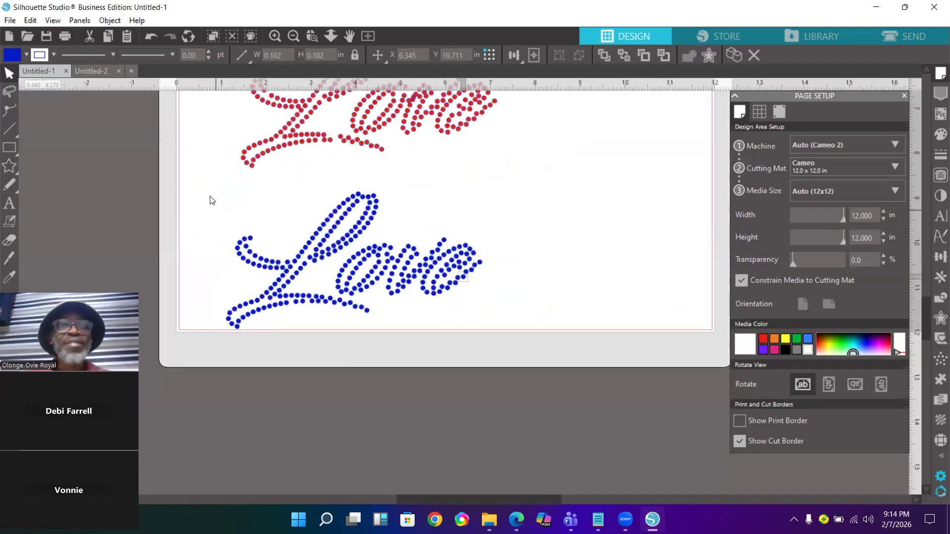
{"action": "left_click_drag", "start_coordinate": [205, 183], "coordinate": [509, 371]}
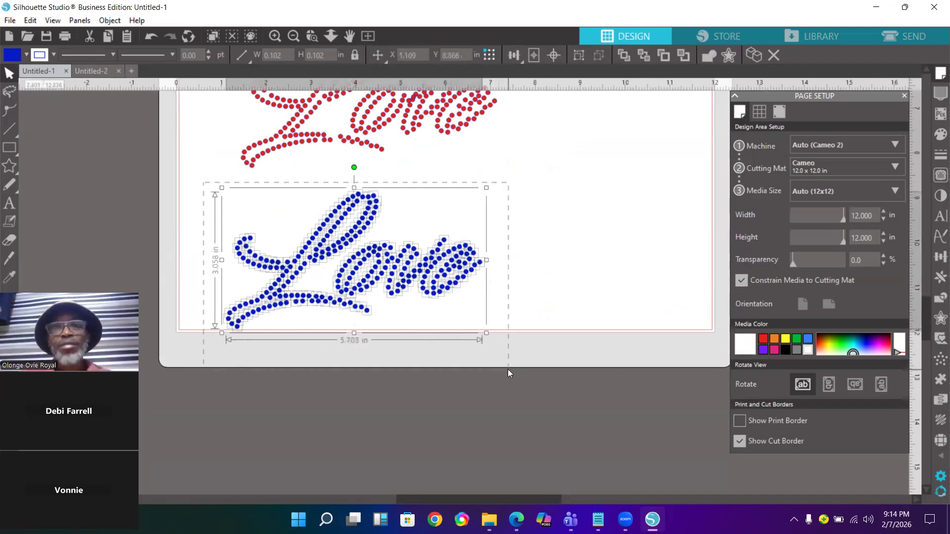
{"action": "left_click", "coordinate": [579, 56]}
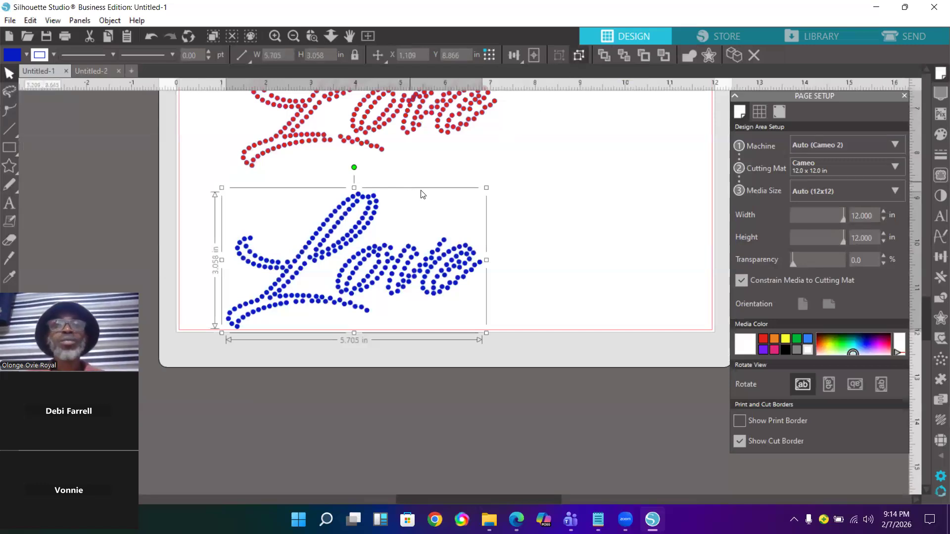
{"action": "left_click_drag", "start_coordinate": [373, 218], "coordinate": [566, 223]}
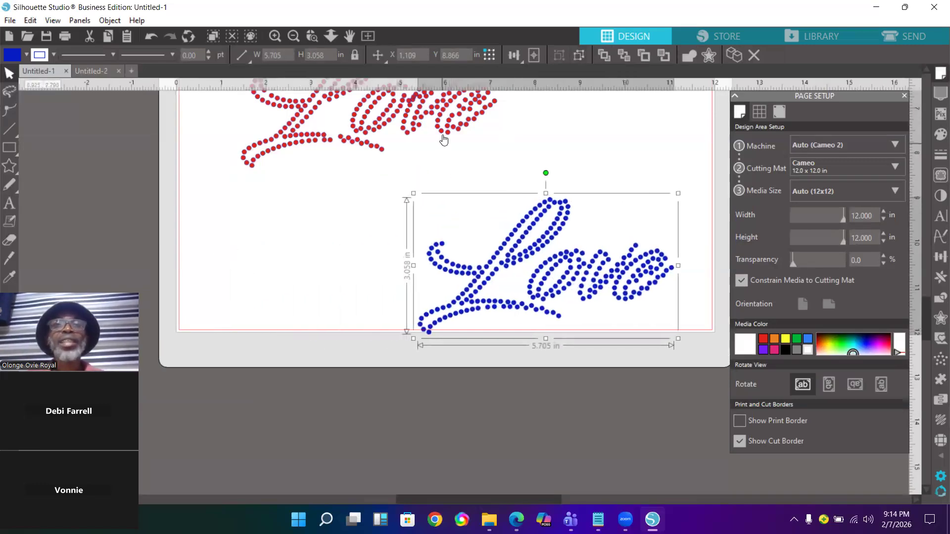
Remove the rhinestone effect from the red Love, turning it back into plain Blacksword text.
{"action": "left_click", "coordinate": [444, 137]}
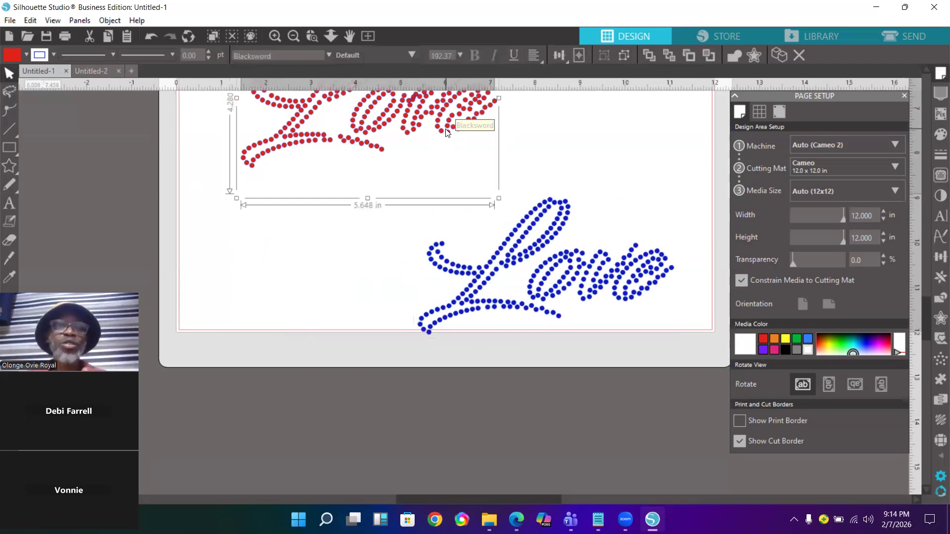
{"action": "scroll", "coordinate": [540, 148], "scroll_direction": "up", "scroll_amount": 2}
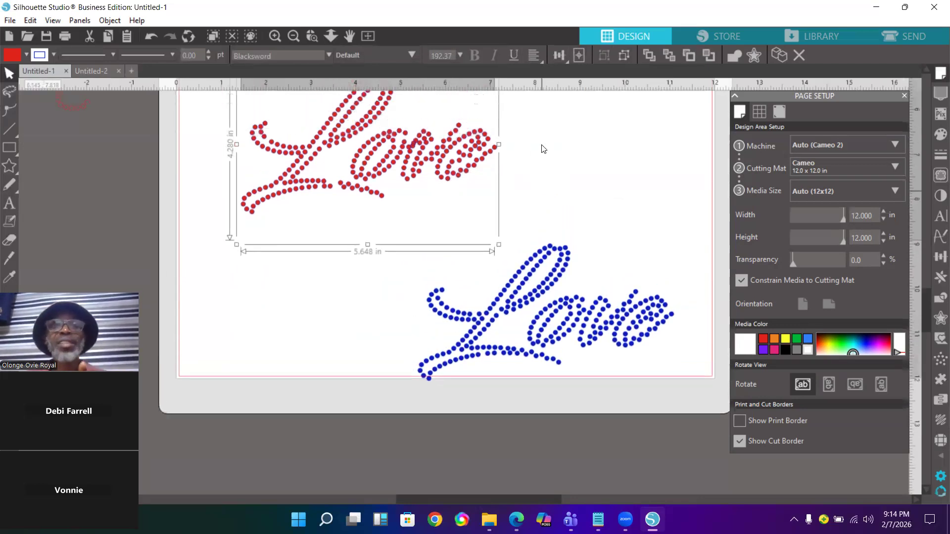
{"action": "left_click", "coordinate": [939, 441]}
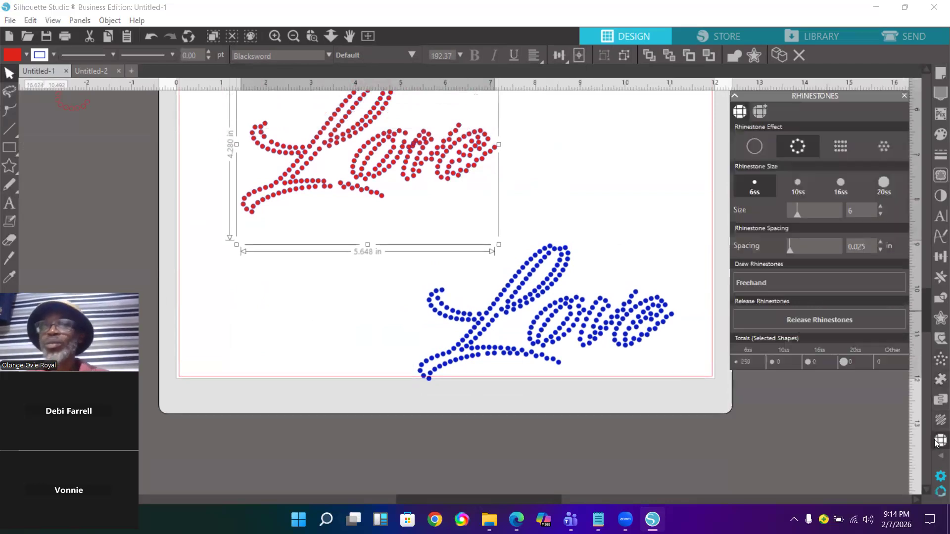
{"action": "left_click", "coordinate": [750, 149]}
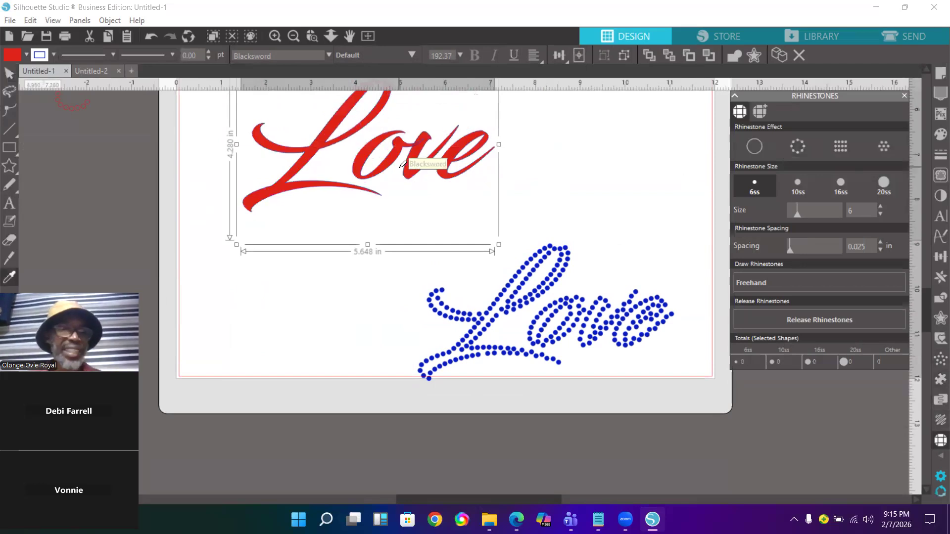
Place a copy of the red Love text below the original, fill the copy with black, and position it beside the blue Love.
{"action": "left_click_drag", "start_coordinate": [388, 172], "coordinate": [400, 172]}
{"action": "left_click_drag", "start_coordinate": [465, 154], "coordinate": [342, 308]}
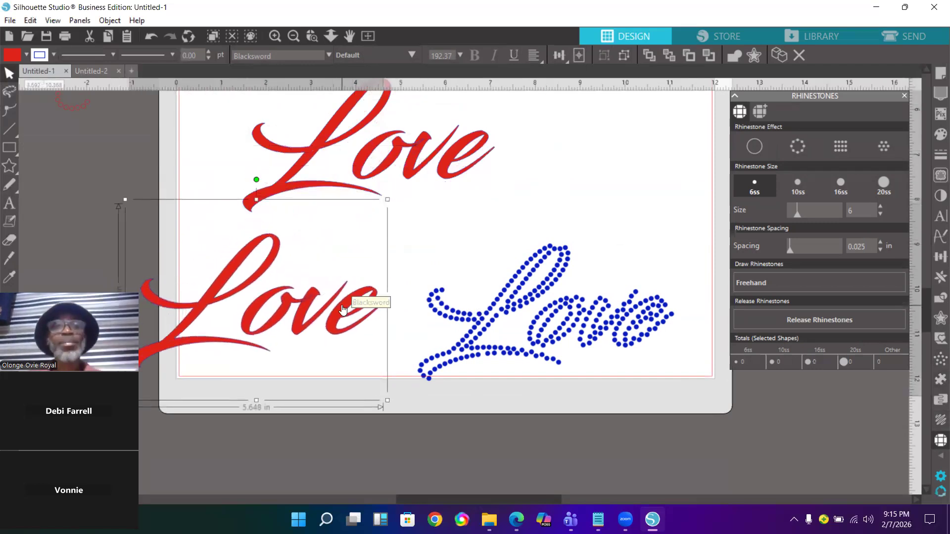
{"action": "left_click", "coordinate": [16, 57]}
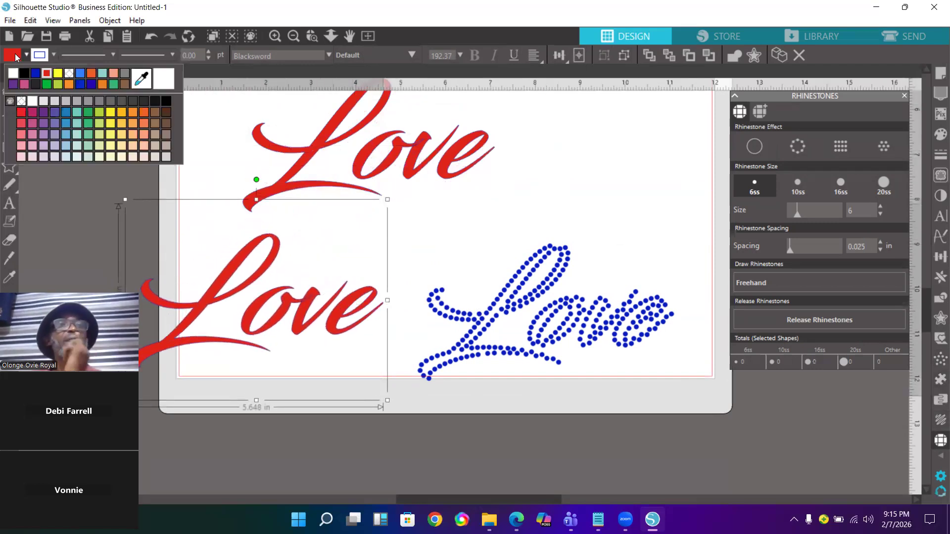
{"action": "left_click", "coordinate": [21, 70]}
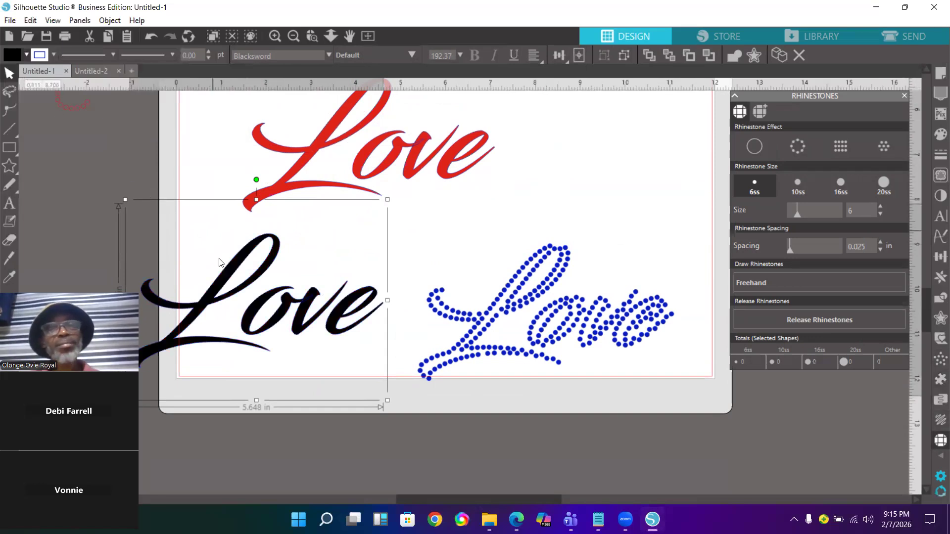
{"action": "left_click_drag", "start_coordinate": [229, 275], "coordinate": [335, 279]}
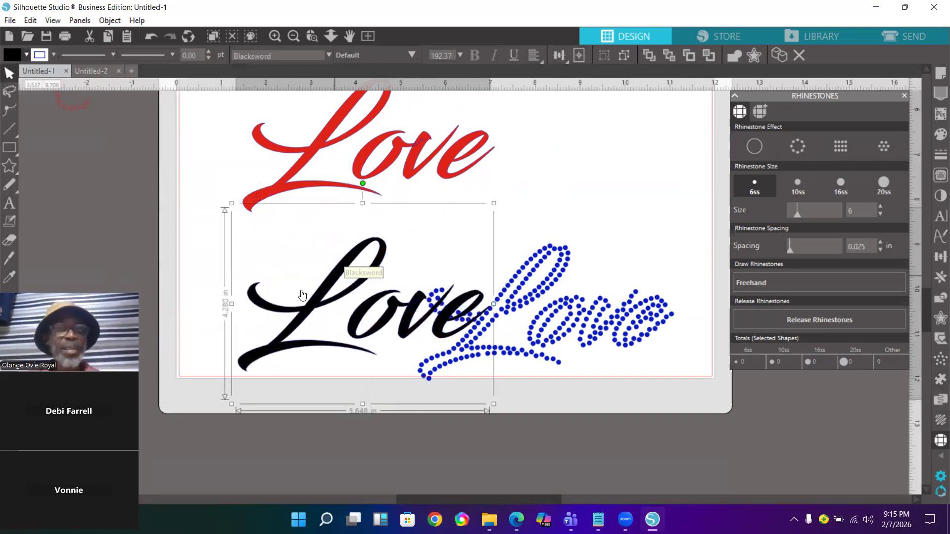
Align the centers of the black Love copy and the blue rhinestone Love so they overlap, and clear the selection.
{"action": "left_click_drag", "start_coordinate": [203, 285], "coordinate": [569, 341]}
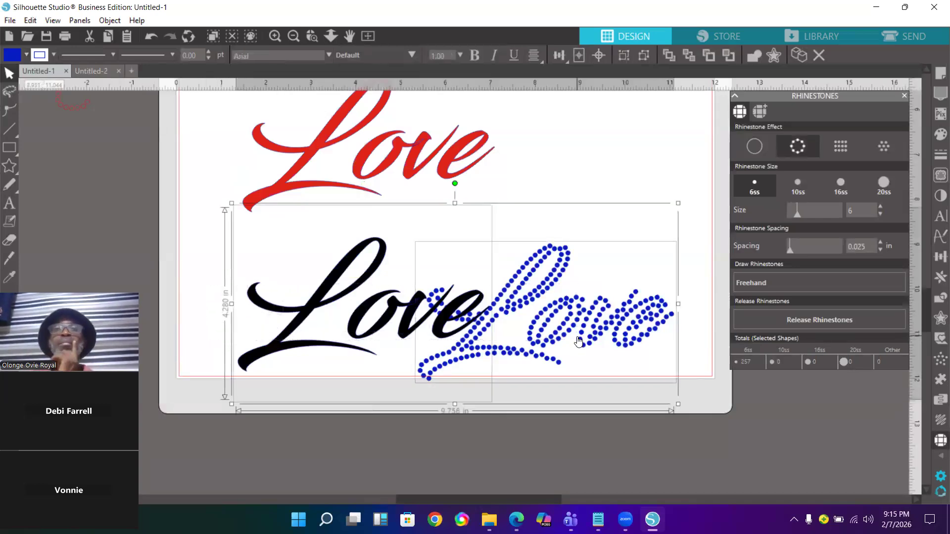
{"action": "left_click", "coordinate": [599, 58]}
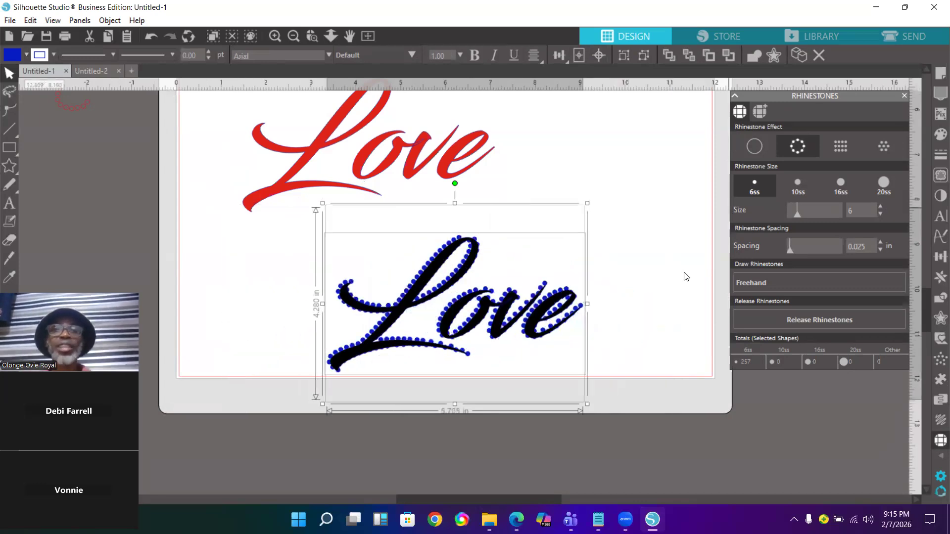
{"action": "left_click", "coordinate": [663, 270]}
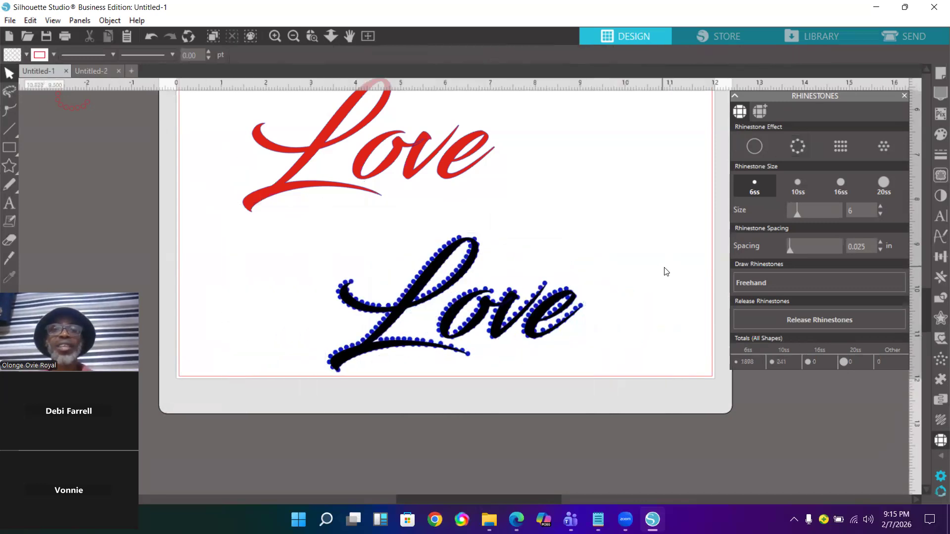
Send the black Love text to the back, behind the blue rhinestones.
{"action": "left_click", "coordinate": [312, 36]}
{"action": "left_click_drag", "start_coordinate": [305, 216], "coordinate": [636, 407]}
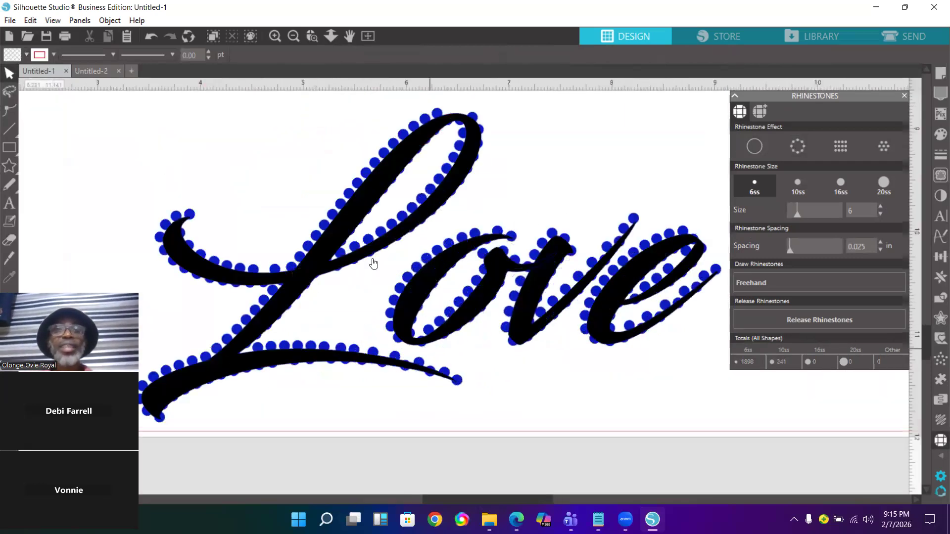
{"action": "right_click", "coordinate": [349, 223]}
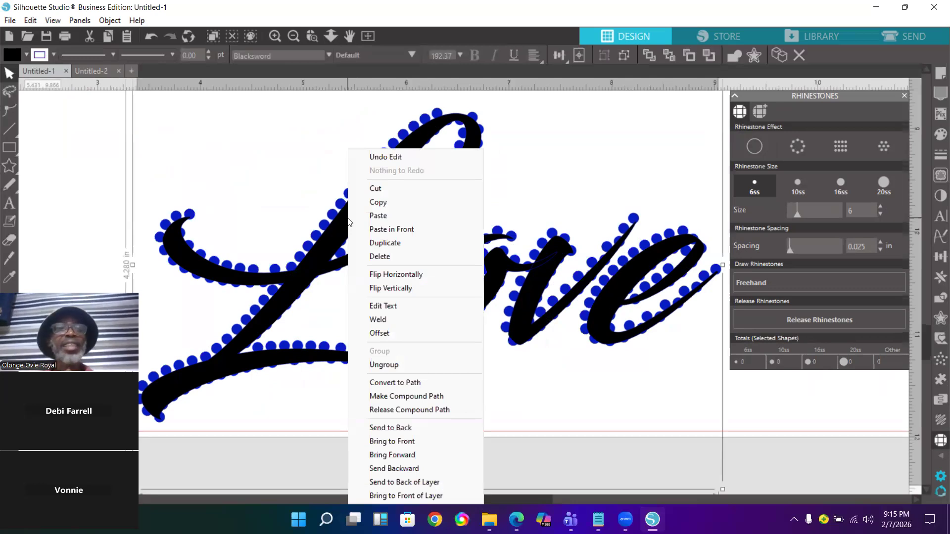
{"action": "left_click", "coordinate": [399, 429]}
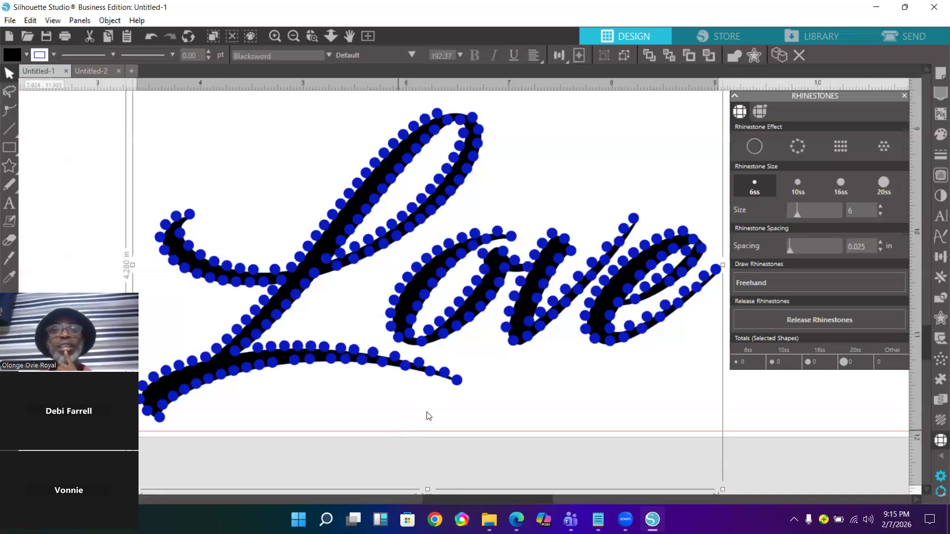
{"action": "left_click", "coordinate": [557, 409]}
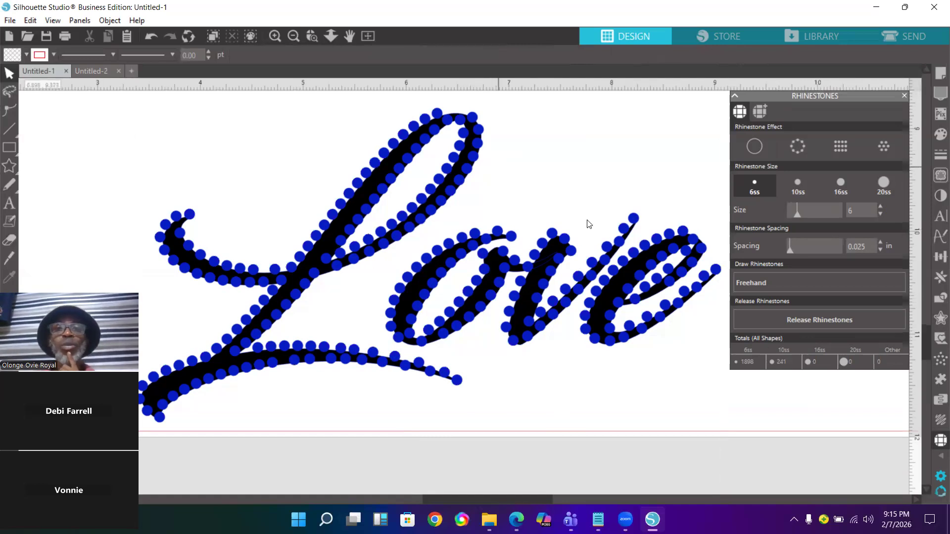
Ungroup the blue Love into individual rhinestones and clear the selection.
{"action": "left_click", "coordinate": [636, 218]}
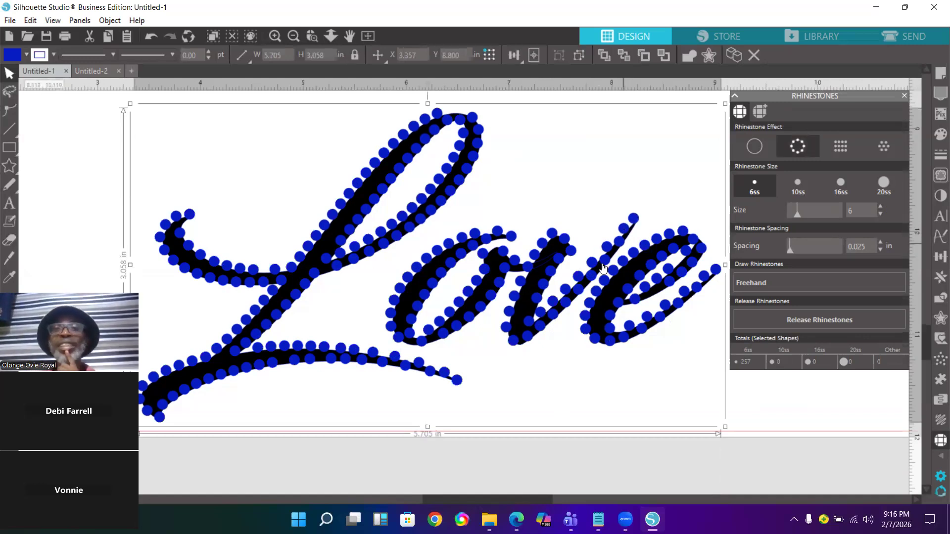
{"action": "left_click", "coordinate": [577, 55]}
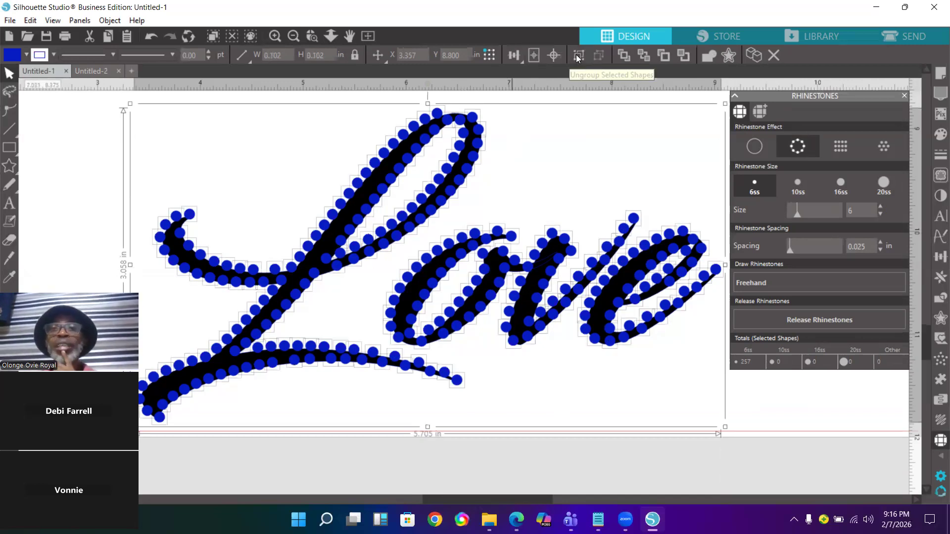
{"action": "left_click", "coordinate": [682, 385]}
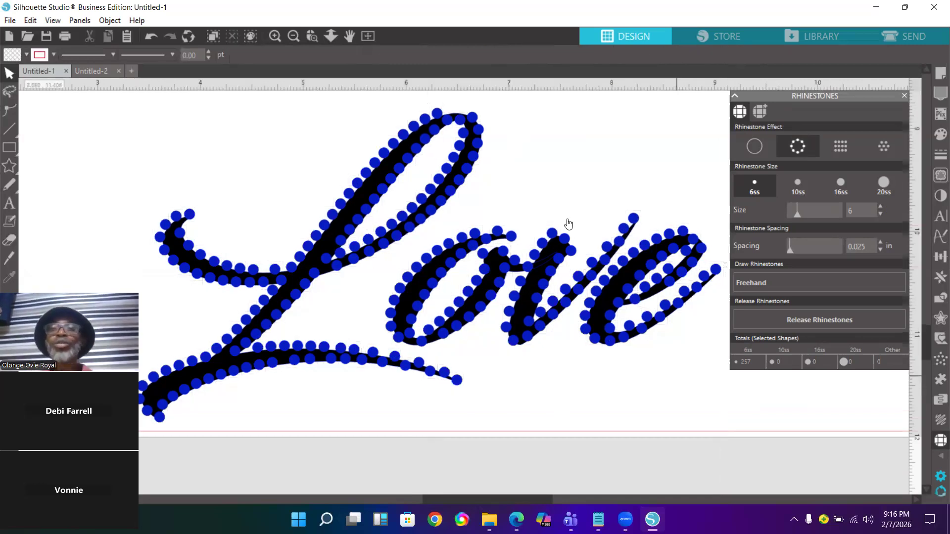
Space the last five stones at the end of the letter e's tail evenly, both horizontally and vertically.
{"action": "left_click", "coordinate": [312, 39]}
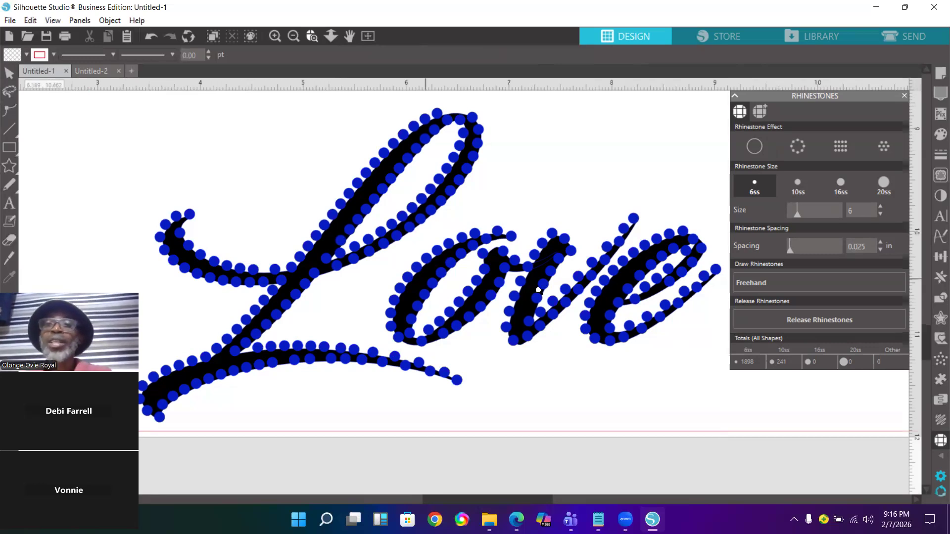
{"action": "left_click_drag", "start_coordinate": [592, 182], "coordinate": [748, 410]}
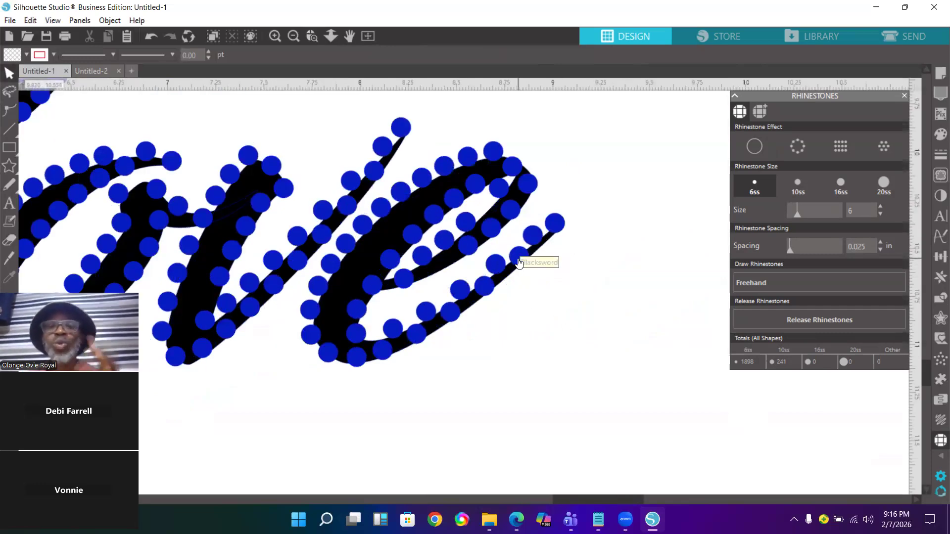
{"action": "left_click", "coordinate": [938, 259]}
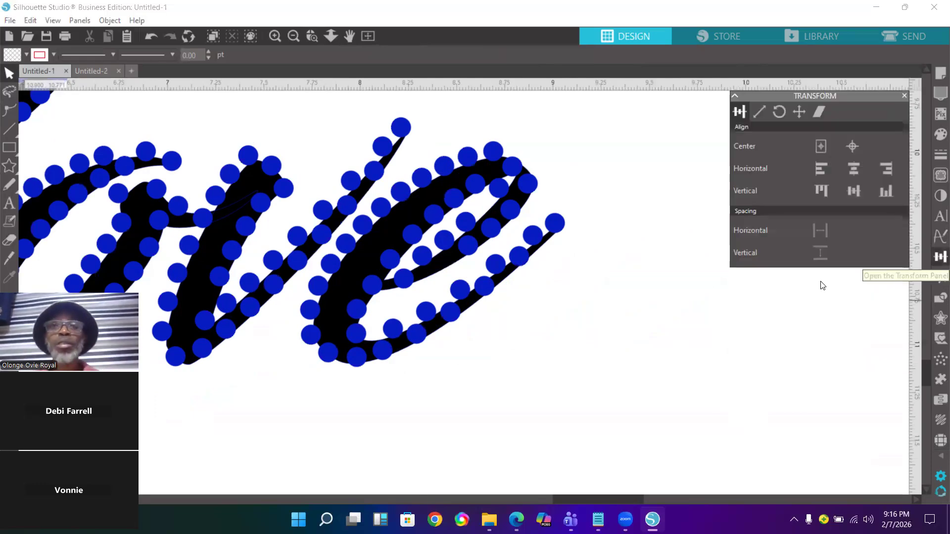
{"action": "left_click", "coordinate": [488, 290]}
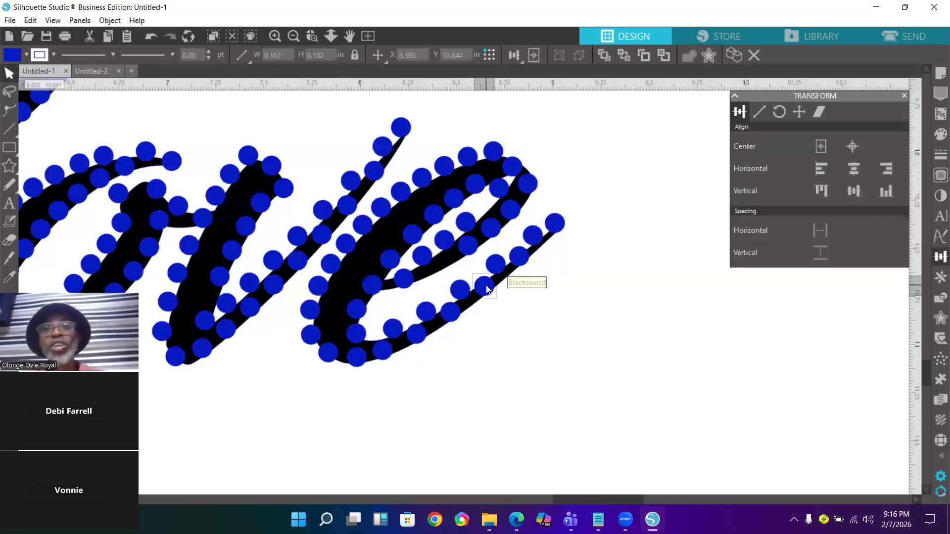
{"action": "left_click", "coordinate": [492, 267]}
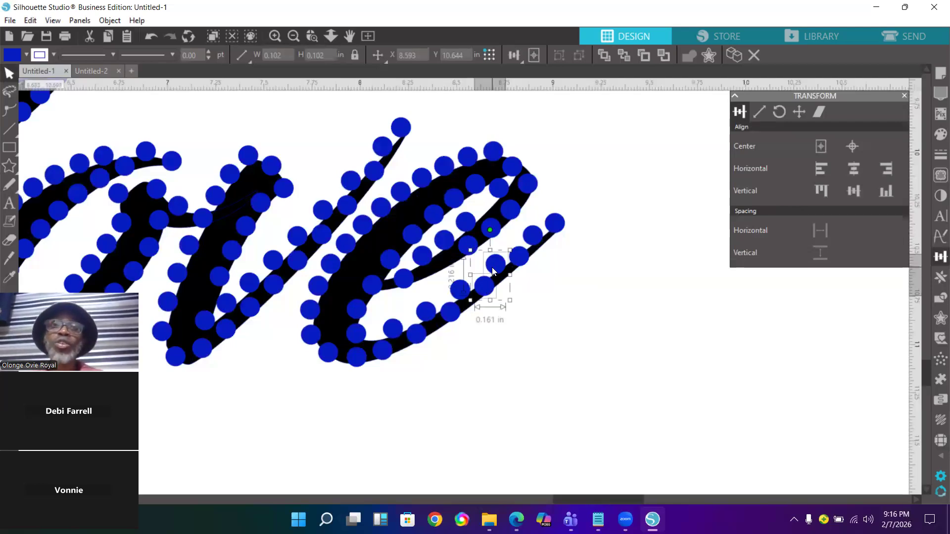
{"action": "left_click", "coordinate": [522, 262], "text": "shift"}
{"action": "left_click", "coordinate": [536, 235], "text": "shift"}
{"action": "left_click", "coordinate": [562, 227], "text": "shift"}
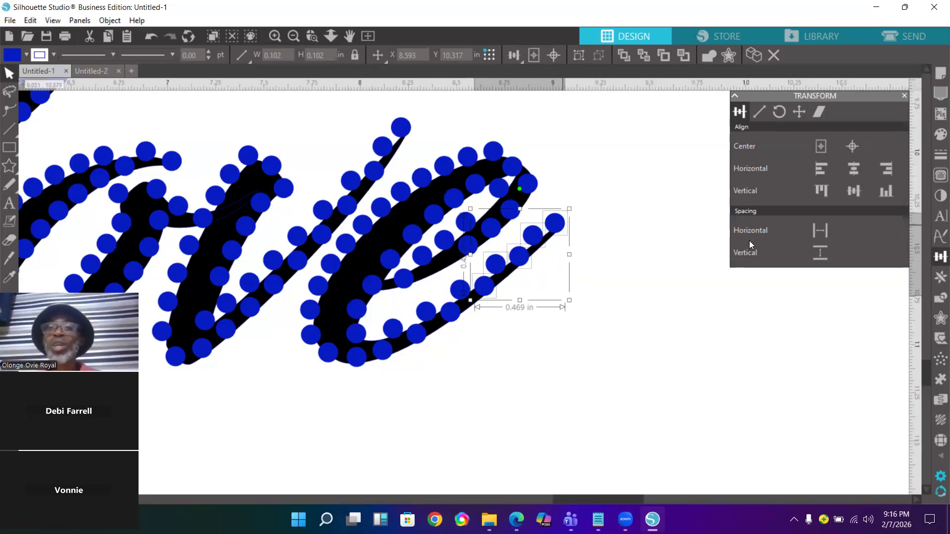
{"action": "left_click", "coordinate": [818, 232]}
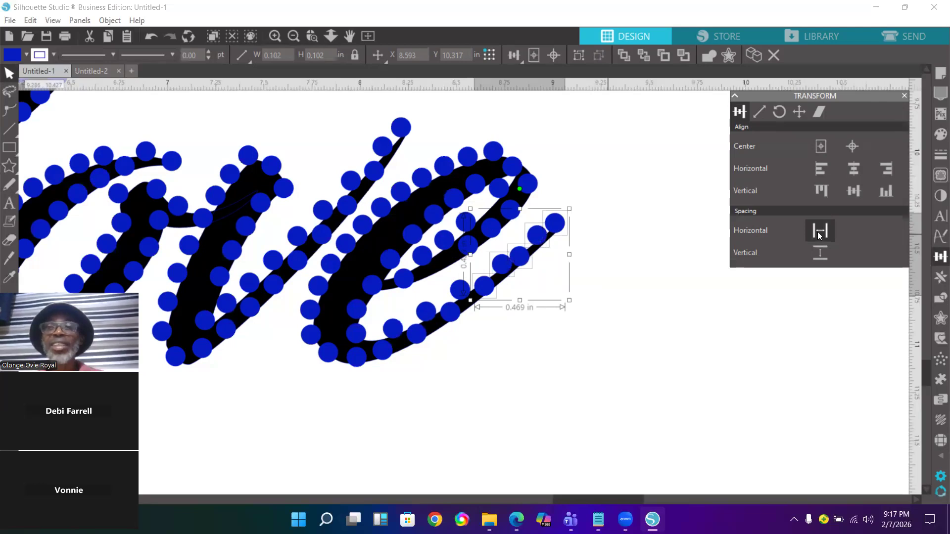
{"action": "left_click", "coordinate": [821, 253]}
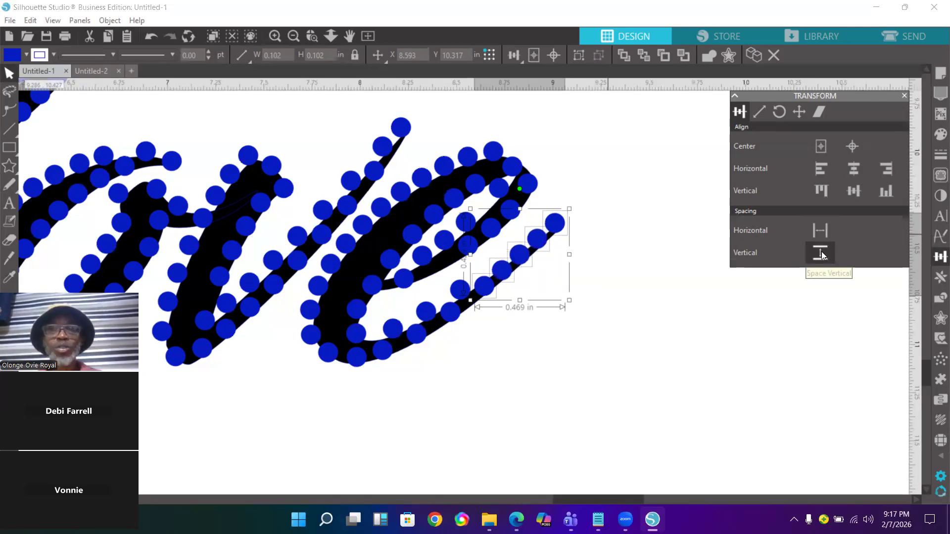
Space the next five stones down the e's tail evenly in both directions and move the stray stone onto the black stroke.
{"action": "left_click", "coordinate": [422, 341]}
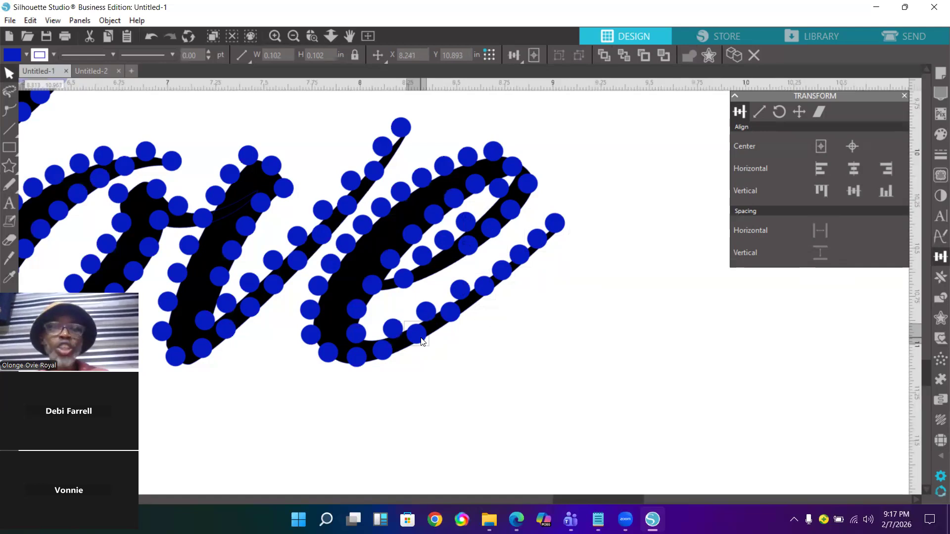
{"action": "left_click", "coordinate": [427, 314], "text": "shift"}
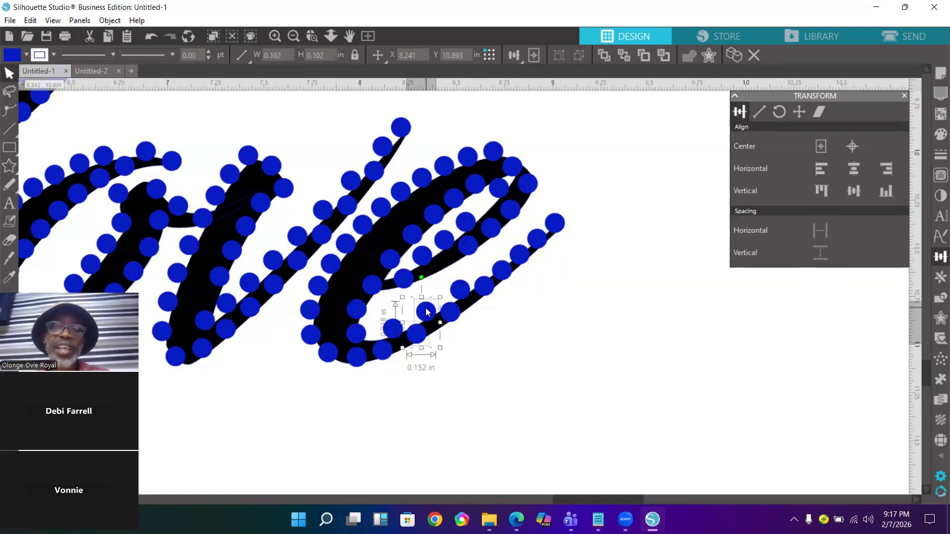
{"action": "left_click", "coordinate": [450, 313], "text": "shift"}
{"action": "left_click", "coordinate": [460, 292], "text": "shift"}
{"action": "left_click", "coordinate": [482, 290], "text": "shift"}
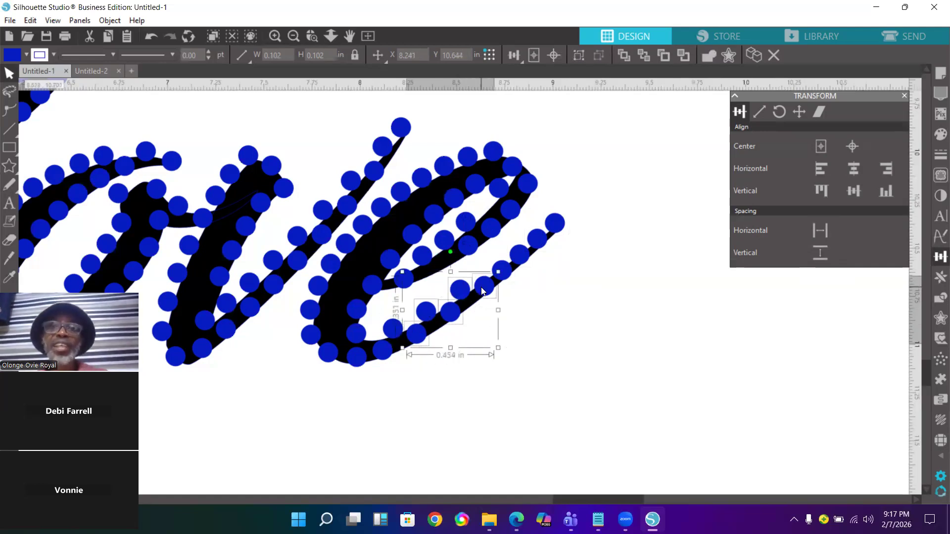
{"action": "left_click", "coordinate": [816, 230]}
{"action": "left_click", "coordinate": [822, 253]}
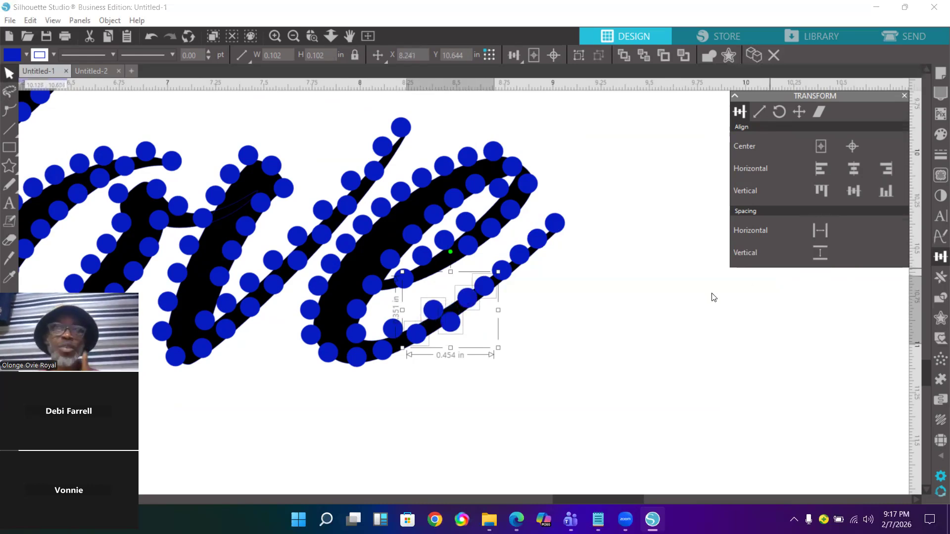
{"action": "left_click", "coordinate": [597, 304]}
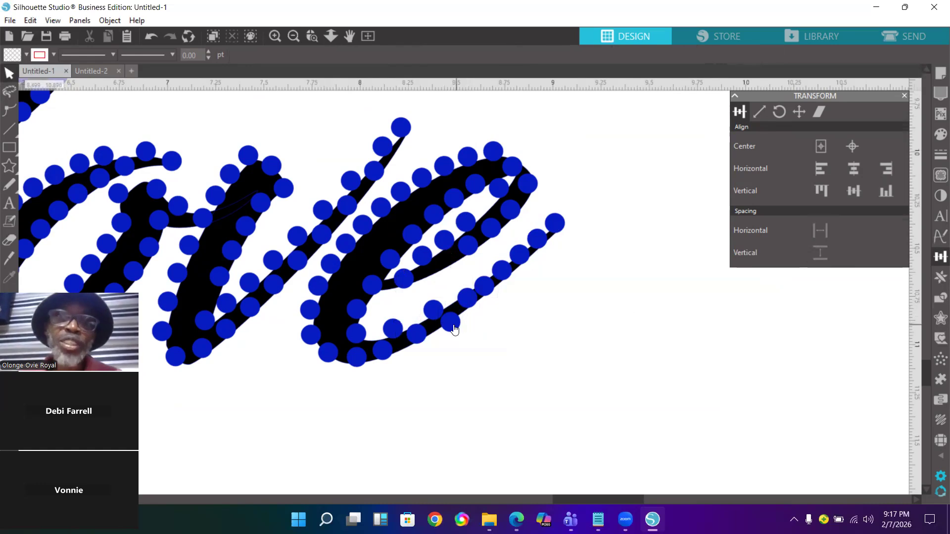
{"action": "left_click_drag", "start_coordinate": [451, 322], "coordinate": [428, 334]}
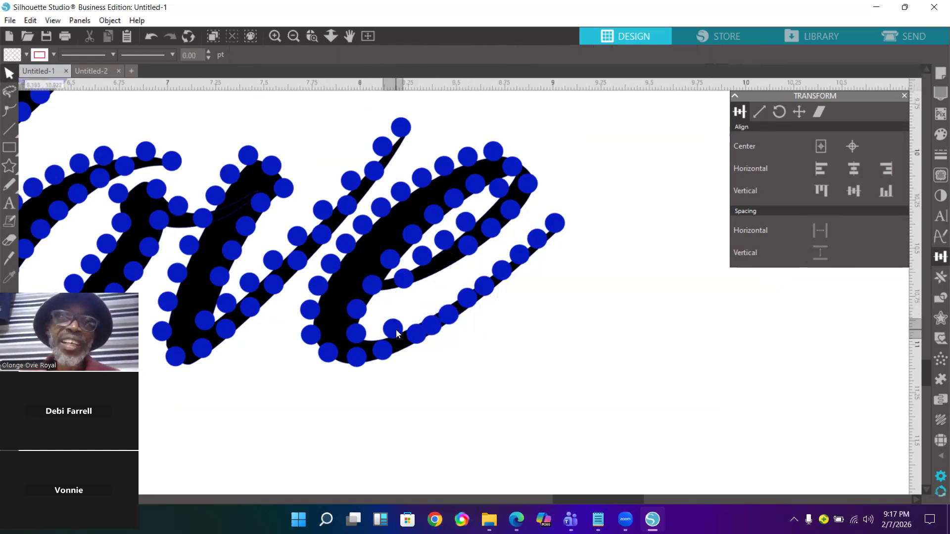
Space the five stones along the lower part of the e's tail evenly in both directions and move the stray stone to the blank area.
{"action": "left_click", "coordinate": [387, 357]}
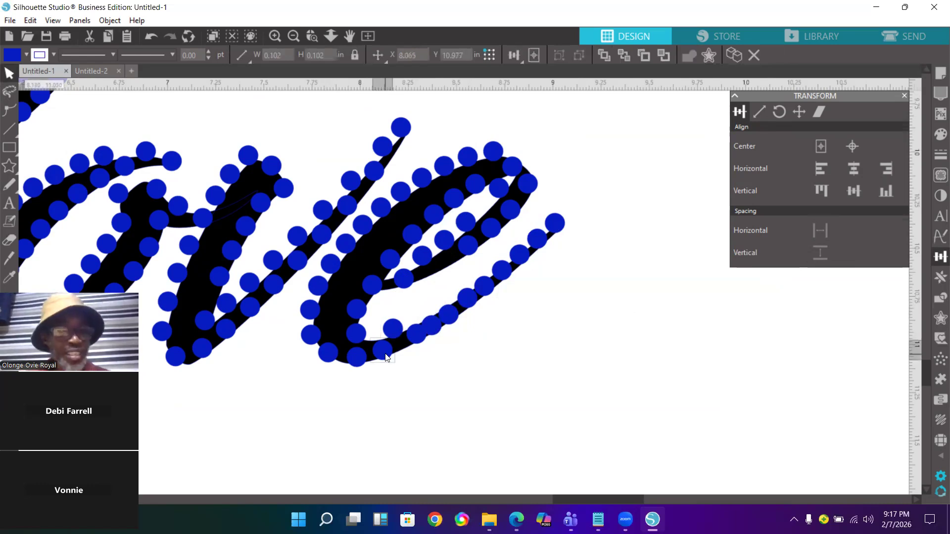
{"action": "left_click", "coordinate": [419, 336], "text": "shift"}
{"action": "left_click", "coordinate": [432, 328], "text": "shift"}
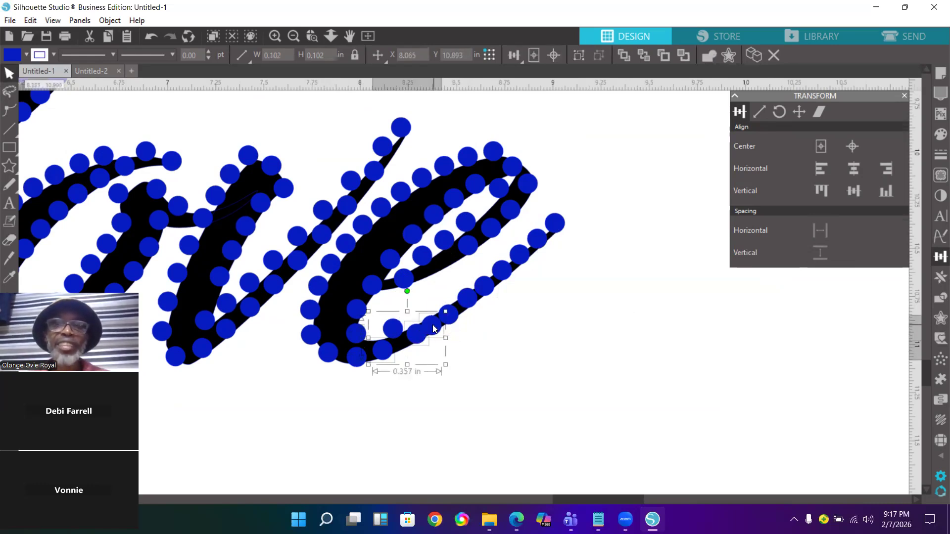
{"action": "left_click", "coordinate": [450, 316], "text": "shift"}
{"action": "left_click", "coordinate": [469, 304], "text": "shift"}
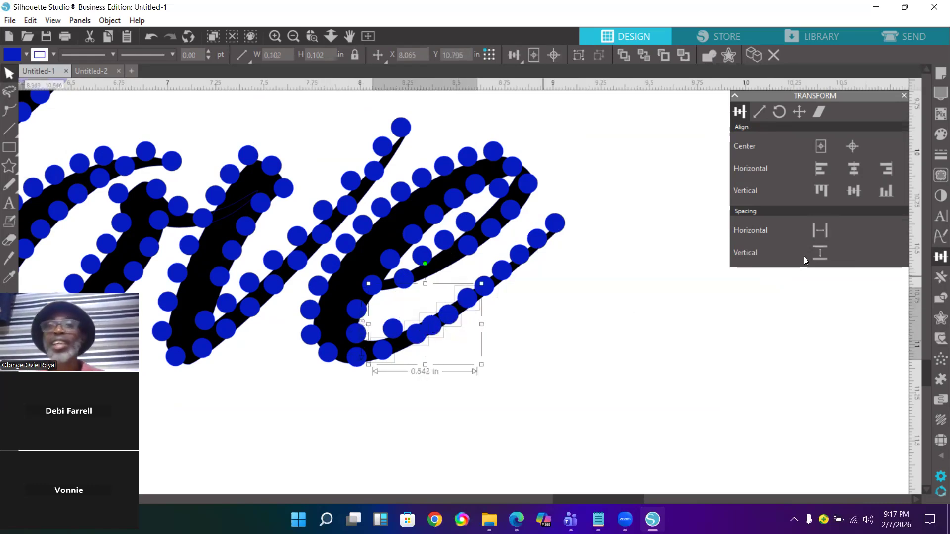
{"action": "left_click", "coordinate": [821, 233]}
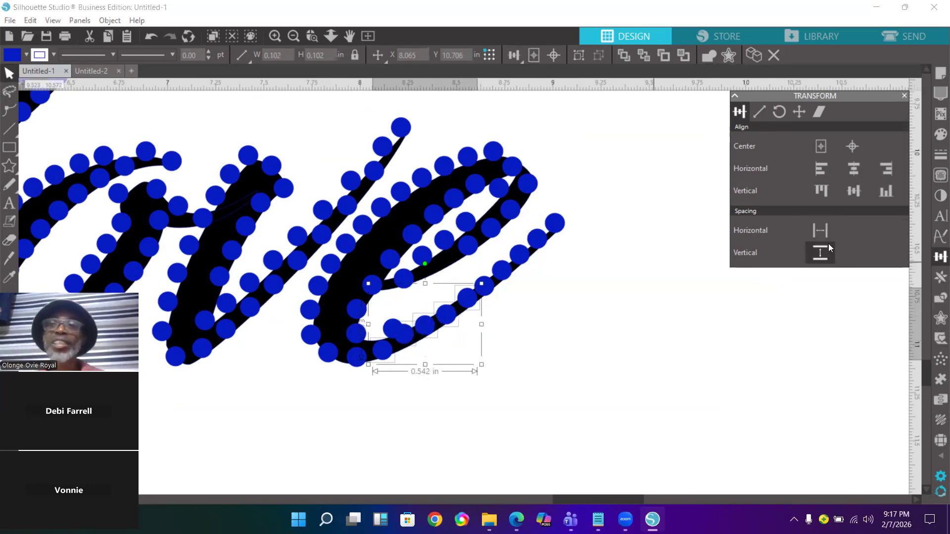
{"action": "left_click", "coordinate": [821, 252]}
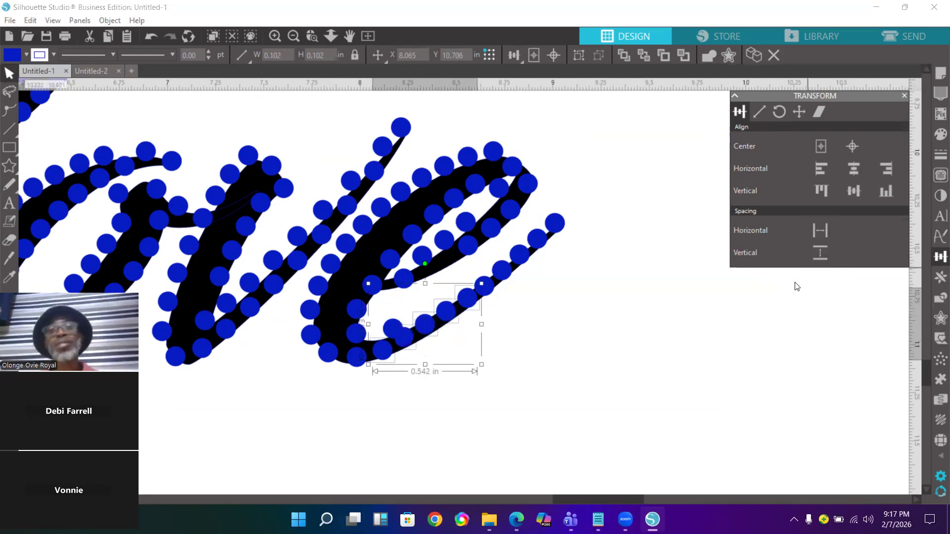
{"action": "left_click", "coordinate": [703, 315]}
{"action": "left_click", "coordinate": [396, 326]}
{"action": "left_click_drag", "start_coordinate": [395, 326], "coordinate": [750, 320]}
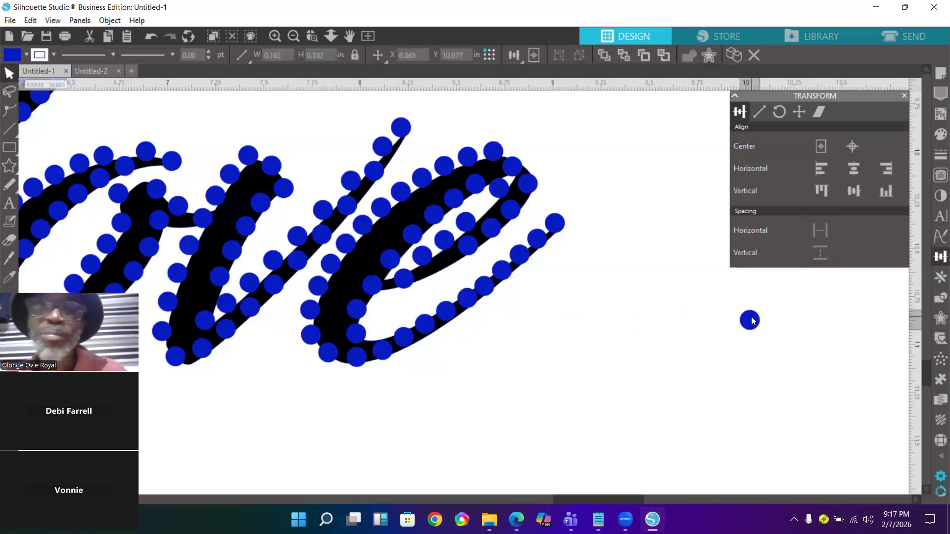
Space seven stones along the e's tail, up to the third from its tip, evenly in the horizontal direction.
{"action": "left_click", "coordinate": [425, 330], "text": "shift"}
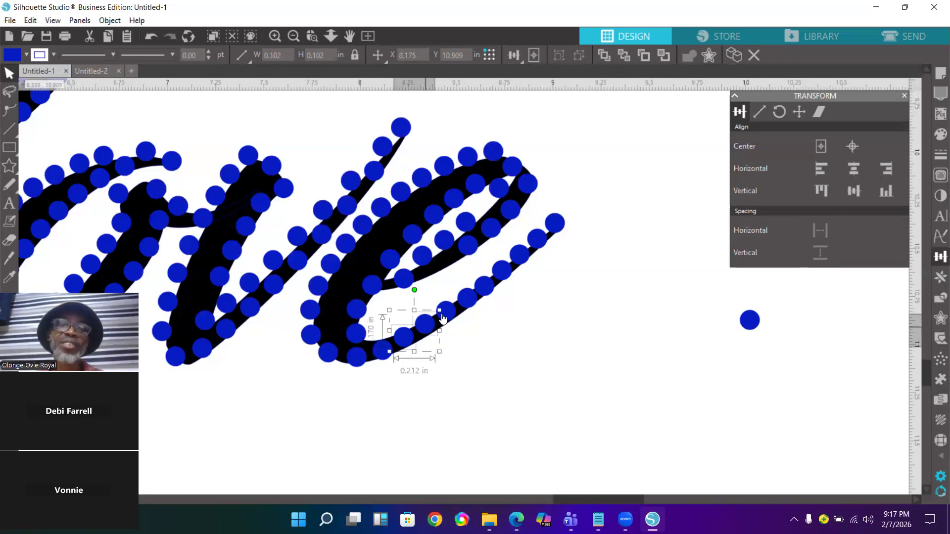
{"action": "left_click", "coordinate": [446, 311], "text": "shift"}
{"action": "left_click", "coordinate": [468, 297], "text": "shift"}
{"action": "left_click", "coordinate": [484, 286], "text": "shift"}
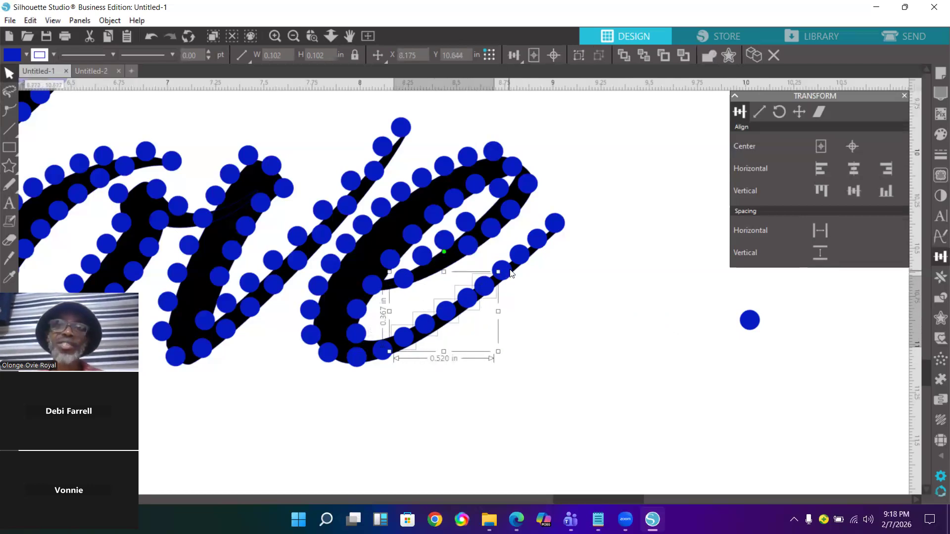
{"action": "left_click", "coordinate": [502, 271], "text": "shift"}
{"action": "left_click", "coordinate": [537, 239], "text": "shift"}
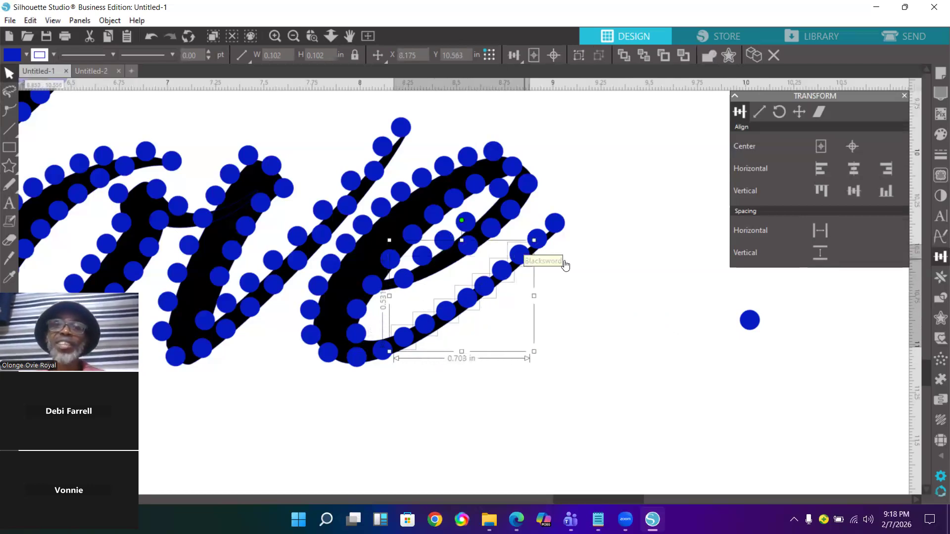
{"action": "left_click", "coordinate": [825, 232]}
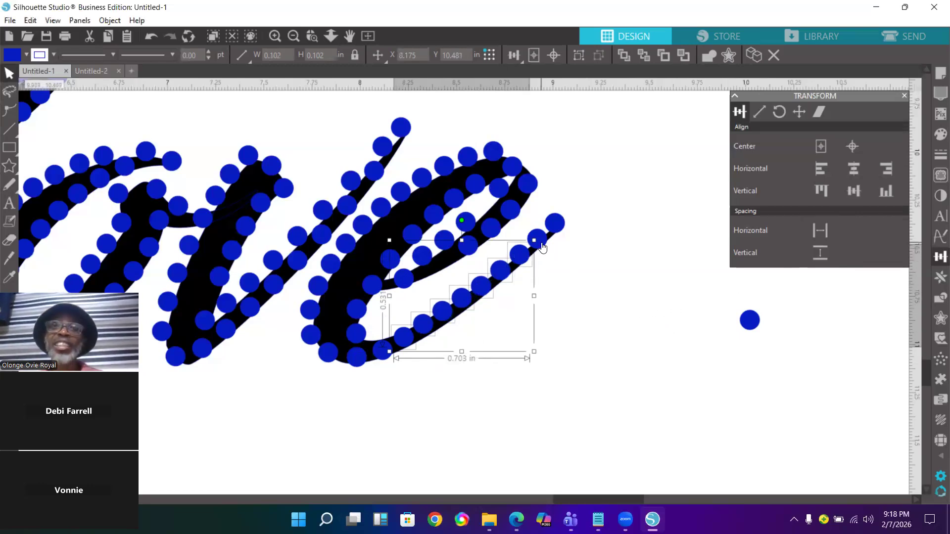
Try to space the e's tail stones evenly horizontally all the way out to the stone at the tip.
{"action": "left_click", "coordinate": [555, 223], "text": "shift"}
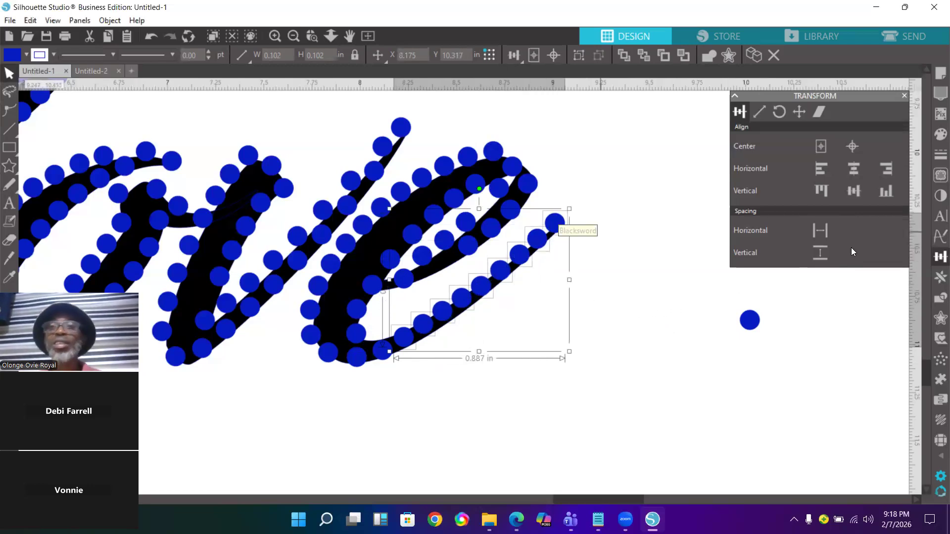
{"action": "left_click", "coordinate": [828, 231]}
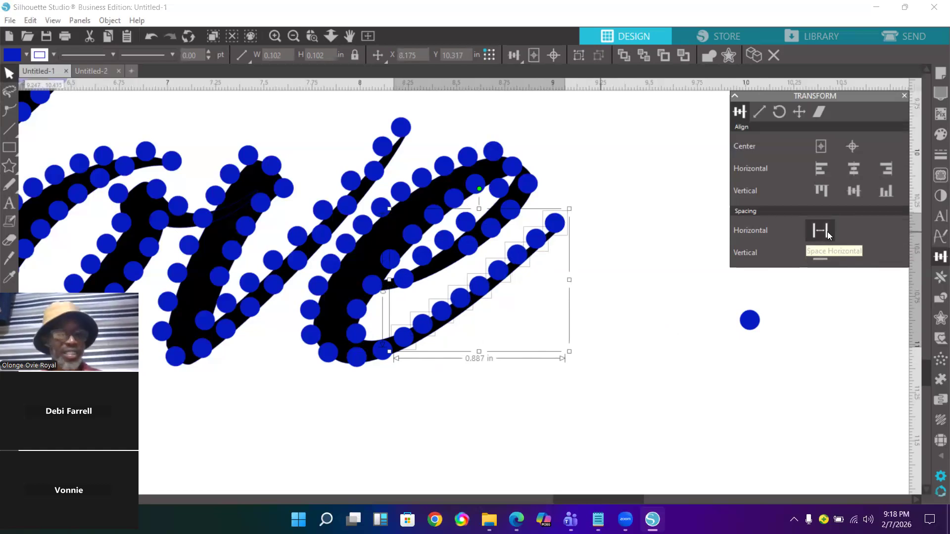
{"action": "left_click", "coordinate": [630, 320]}
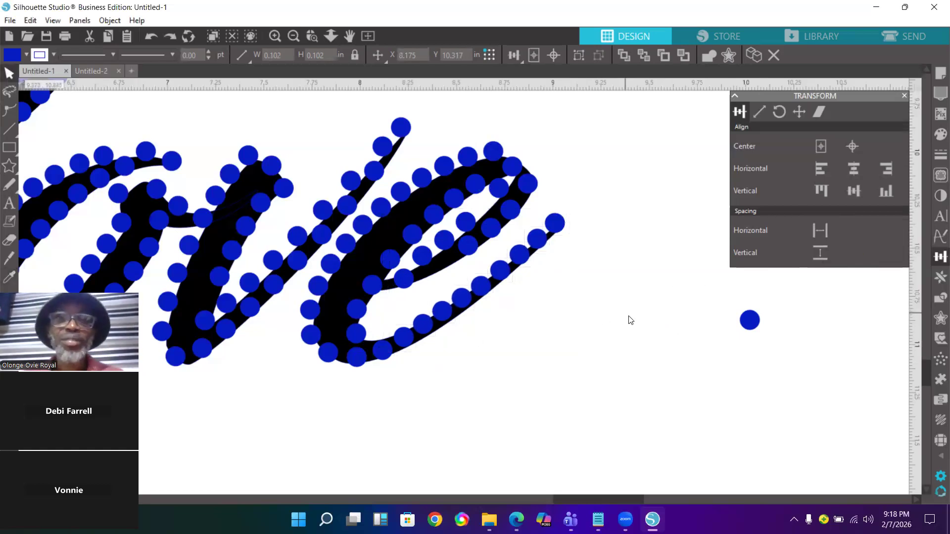
{"action": "left_click", "coordinate": [493, 396]}
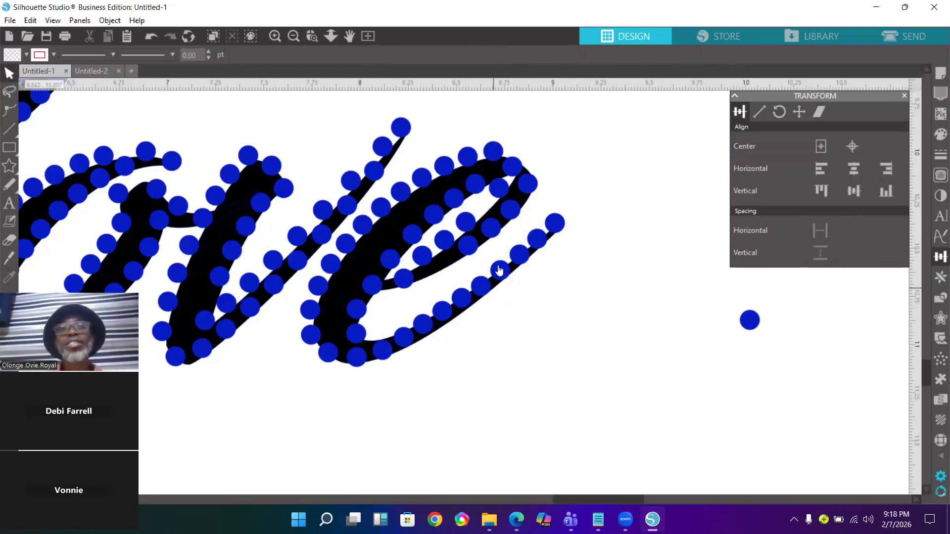
Shift the stone at the e's upper curve outward and move two stones inside the loop onto the thin black stroke.
{"action": "left_click_drag", "start_coordinate": [520, 158], "coordinate": [522, 155]}
{"action": "left_click", "coordinate": [525, 179]}
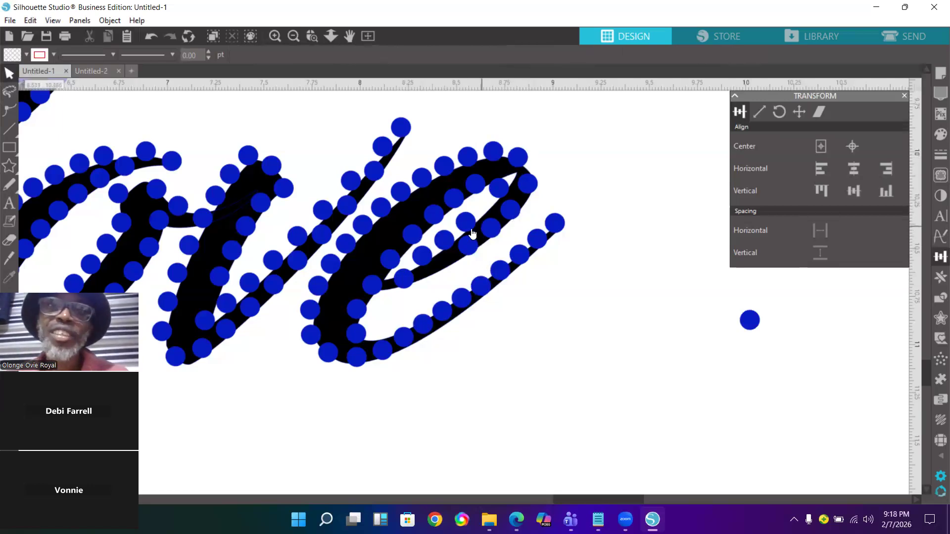
{"action": "left_click_drag", "start_coordinate": [451, 253], "coordinate": [431, 275]}
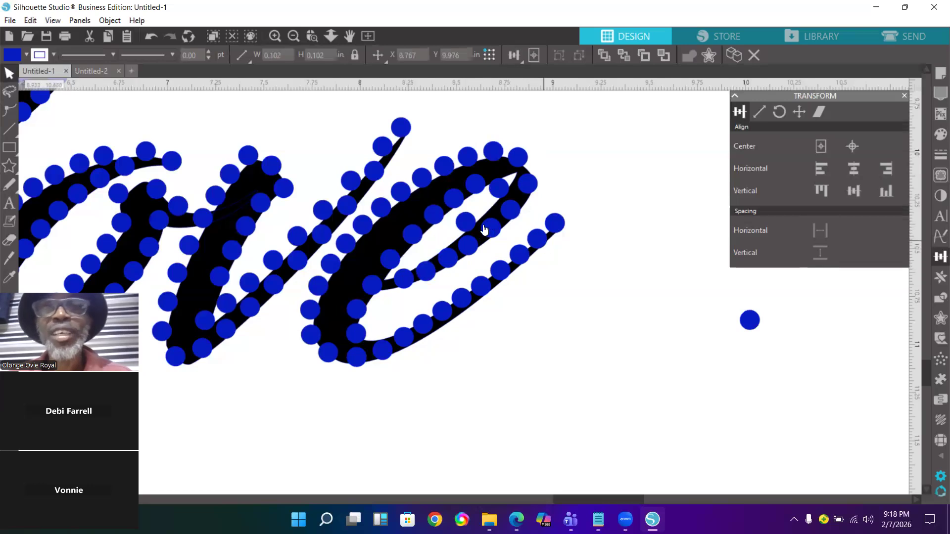
Move the extra stone inside the e's loop to the blank area and nudge the stones at the loop's upper end into even positions.
{"action": "left_click_drag", "start_coordinate": [465, 221], "coordinate": [760, 308]}
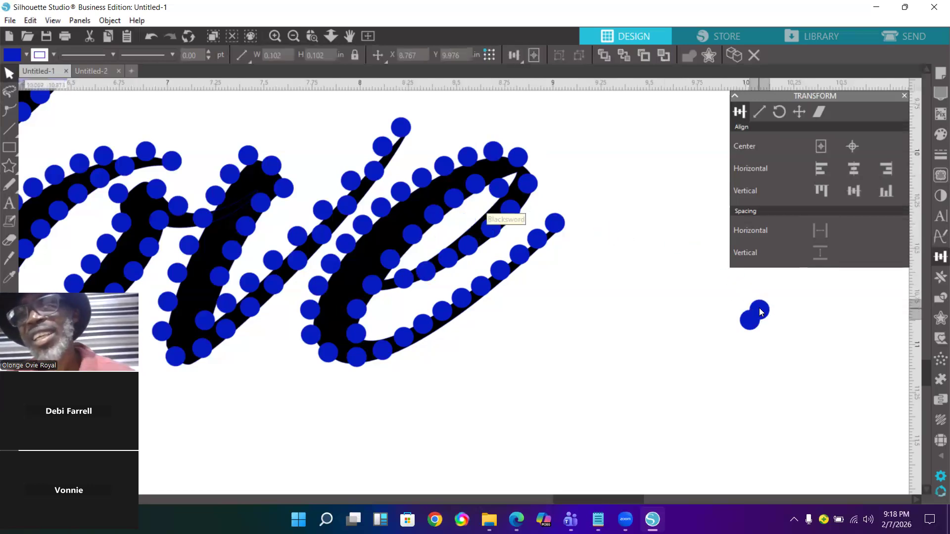
{"action": "left_click_drag", "start_coordinate": [499, 183], "coordinate": [500, 174]}
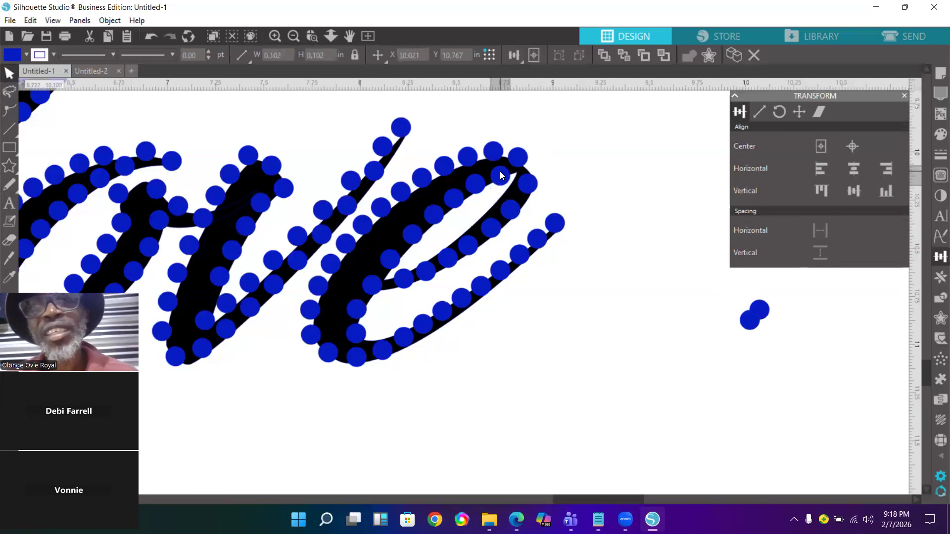
{"action": "left_click", "coordinate": [541, 200]}
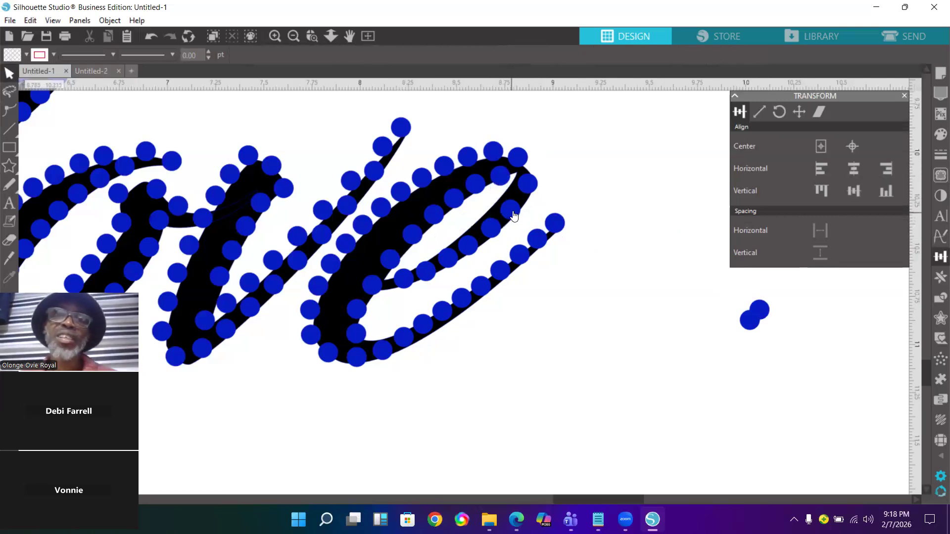
{"action": "left_click", "coordinate": [528, 184]}
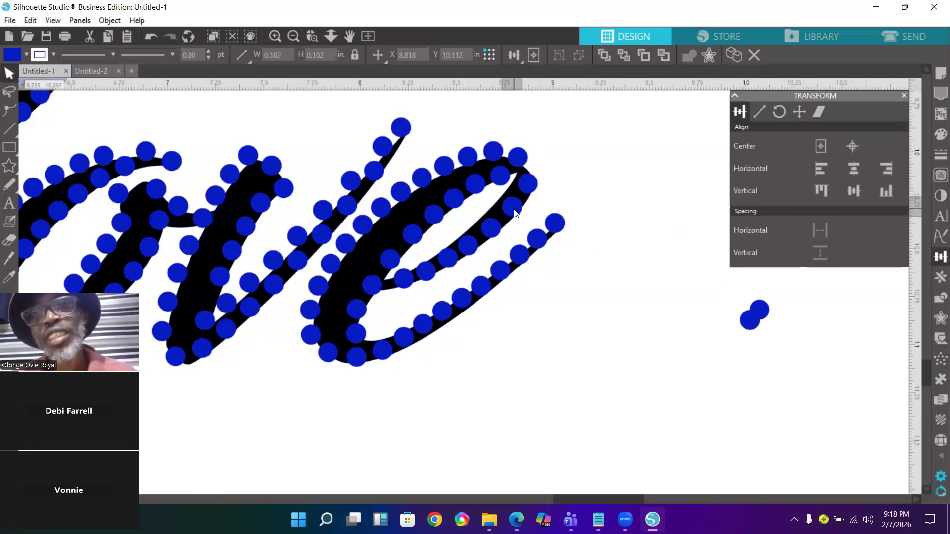
{"action": "left_click_drag", "start_coordinate": [515, 209], "coordinate": [517, 208]}
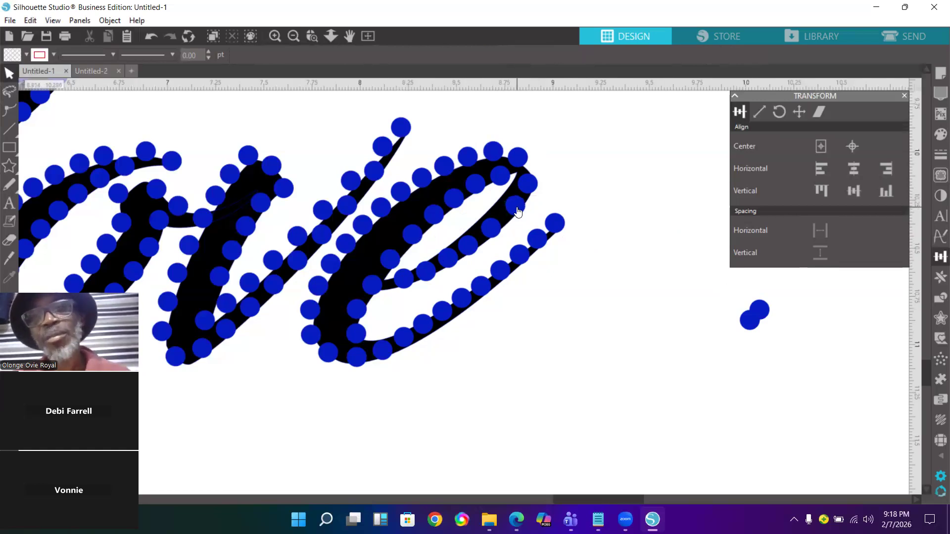
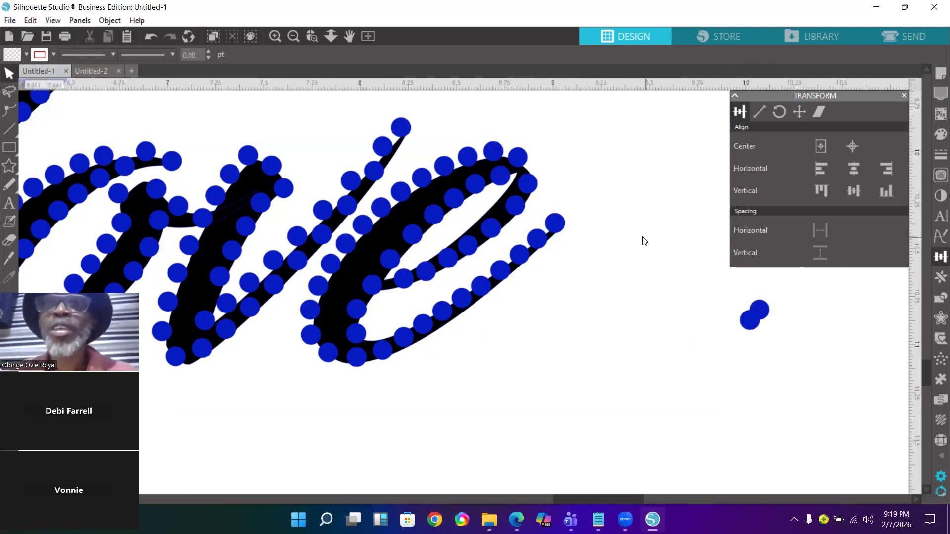
Space the stones along the lower stroke of the e's loop evenly in the horizontal direction.
{"action": "left_click", "coordinate": [403, 282]}
{"action": "left_click_drag", "start_coordinate": [404, 285], "coordinate": [437, 277]}
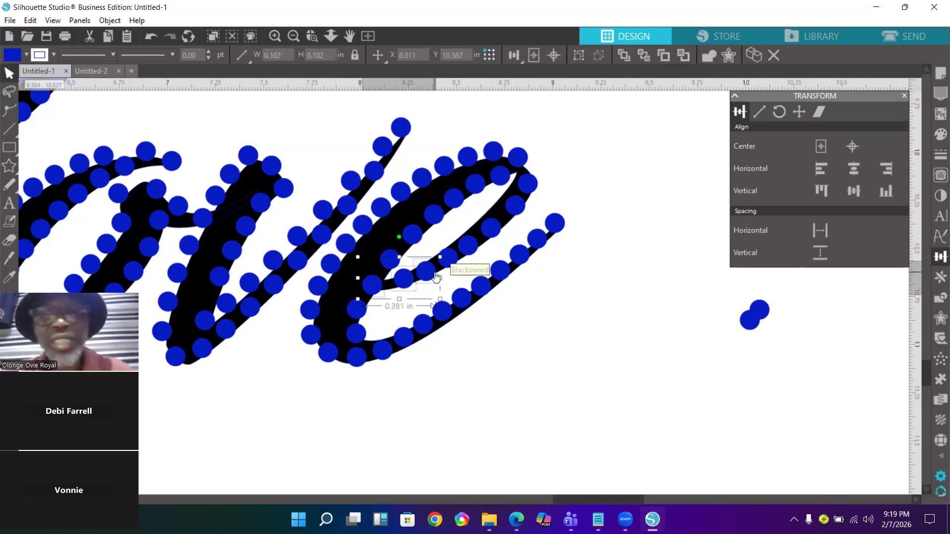
{"action": "left_click_drag", "start_coordinate": [436, 277], "coordinate": [522, 210]}
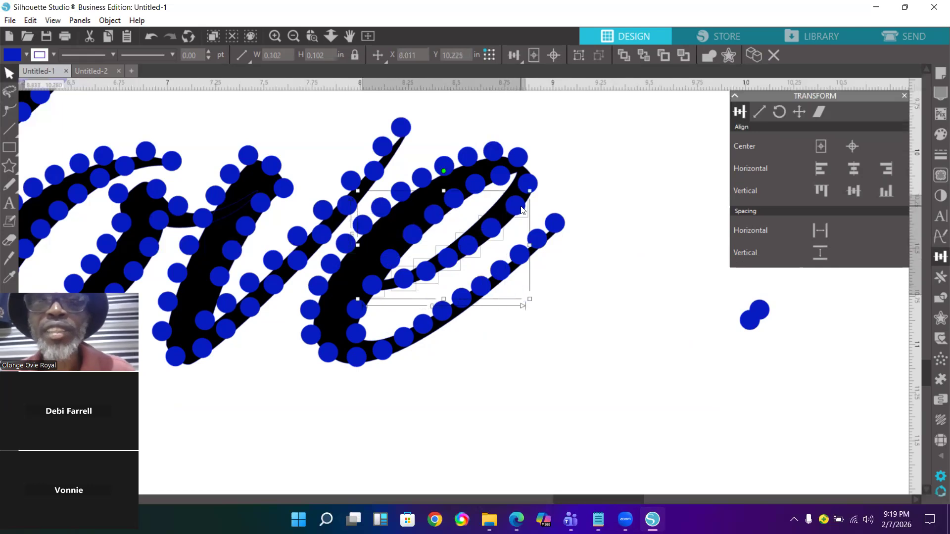
{"action": "left_click", "coordinate": [822, 230]}
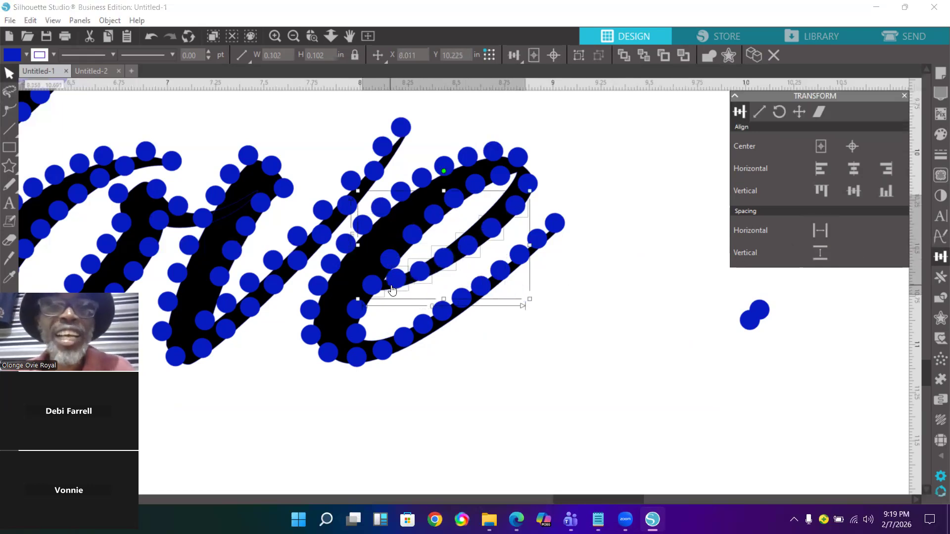
{"action": "left_click", "coordinate": [558, 195]}
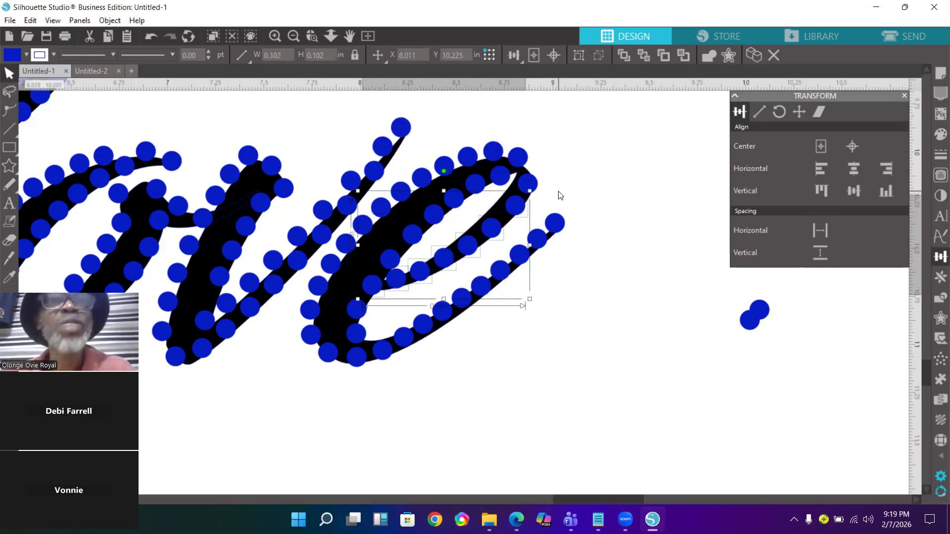
Reposition the five stones along the lower stroke of the e's loop one by one, closing the gaps toward its upper end.
{"action": "left_click", "coordinate": [312, 36]}
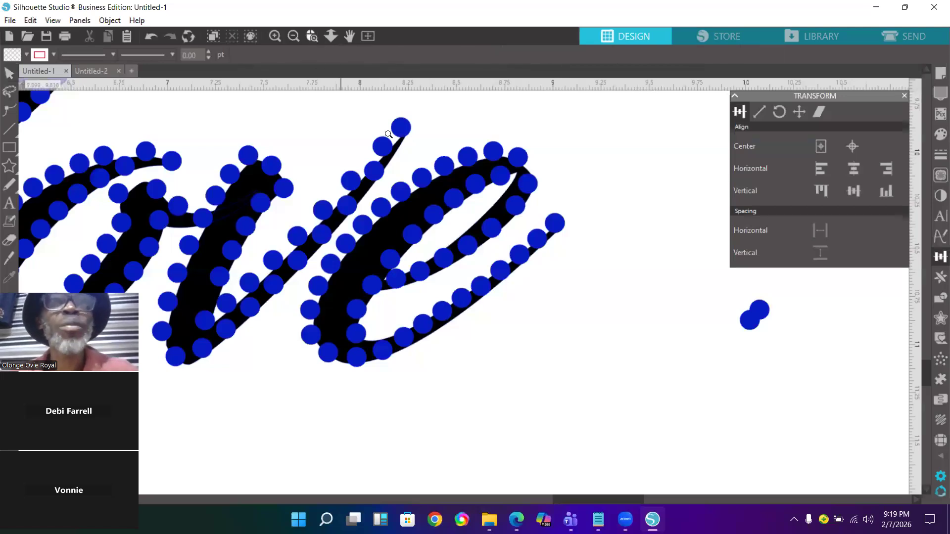
{"action": "left_click_drag", "start_coordinate": [323, 115], "coordinate": [628, 355]}
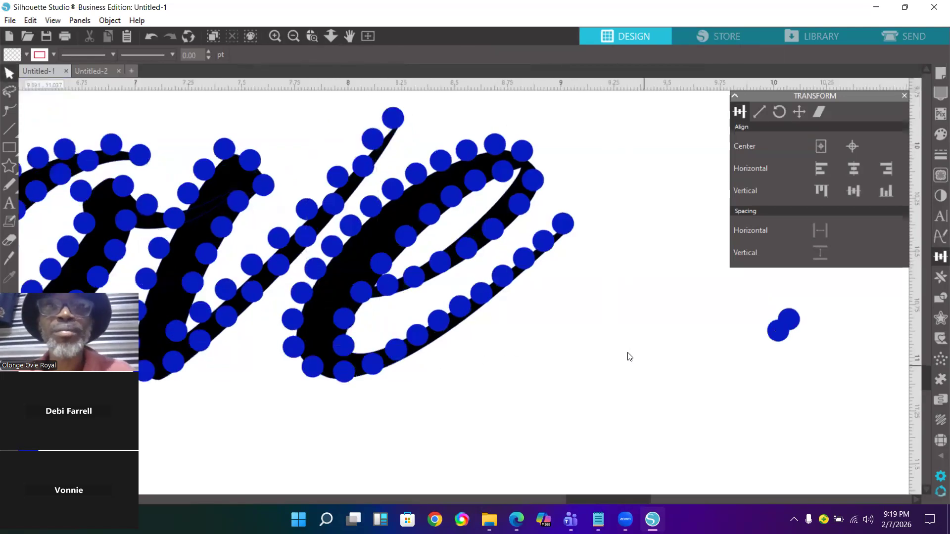
{"action": "left_click_drag", "start_coordinate": [490, 275], "coordinate": [522, 258]}
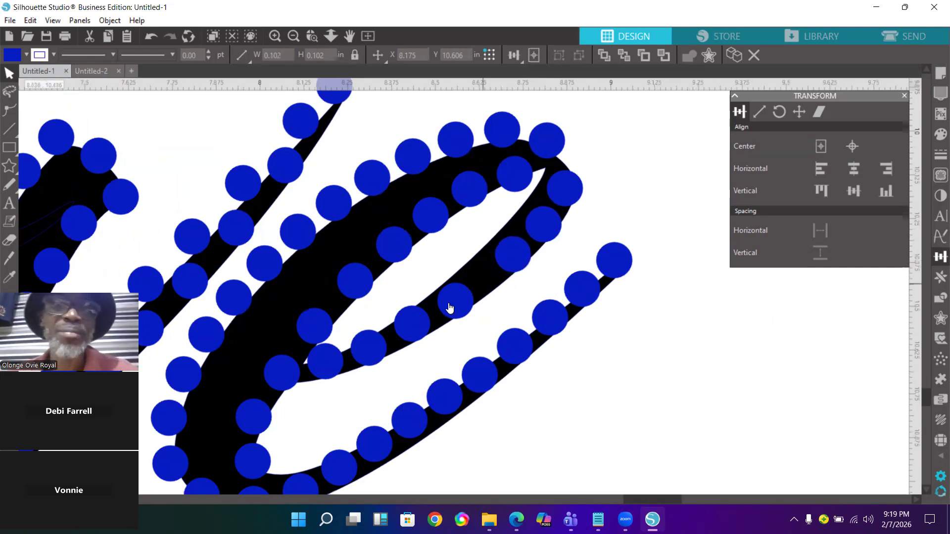
{"action": "left_click_drag", "start_coordinate": [455, 308], "coordinate": [474, 286]}
{"action": "left_click_drag", "start_coordinate": [412, 323], "coordinate": [445, 309]}
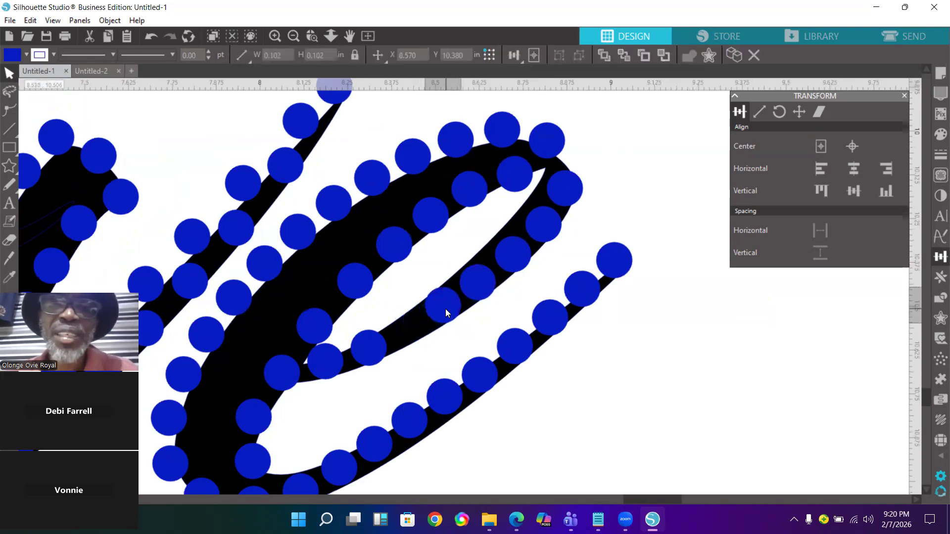
{"action": "left_click_drag", "start_coordinate": [369, 353], "coordinate": [401, 330]}
{"action": "left_click_drag", "start_coordinate": [361, 364], "coordinate": [369, 353]}
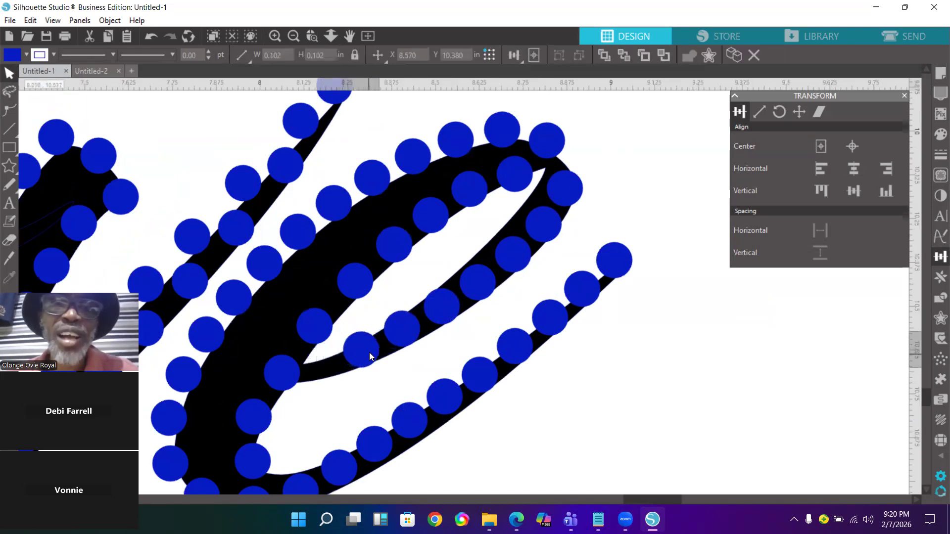
{"action": "key", "text": "Escape"}
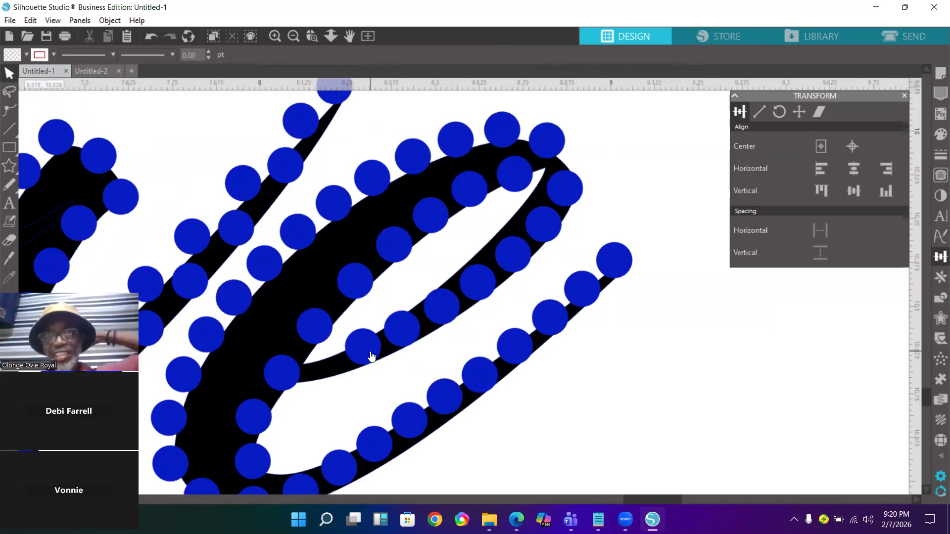
Place a copy of the lowest repositioned stone in the gap where the e's loop stroke meets the stem, and nudge it onto the stroke.
{"action": "left_click", "coordinate": [372, 355]}
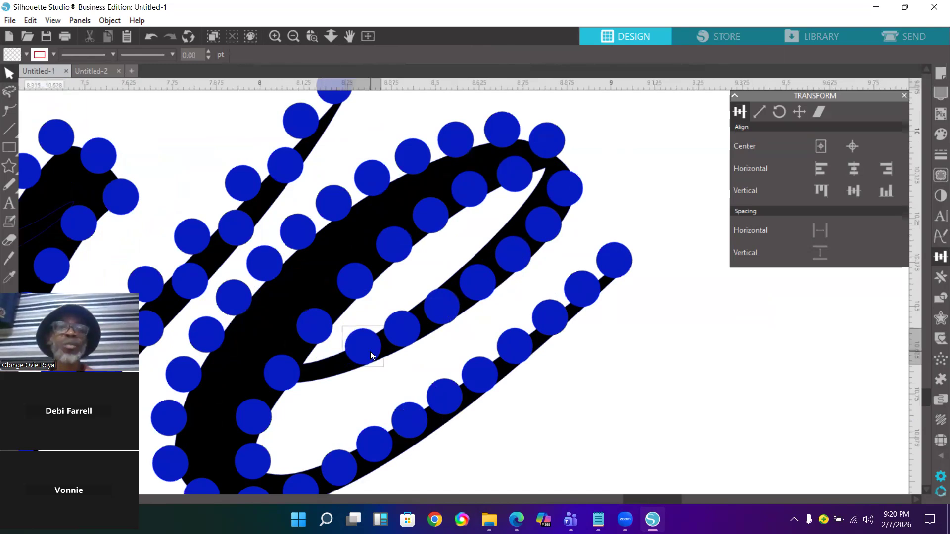
{"action": "key", "text": "i"}
{"action": "mouse_move", "coordinate": [372, 352]}
{"action": "left_mouse_down"}
{"action": "mouse_move", "coordinate": [384, 352]}
{"action": "mouse_move", "coordinate": [329, 364]}
{"action": "left_mouse_up"}
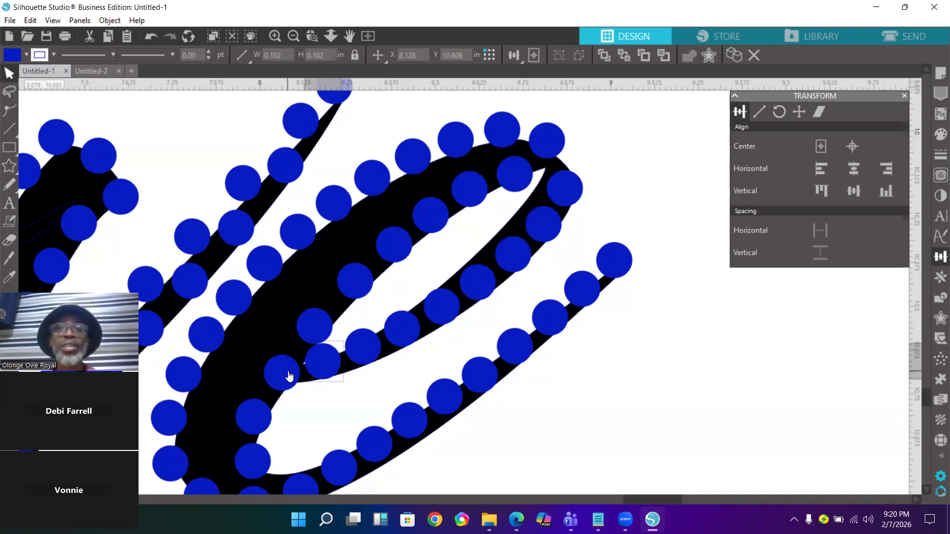
{"action": "left_click_drag", "start_coordinate": [332, 369], "coordinate": [337, 370]}
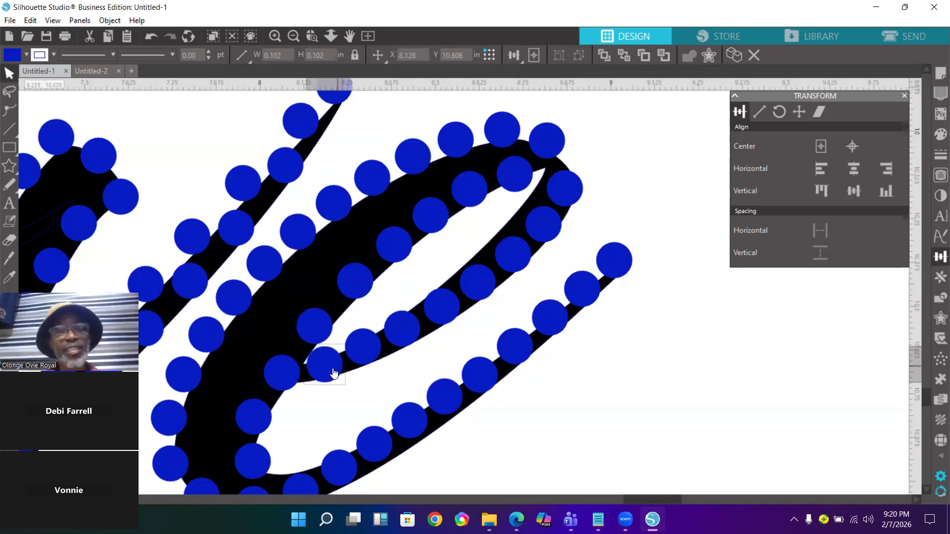
Select the four lowest stones along the lower stroke of the e's loop and space them evenly in the horizontal direction.
{"action": "left_click", "coordinate": [357, 360], "text": "shift"}
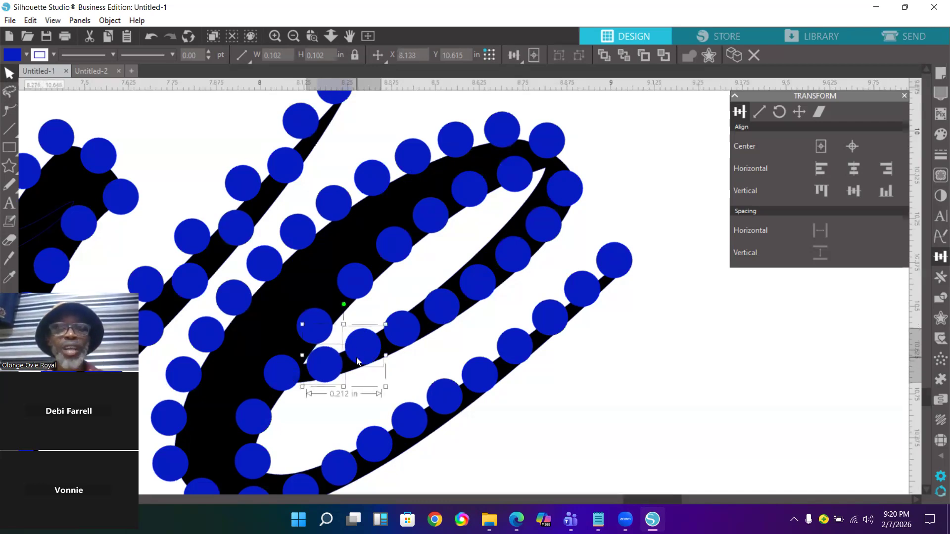
{"action": "left_click", "coordinate": [395, 340], "text": "shift"}
{"action": "left_click", "coordinate": [443, 311], "text": "shift"}
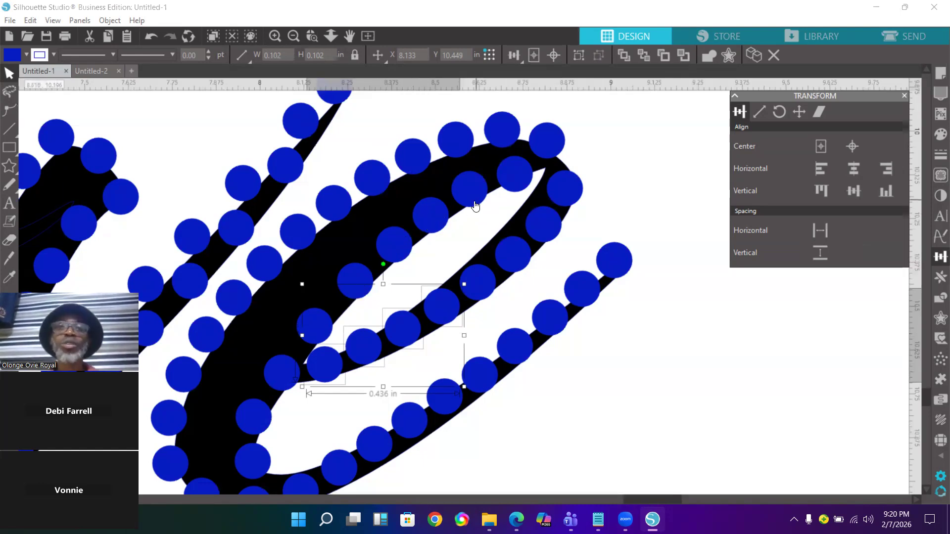
Shift the five stones along the inner edge of the e's thick stroke up one by one, closing the gaps toward its upper end.
{"action": "left_click_drag", "start_coordinate": [474, 200], "coordinate": [477, 196]}
{"action": "left_click_drag", "start_coordinate": [438, 225], "coordinate": [438, 211]}
{"action": "left_click_drag", "start_coordinate": [405, 249], "coordinate": [405, 235]}
{"action": "left_click", "coordinate": [395, 260]}
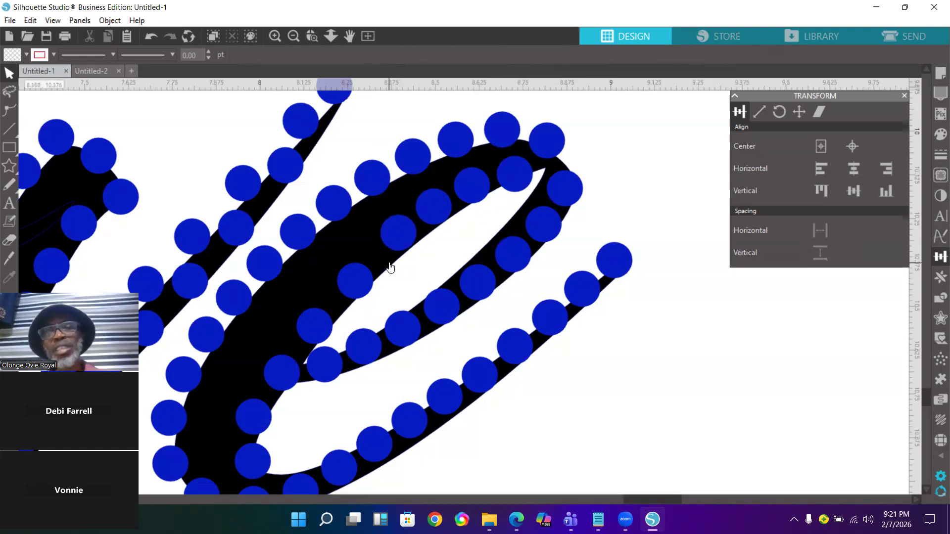
{"action": "left_click_drag", "start_coordinate": [357, 295], "coordinate": [367, 276]}
{"action": "left_click_drag", "start_coordinate": [316, 336], "coordinate": [337, 309]}
Duplicate the lowest shifted stone and place the copy in the gap on the inner edge above the e's loop junction.
{"action": "key", "text": "i"}
{"action": "key", "text": "v"}
{"action": "left_click_drag", "start_coordinate": [336, 305], "coordinate": [352, 308]}
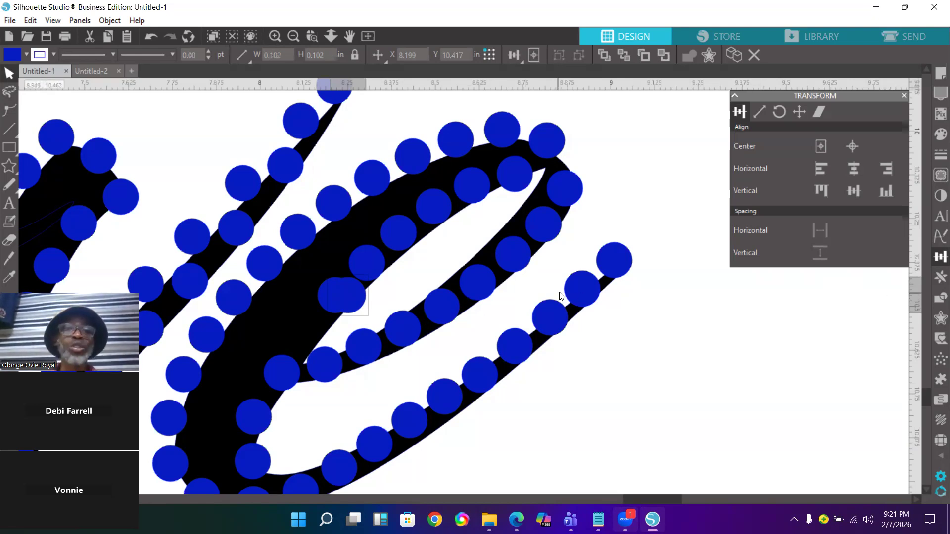
{"action": "left_click_drag", "start_coordinate": [364, 297], "coordinate": [317, 329]}
Nudge the three stones along the inner edge of the e's stem below the loop junction up into even positions.
{"action": "left_click", "coordinate": [286, 378]}
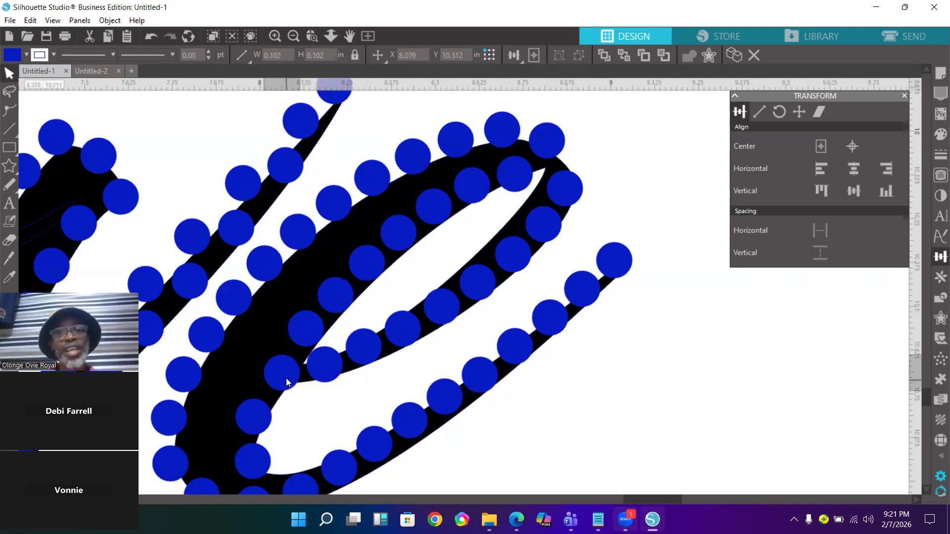
{"action": "left_click_drag", "start_coordinate": [287, 379], "coordinate": [286, 378]}
{"action": "left_click", "coordinate": [325, 423]}
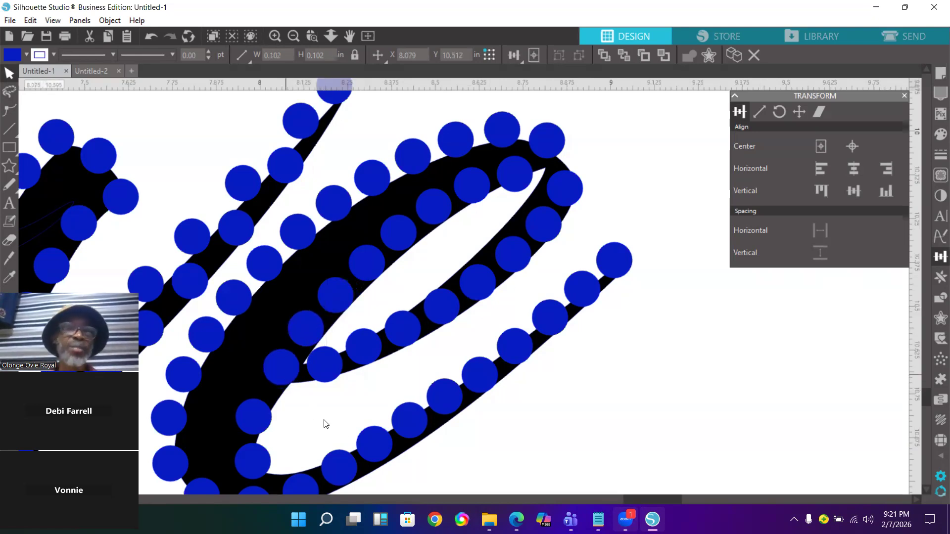
{"action": "scroll", "coordinate": [344, 424], "scroll_direction": "down", "scroll_amount": 1}
{"action": "left_click", "coordinate": [262, 383]}
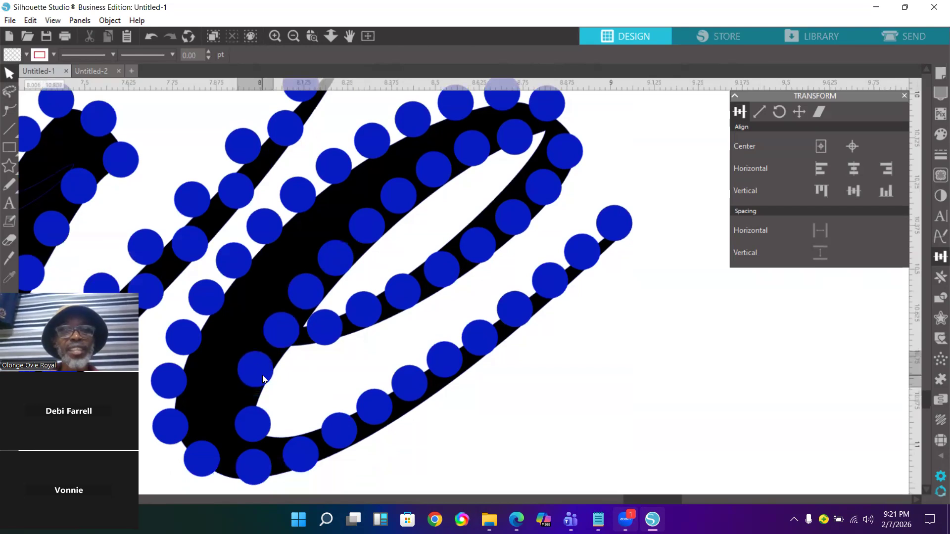
{"action": "left_click_drag", "start_coordinate": [261, 382], "coordinate": [263, 371]}
{"action": "left_click_drag", "start_coordinate": [266, 430], "coordinate": [251, 421]}
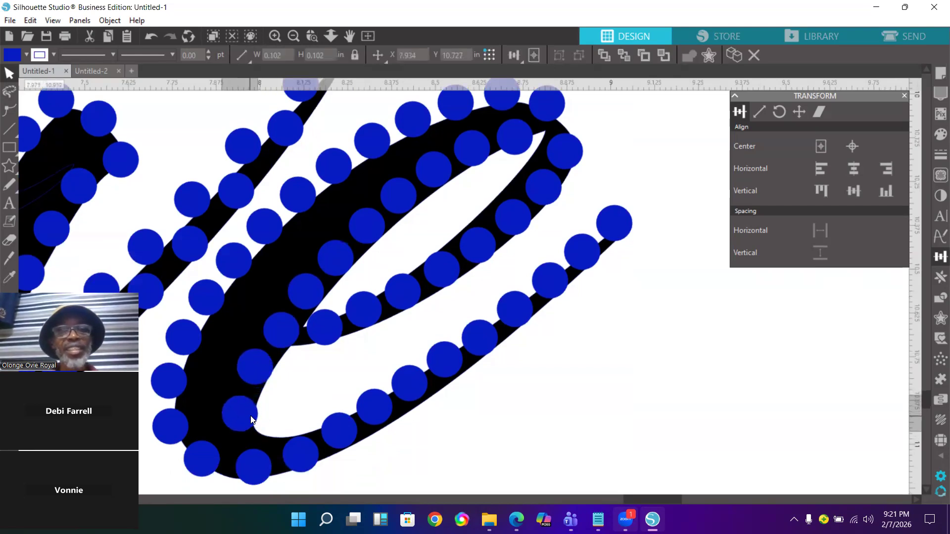
{"action": "left_click", "coordinate": [517, 370]}
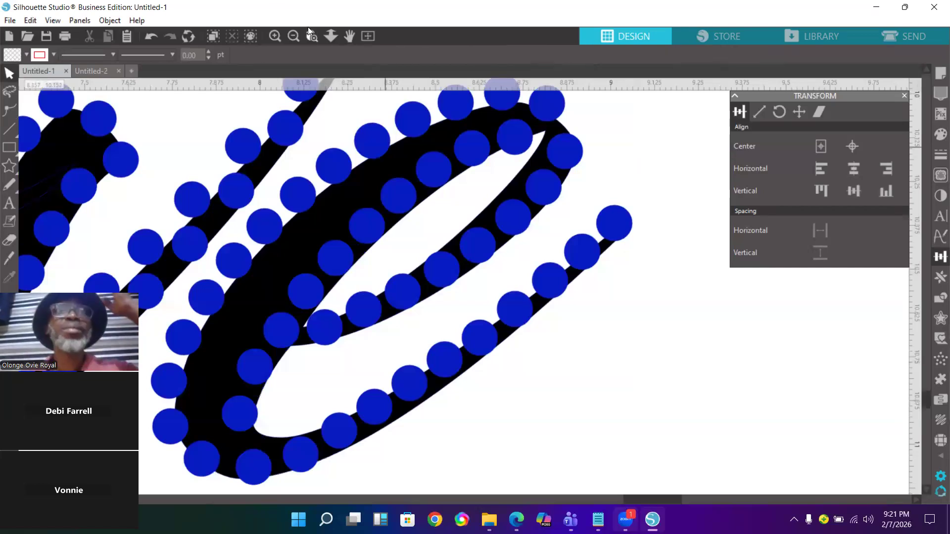
Preview the stones without the lettering by setting the page's media color to black, and restore it to white.
{"action": "left_click", "coordinate": [293, 36]}
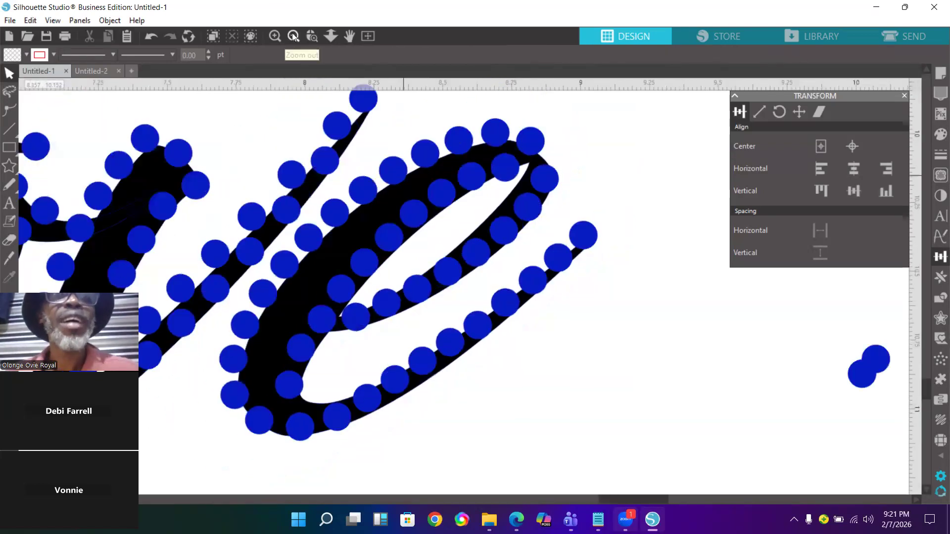
{"action": "left_click", "coordinate": [294, 36]}
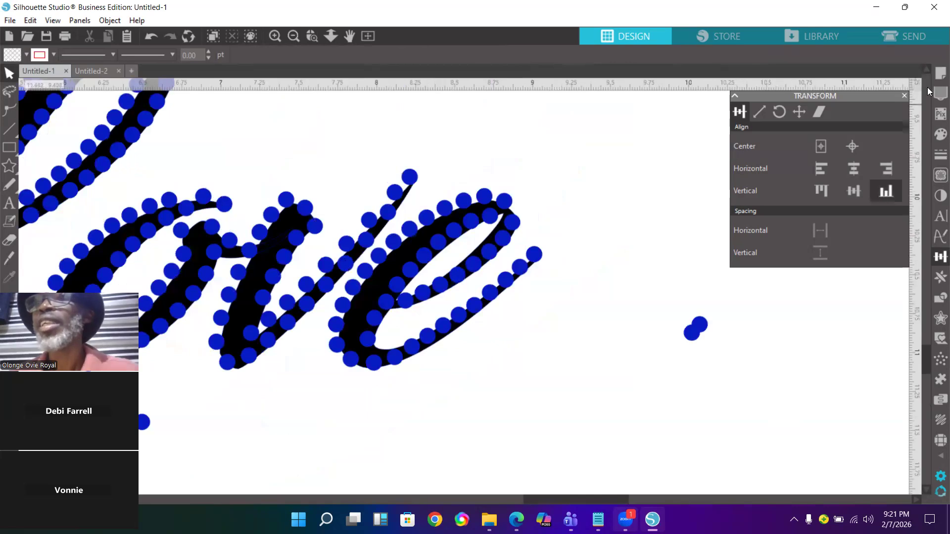
{"action": "left_click", "coordinate": [941, 73]}
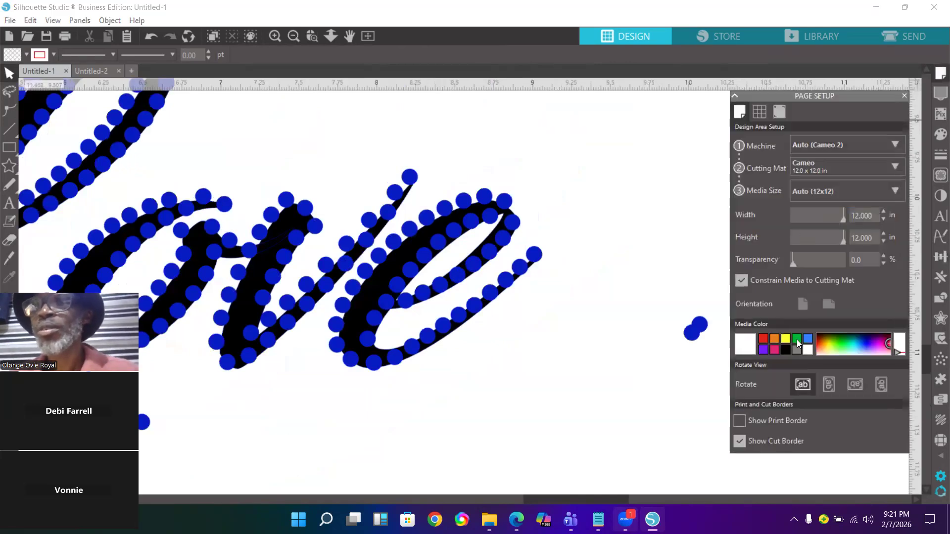
{"action": "left_click", "coordinate": [786, 349]}
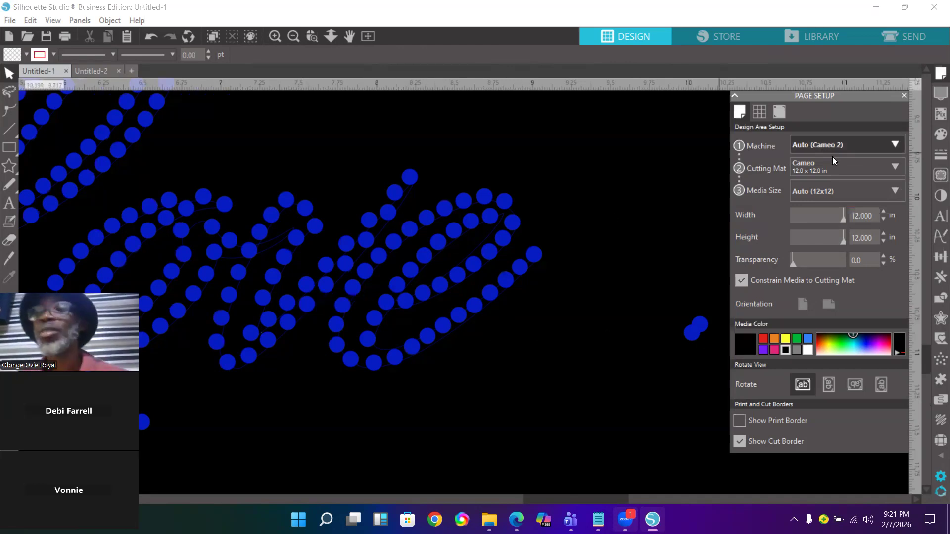
{"action": "left_click", "coordinate": [806, 348]}
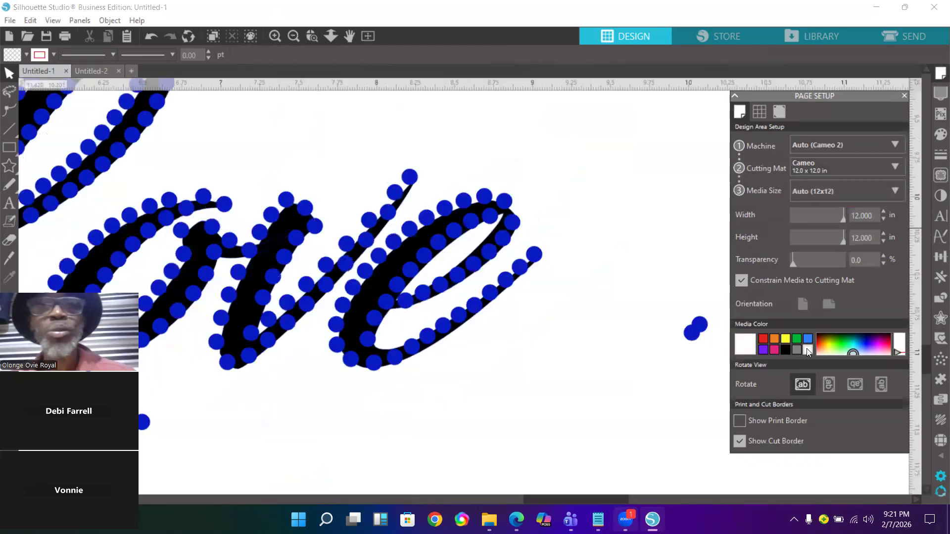
Space the five stones at the upper end of the v's upstroke evenly in both the horizontal and vertical directions.
{"action": "left_click", "coordinate": [312, 37]}
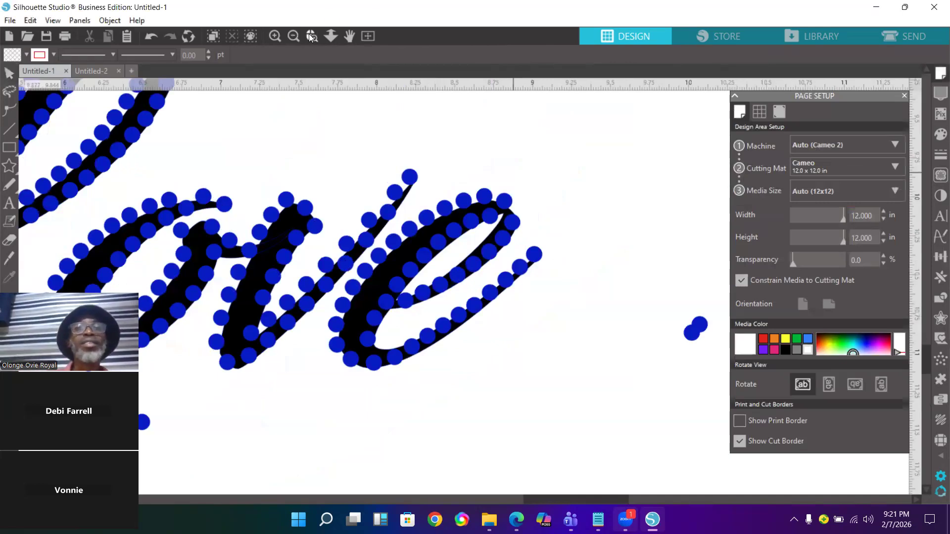
{"action": "left_click_drag", "start_coordinate": [212, 141], "coordinate": [506, 367]}
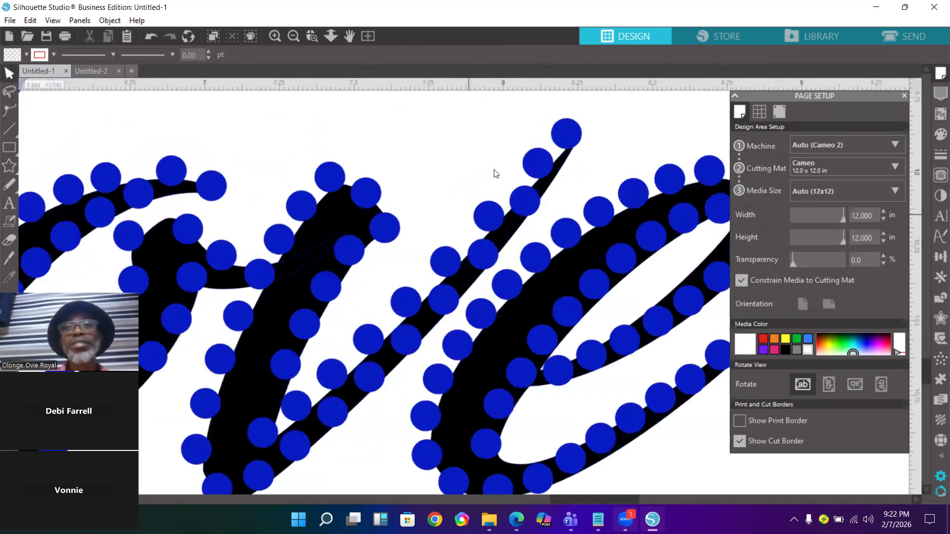
{"action": "left_click", "coordinate": [540, 170]}
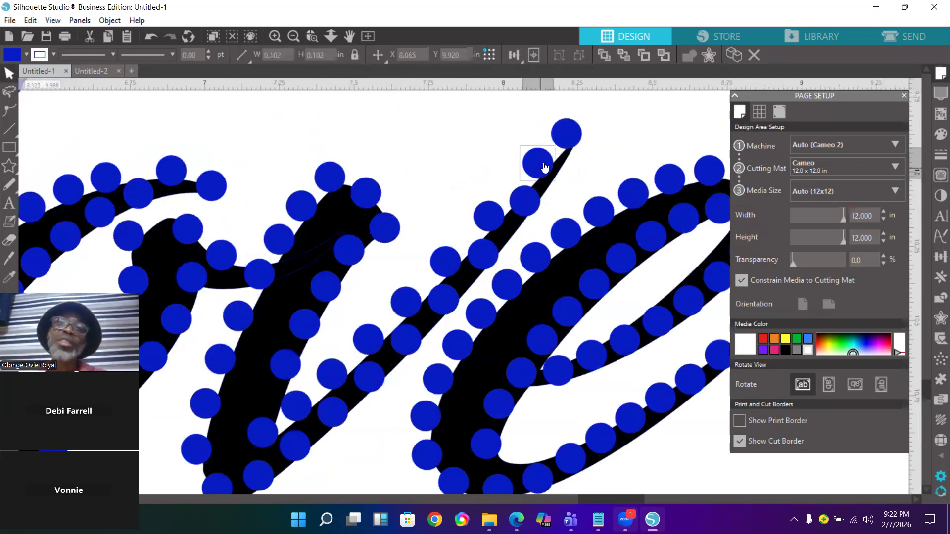
{"action": "left_click", "coordinate": [568, 141], "text": "shift"}
{"action": "left_click", "coordinate": [531, 204], "text": "shift"}
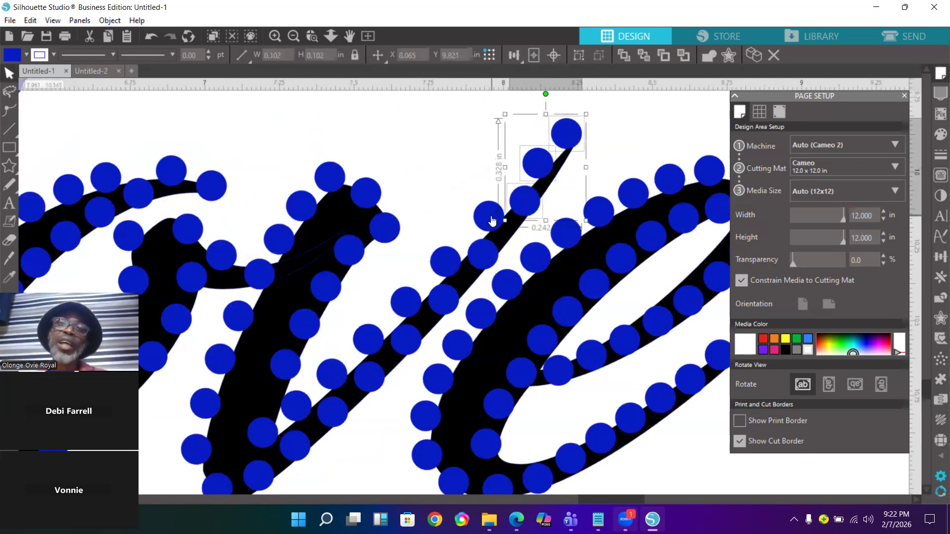
{"action": "left_click", "coordinate": [492, 213], "text": "shift"}
{"action": "left_click", "coordinate": [483, 257], "text": "shift"}
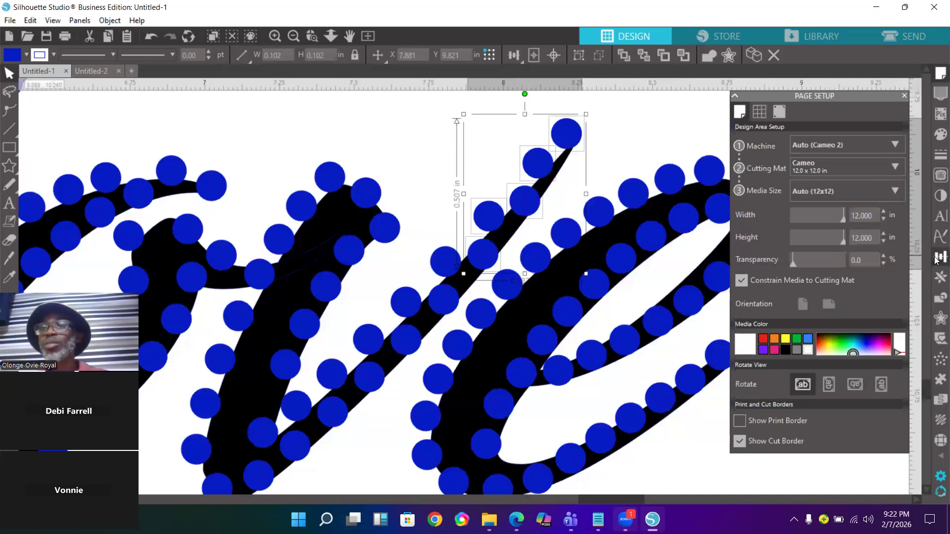
{"action": "left_click", "coordinate": [939, 257]}
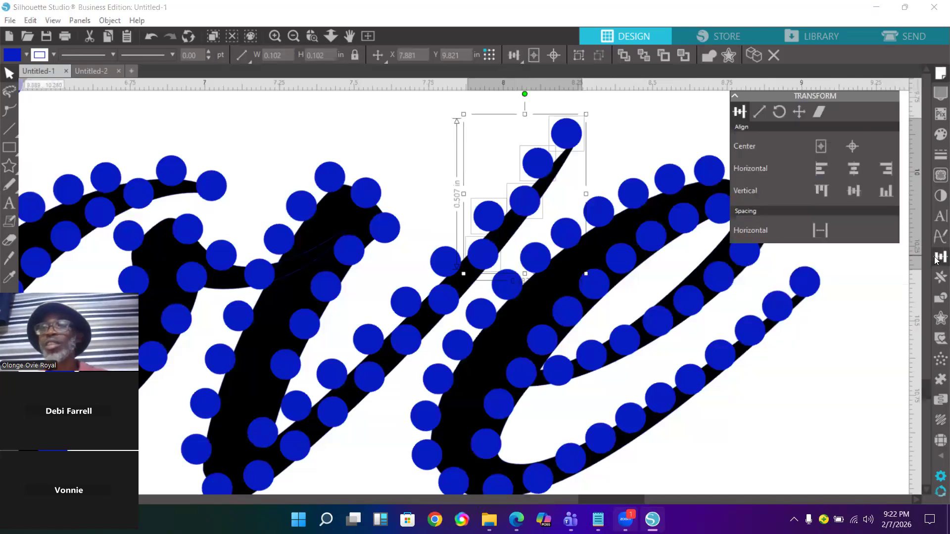
{"action": "left_click", "coordinate": [814, 233]}
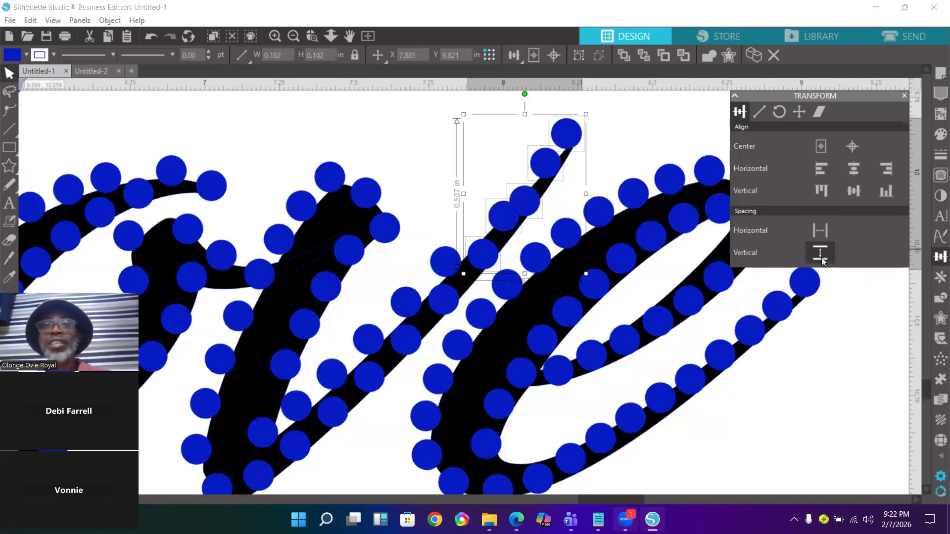
{"action": "left_click", "coordinate": [821, 253]}
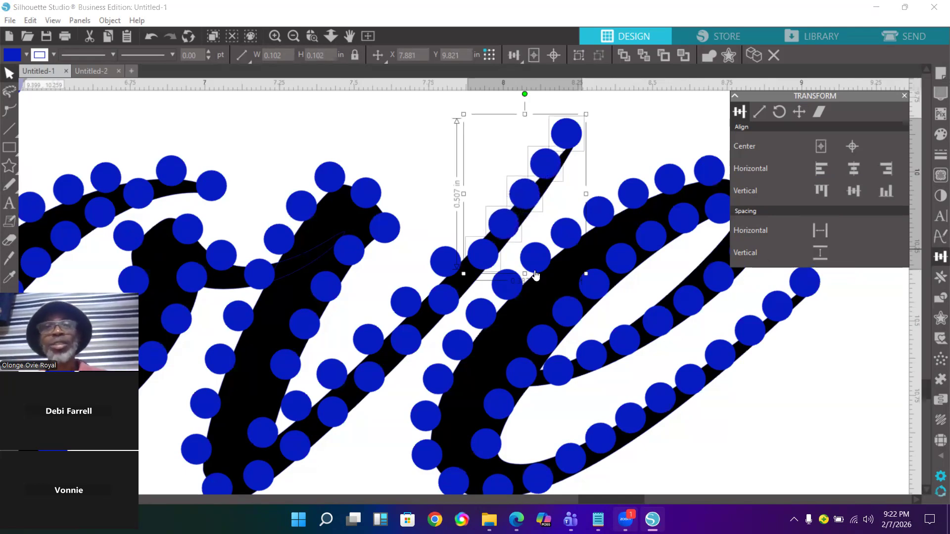
Space the next five stones down the v's upstroke evenly in both directions, and move the two lowest of them onto the stroke.
{"action": "left_click", "coordinate": [444, 268]}
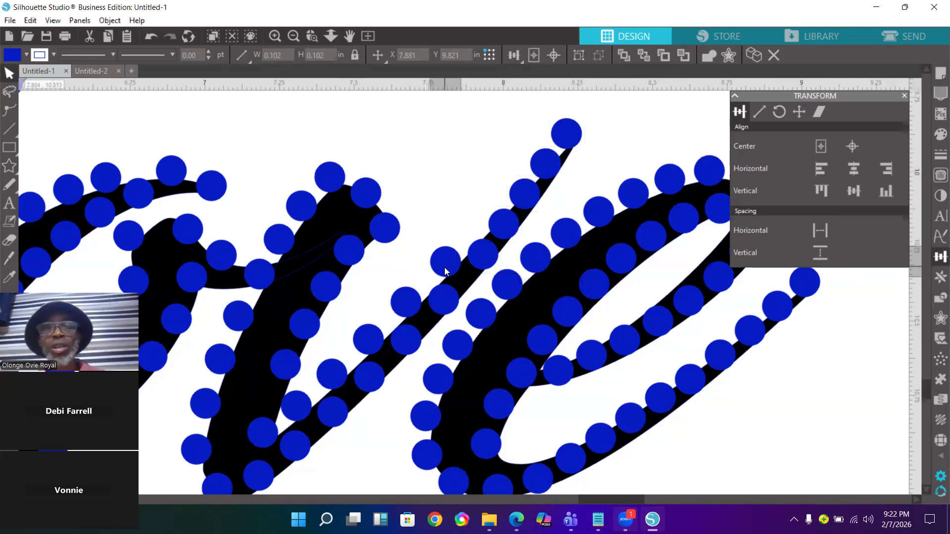
{"action": "left_click", "coordinate": [472, 264], "text": "shift"}
{"action": "left_click", "coordinate": [439, 302], "text": "shift"}
{"action": "left_click", "coordinate": [407, 304], "text": "shift"}
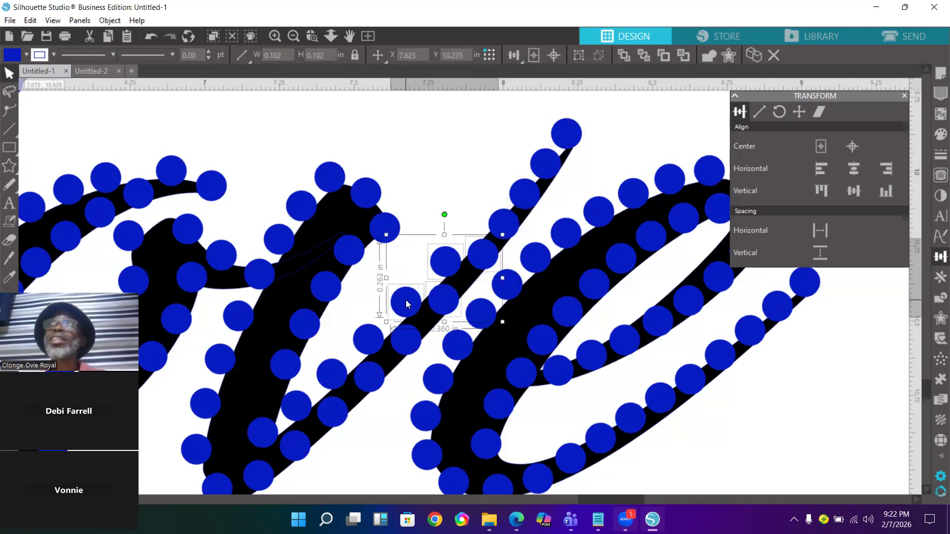
{"action": "left_click", "coordinate": [405, 341], "text": "shift"}
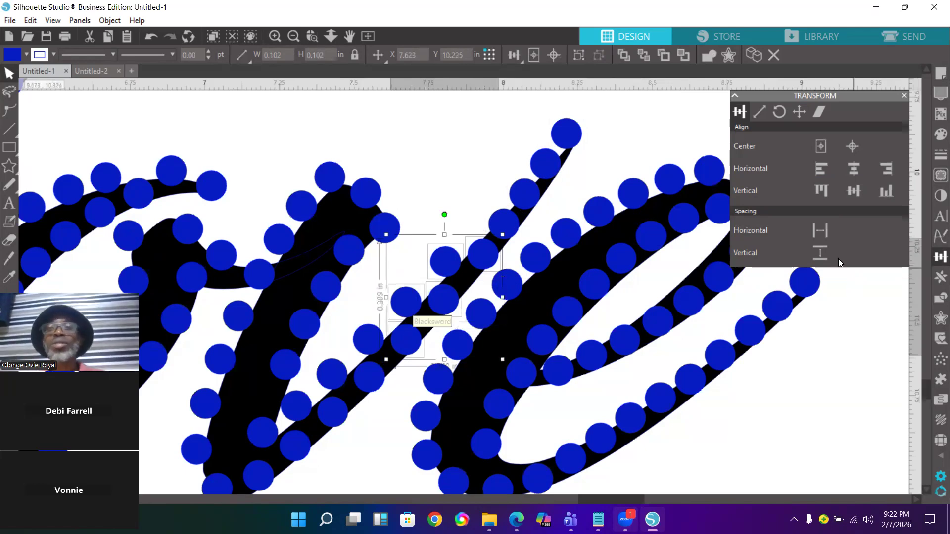
{"action": "left_click", "coordinate": [816, 230]}
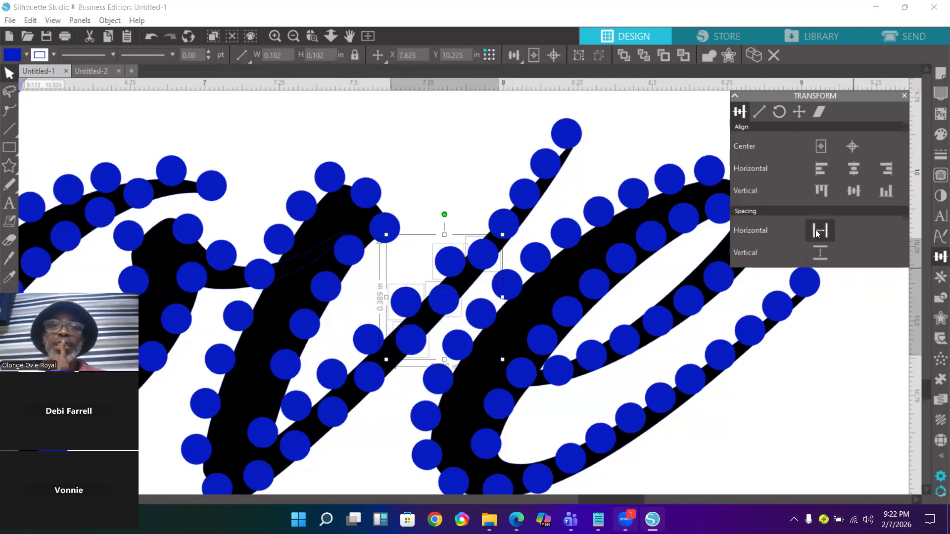
{"action": "left_click", "coordinate": [822, 254]}
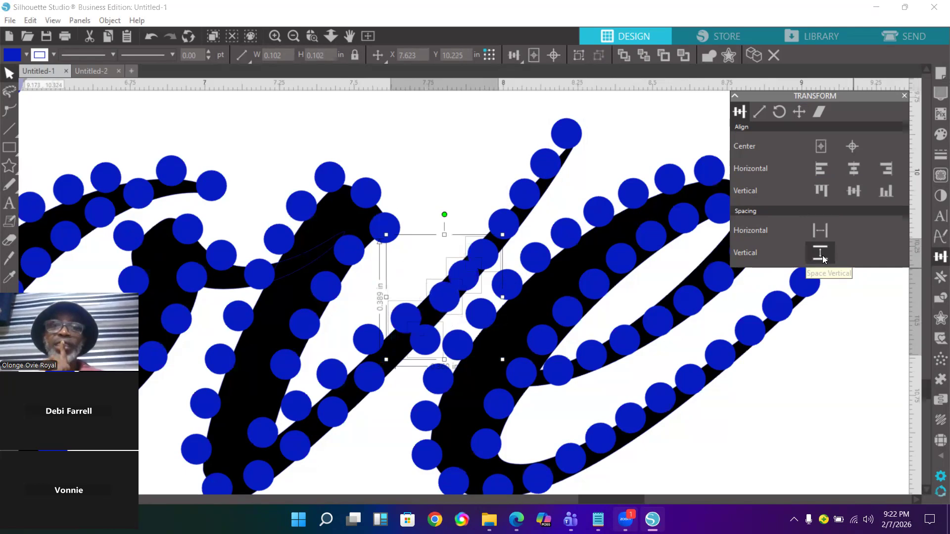
{"action": "left_click", "coordinate": [596, 170]}
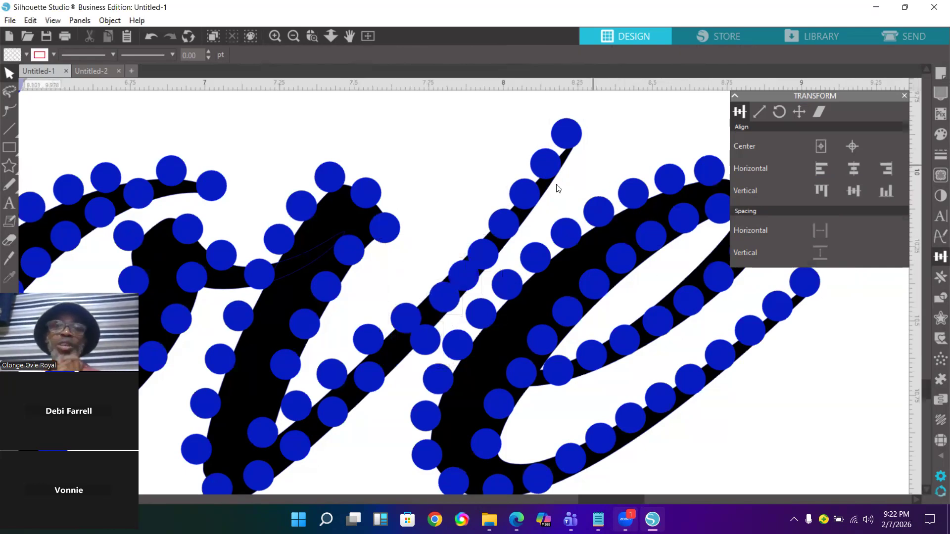
{"action": "mouse_move", "coordinate": [426, 344]}
{"action": "left_mouse_down"}
{"action": "mouse_move", "coordinate": [396, 348]}
{"action": "mouse_move", "coordinate": [417, 326]}
{"action": "mouse_move", "coordinate": [408, 343]}
{"action": "left_mouse_up"}
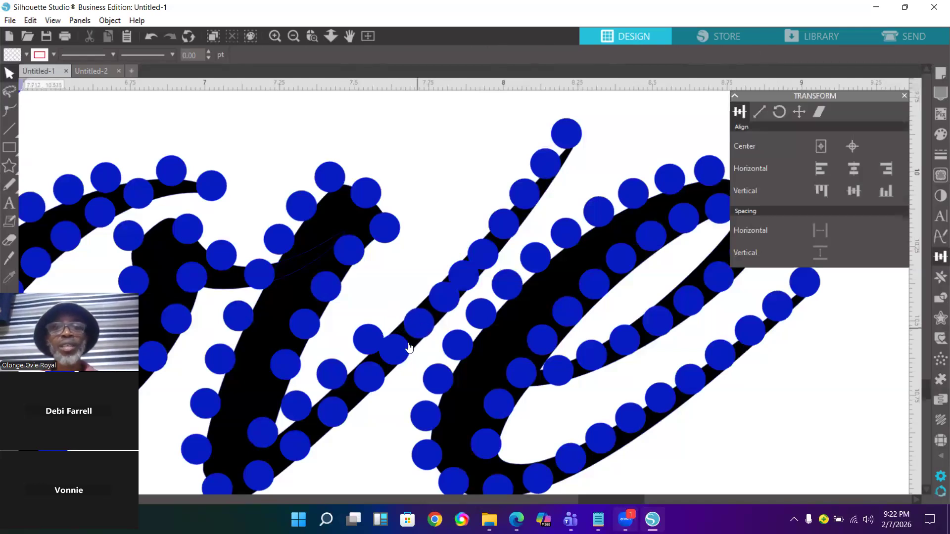
Select the eight stones along the middle of the v's upstroke and space them evenly in the vertical and horizontal directions.
{"action": "left_click", "coordinate": [331, 422]}
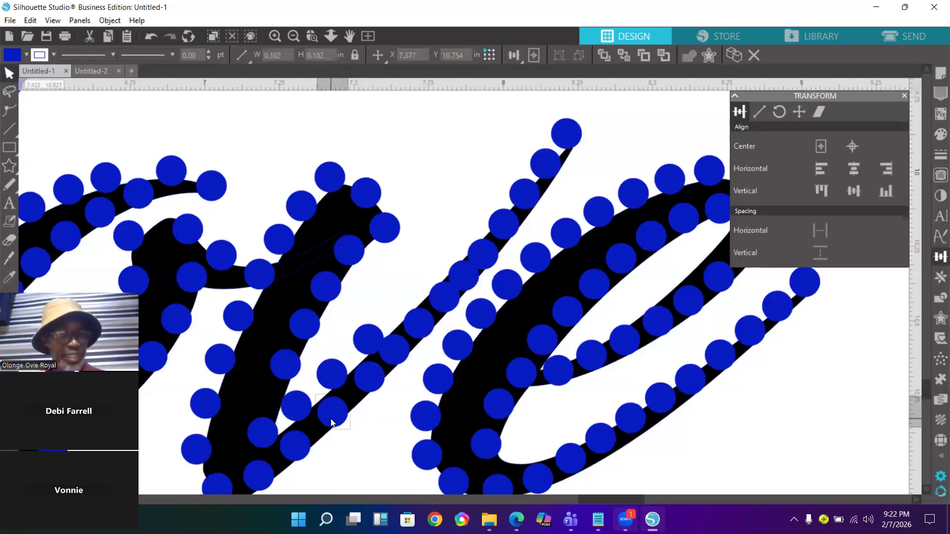
{"action": "left_click", "coordinate": [372, 380], "text": "shift"}
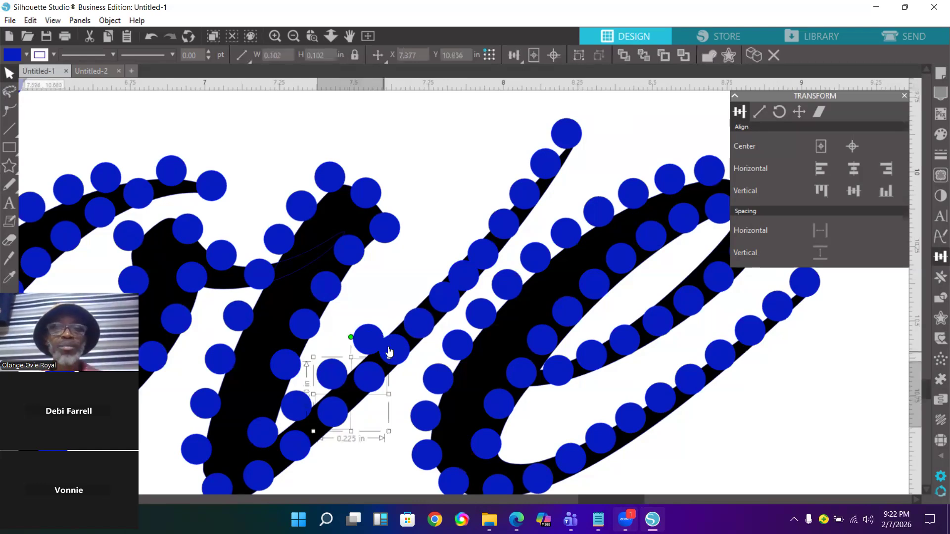
{"action": "left_click", "coordinate": [396, 348], "text": "shift"}
{"action": "left_click", "coordinate": [423, 327], "text": "shift"}
{"action": "left_click", "coordinate": [444, 297], "text": "shift"}
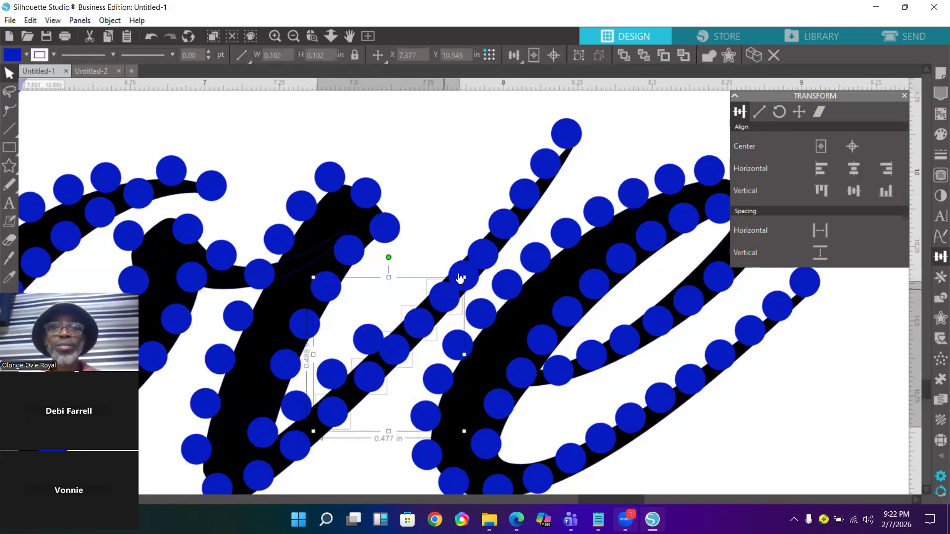
{"action": "left_click", "coordinate": [459, 273], "text": "shift"}
{"action": "left_click", "coordinate": [482, 251], "text": "shift"}
{"action": "left_click", "coordinate": [507, 229], "text": "shift"}
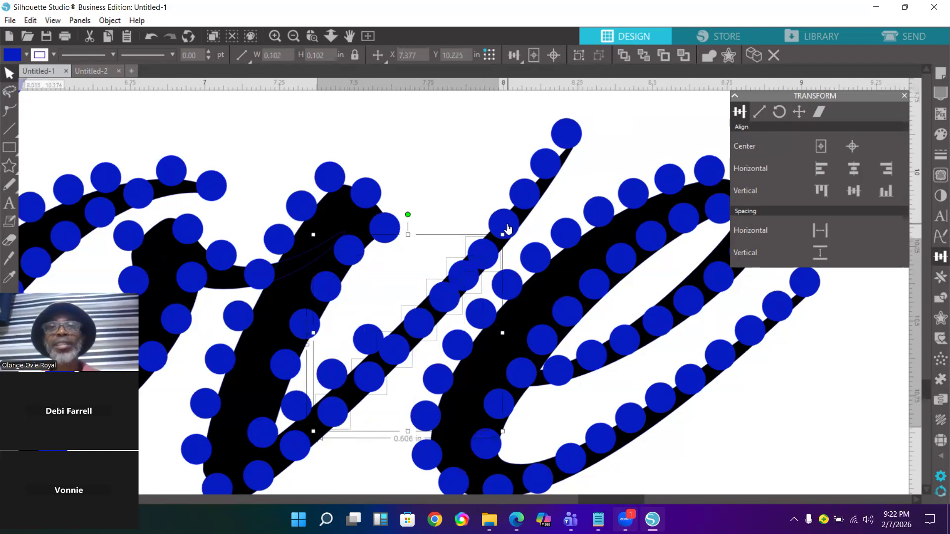
{"action": "left_click", "coordinate": [818, 257]}
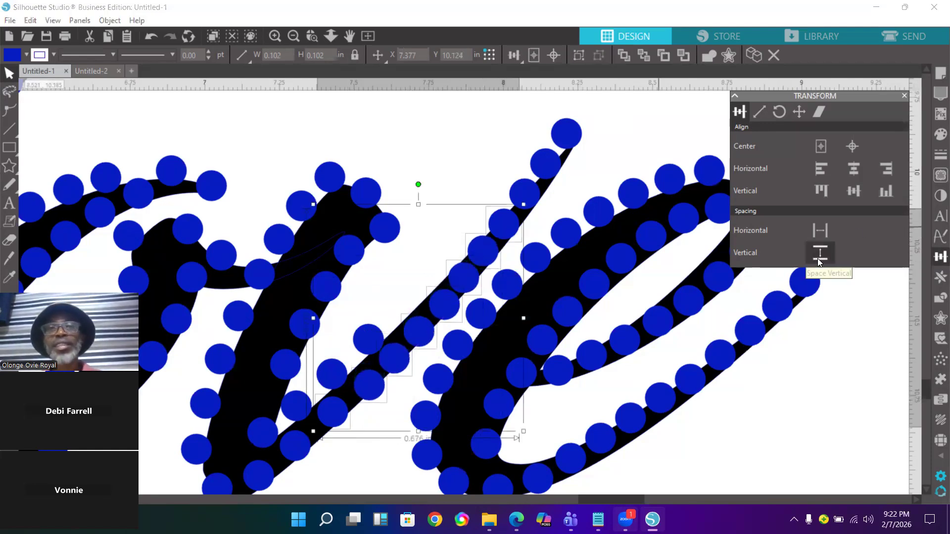
{"action": "left_click", "coordinate": [818, 233]}
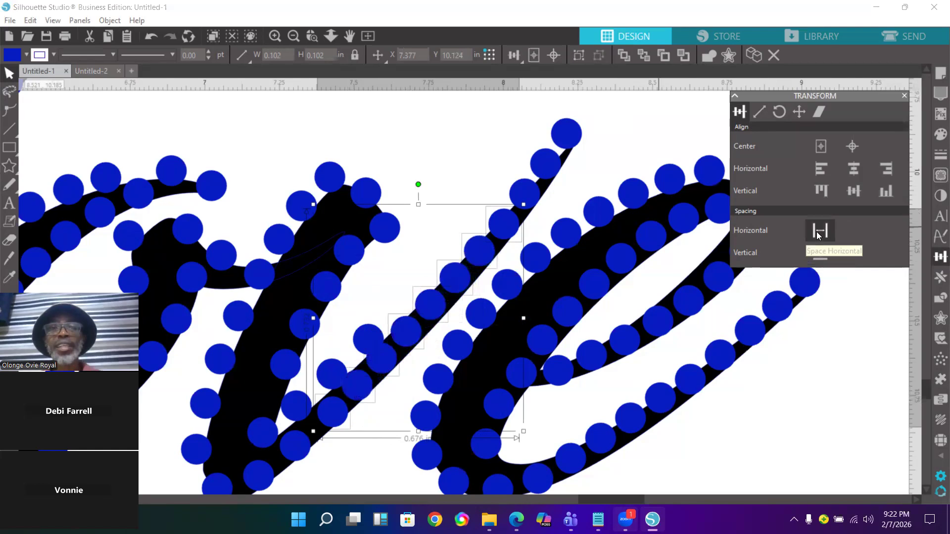
Move the loose stone beside the v's downstroke onto its inner edge and space the stones along that edge evenly in the vertical direction.
{"action": "left_click", "coordinate": [622, 174]}
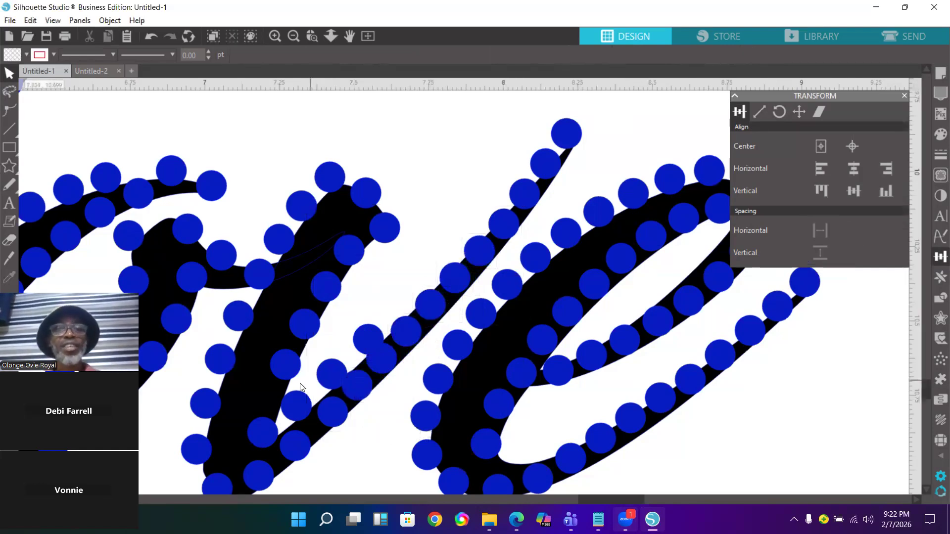
{"action": "left_click_drag", "start_coordinate": [299, 411], "coordinate": [273, 396]}
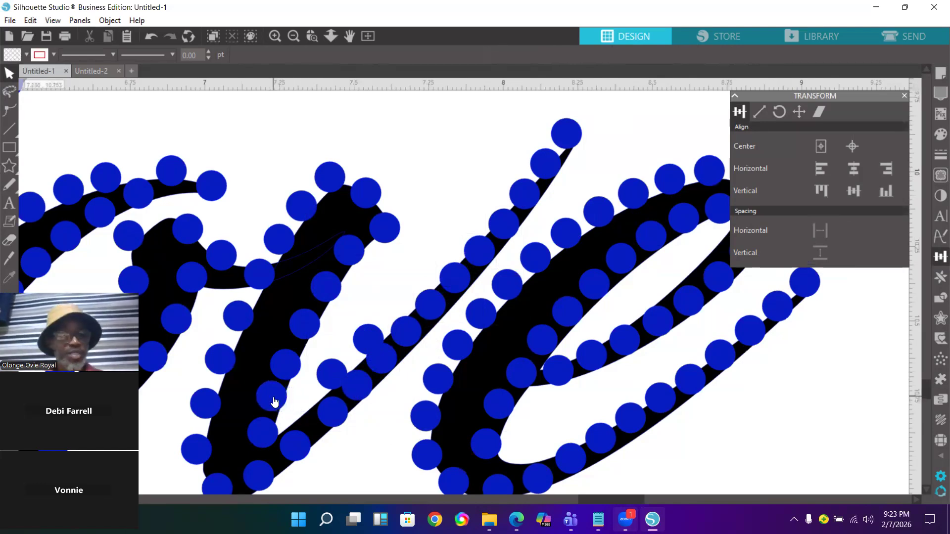
{"action": "left_click", "coordinate": [266, 434]}
{"action": "left_click_drag", "start_coordinate": [283, 369], "coordinate": [341, 253]}
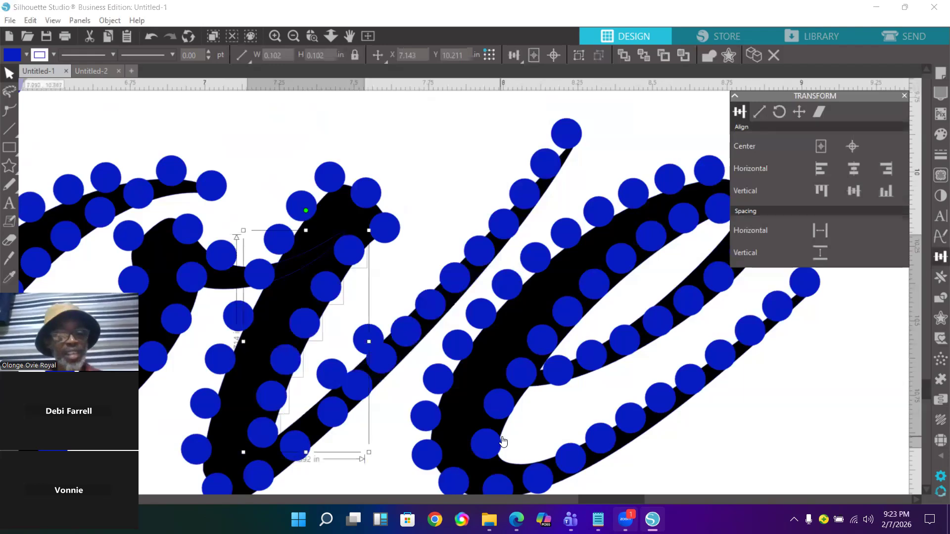
{"action": "left_click", "coordinate": [258, 473], "text": "shift"}
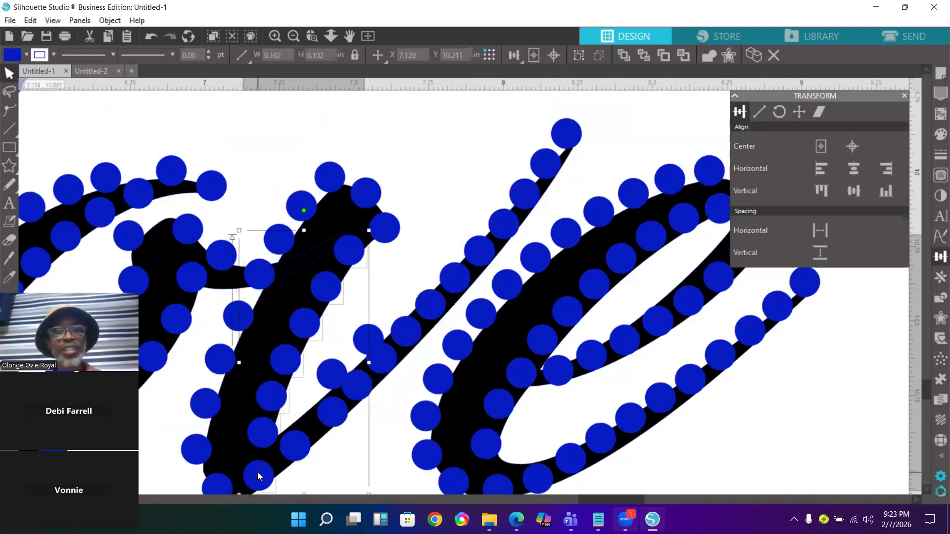
{"action": "left_click", "coordinate": [821, 253]}
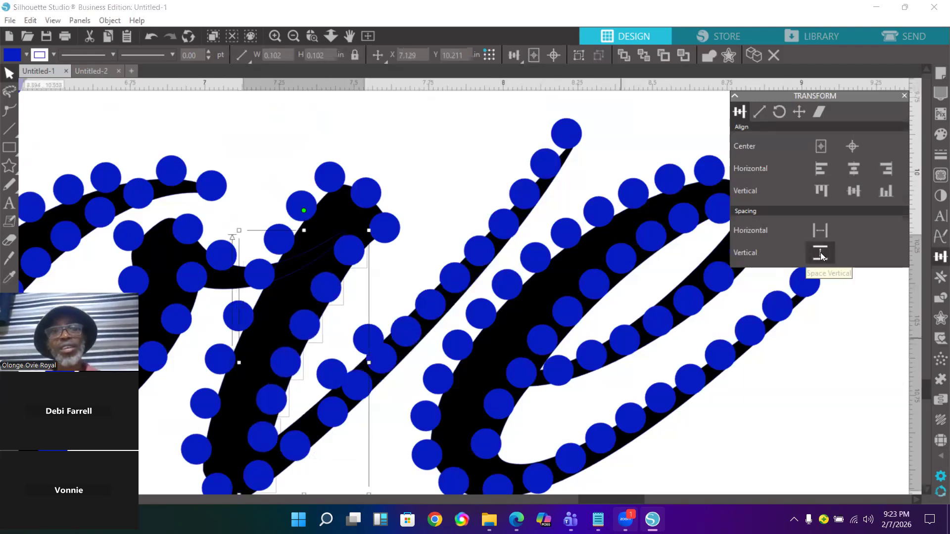
{"action": "left_click", "coordinate": [438, 233]}
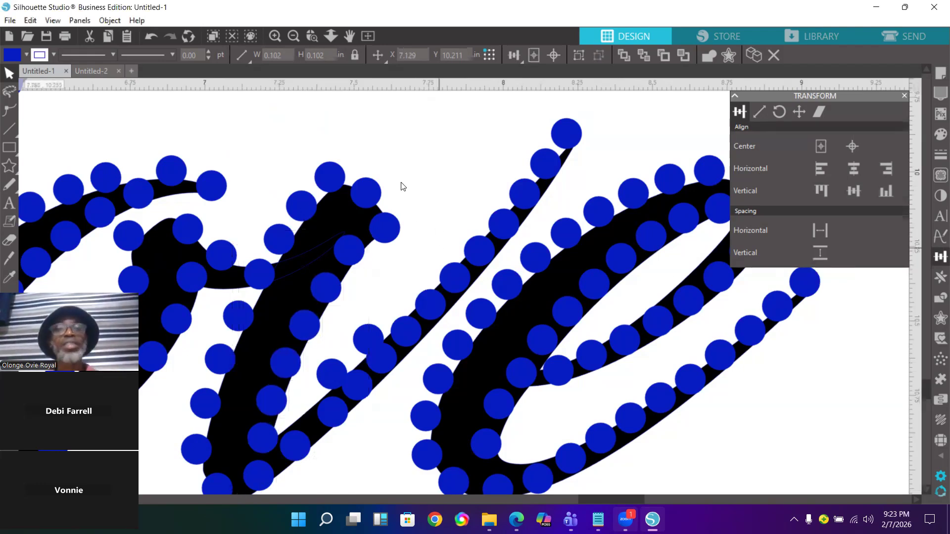
Preview the stones across the word without the lettering by setting the page's media color to black.
{"action": "left_click", "coordinate": [293, 36]}
{"action": "left_click", "coordinate": [293, 36]}
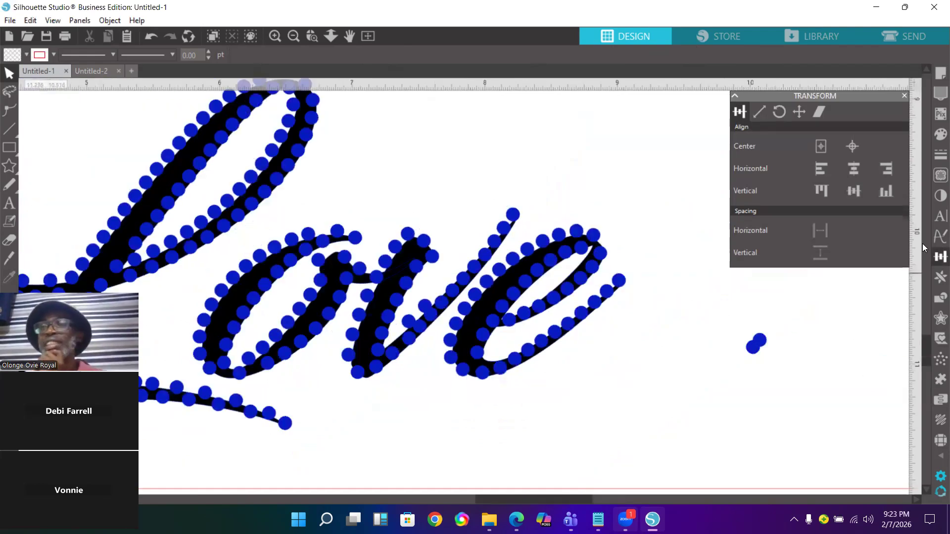
{"action": "left_click", "coordinate": [938, 75]}
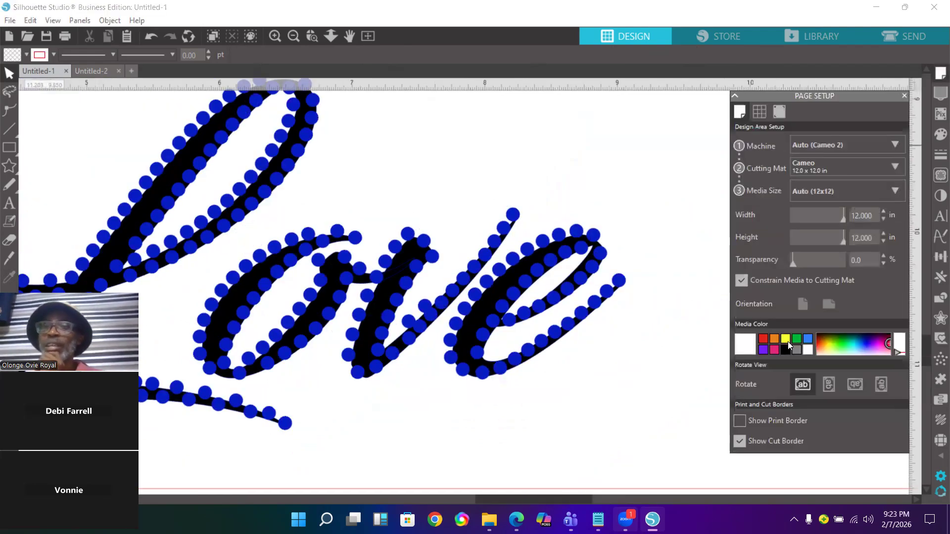
{"action": "left_click", "coordinate": [786, 350]}
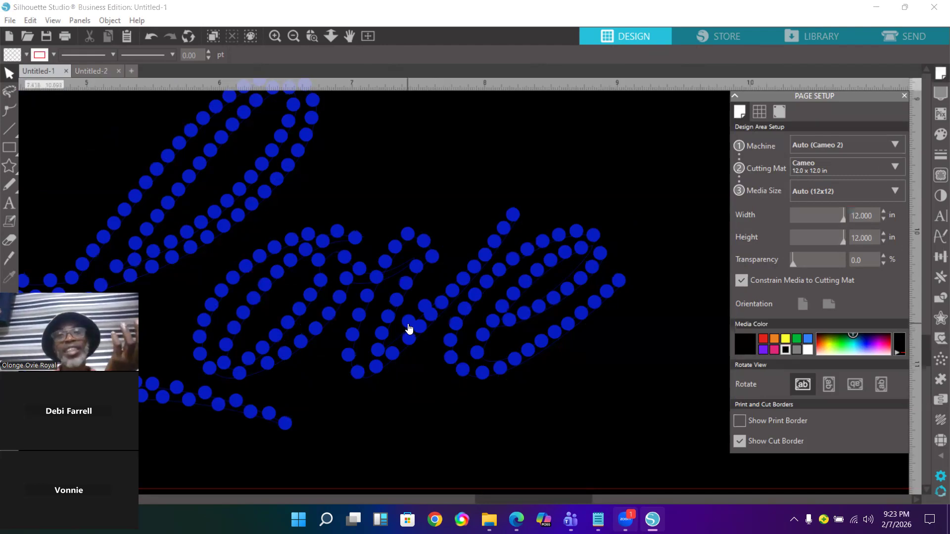
Move the two stray stones beside the v's upstroke to the blank area below the e, and restore the media color to white.
{"action": "left_click_drag", "start_coordinate": [408, 324], "coordinate": [430, 365]}
{"action": "left_click_drag", "start_coordinate": [550, 403], "coordinate": [587, 408]}
{"action": "left_click_drag", "start_coordinate": [424, 304], "coordinate": [618, 387]}
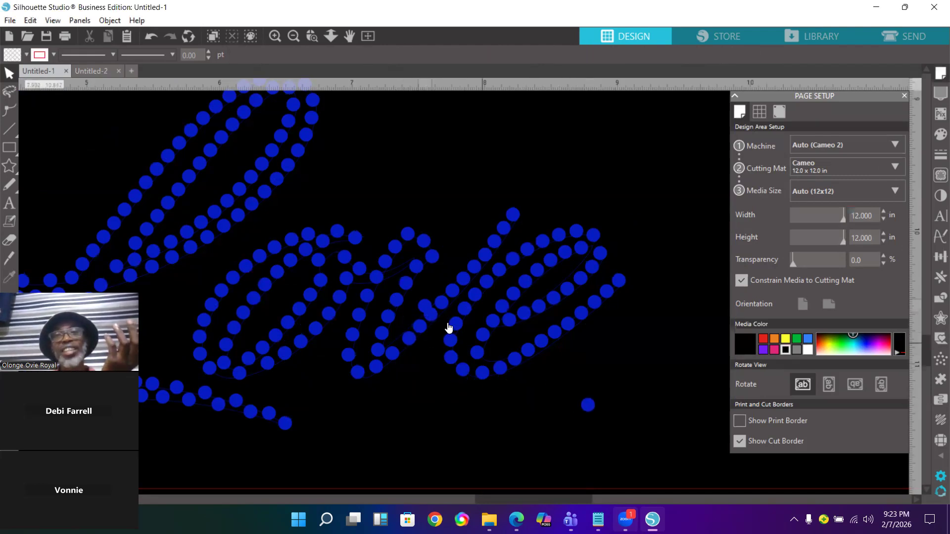
{"action": "left_click_drag", "start_coordinate": [422, 309], "coordinate": [618, 371]}
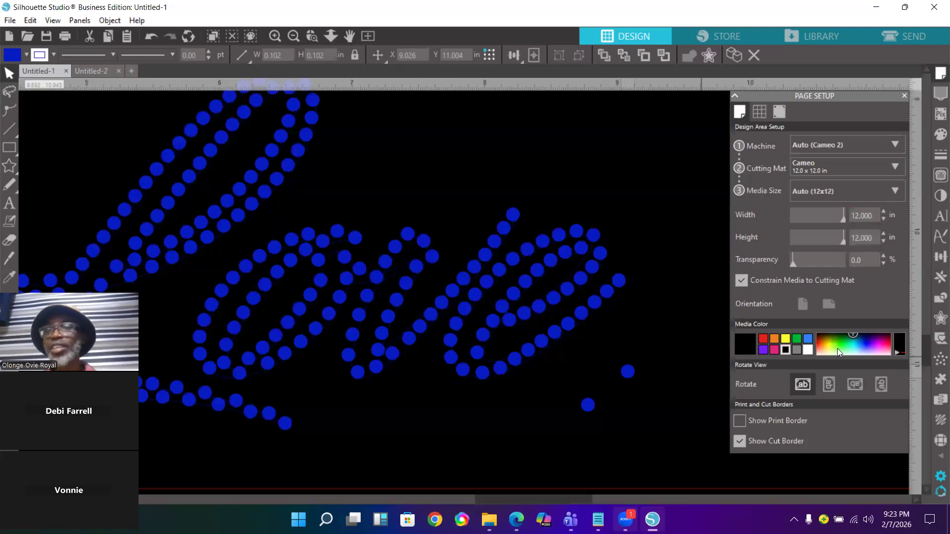
{"action": "left_click", "coordinate": [809, 350]}
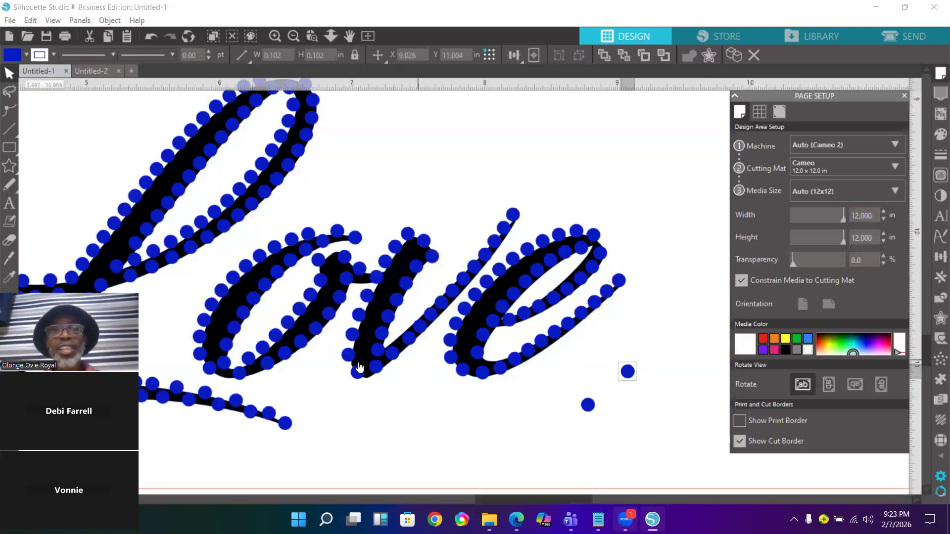
Select all the stones along the v's upstroke and space them evenly in both the vertical and horizontal directions.
{"action": "left_click", "coordinate": [376, 375]}
{"action": "left_click_drag", "start_coordinate": [376, 375], "coordinate": [513, 216]}
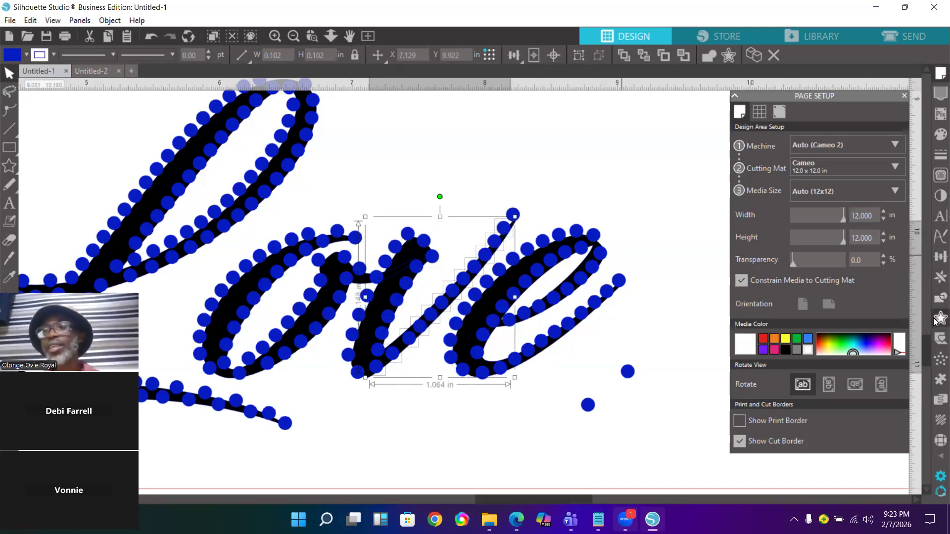
{"action": "left_click", "coordinate": [940, 257]}
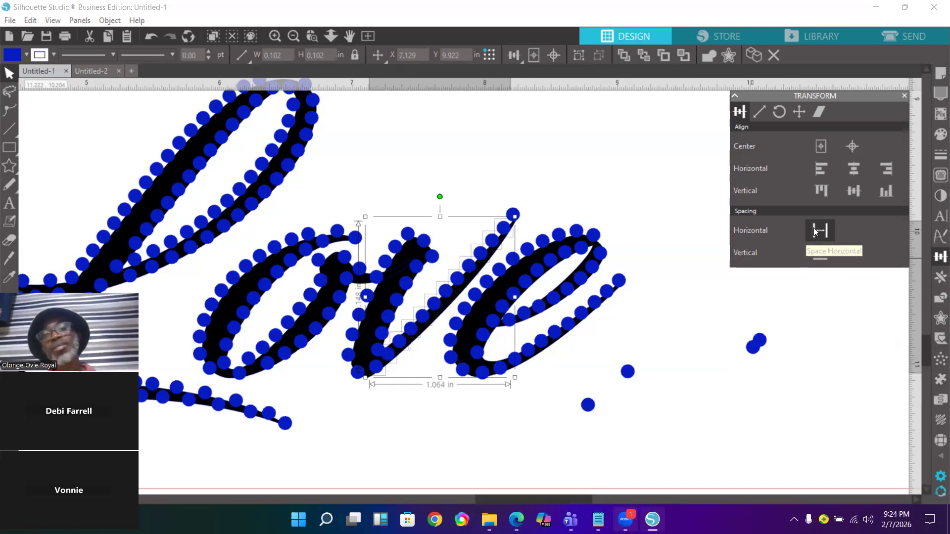
Check the upstroke's spacing against a black media color, and set the page back to white.
{"action": "left_click", "coordinate": [939, 73]}
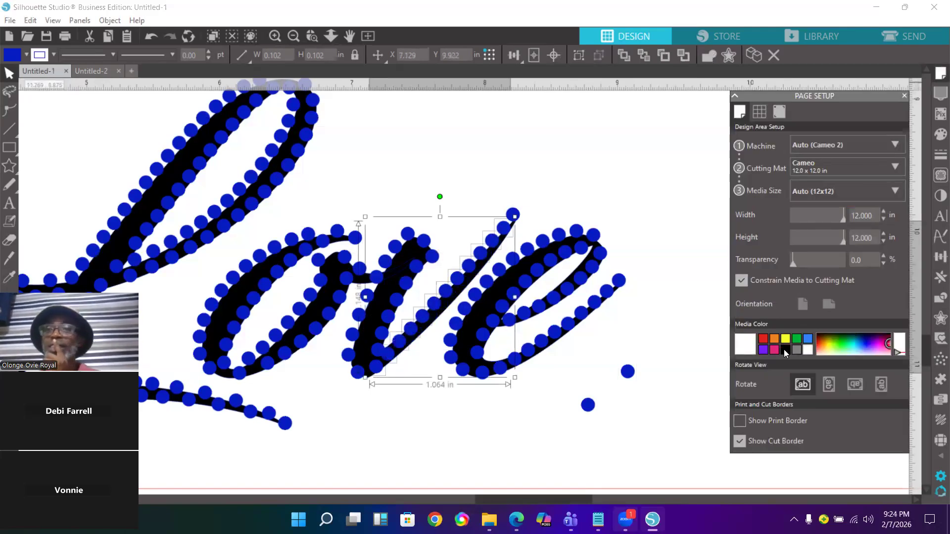
{"action": "left_click", "coordinate": [785, 350]}
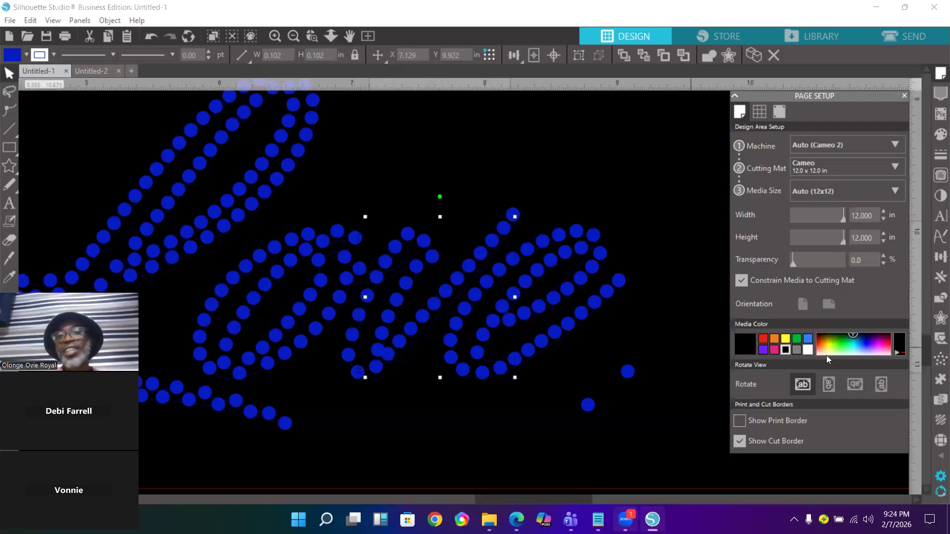
{"action": "left_click", "coordinate": [805, 350]}
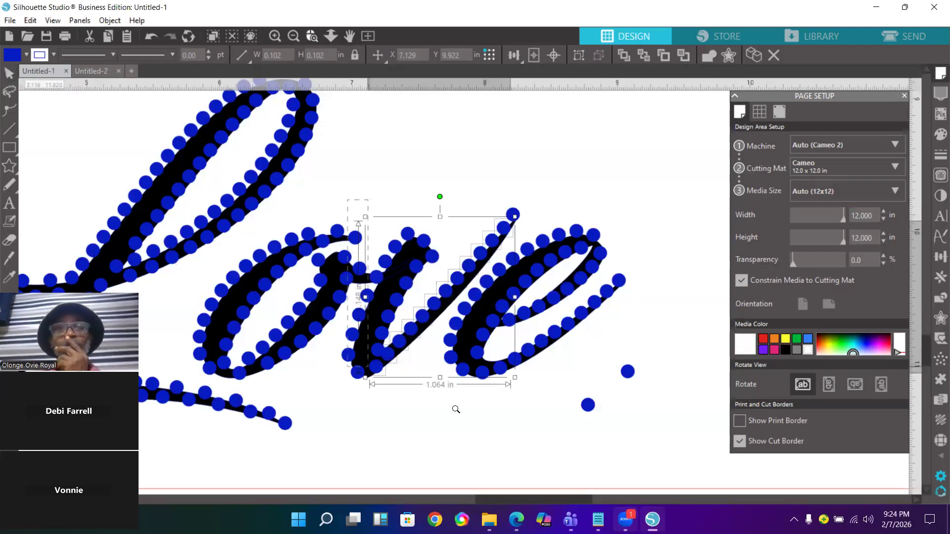
Bring one of the set-aside stones back onto the outer edge of the v's downstroke, between its two upper stones.
{"action": "scroll", "coordinate": [501, 409], "scroll_direction": "up", "scroll_amount": 2}
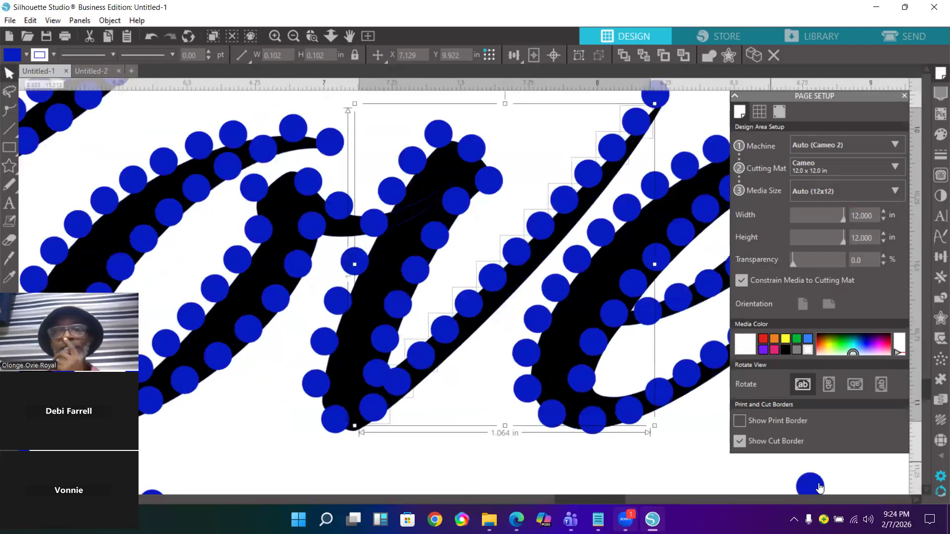
{"action": "left_click_drag", "start_coordinate": [819, 489], "coordinate": [358, 277]}
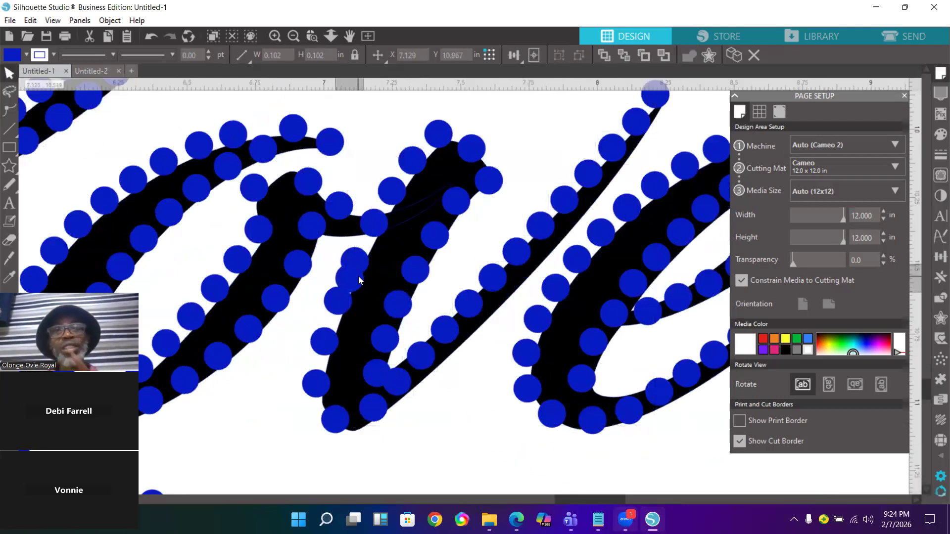
{"action": "key", "text": "Escape"}
Space the six stones down the outer edge of the v's downstroke evenly in the vertical direction, and try spacing them horizontally too.
{"action": "left_click", "coordinate": [355, 261]}
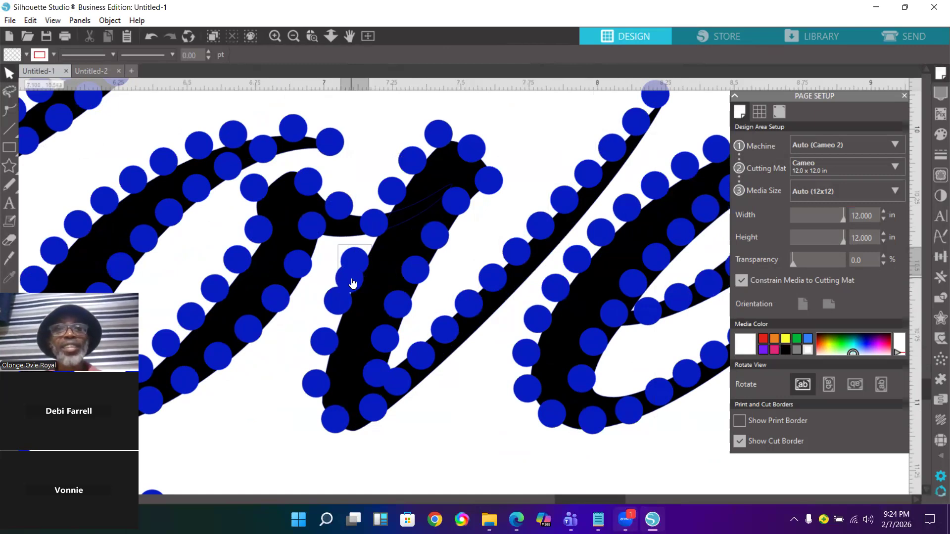
{"action": "left_click", "coordinate": [348, 287], "text": "shift"}
{"action": "left_click", "coordinate": [336, 306], "text": "shift"}
{"action": "left_click", "coordinate": [319, 353], "text": "shift"}
{"action": "left_click", "coordinate": [318, 385], "text": "shift"}
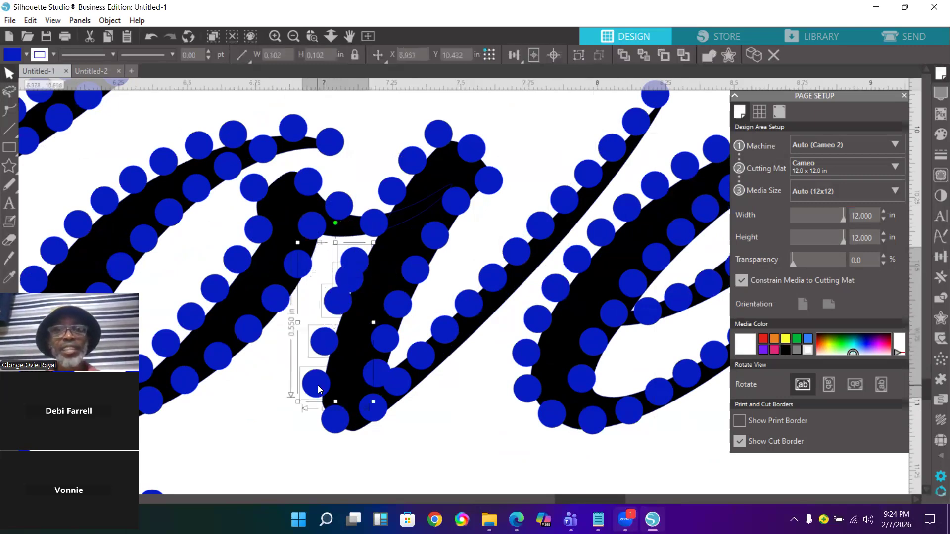
{"action": "left_click", "coordinate": [334, 420], "text": "shift"}
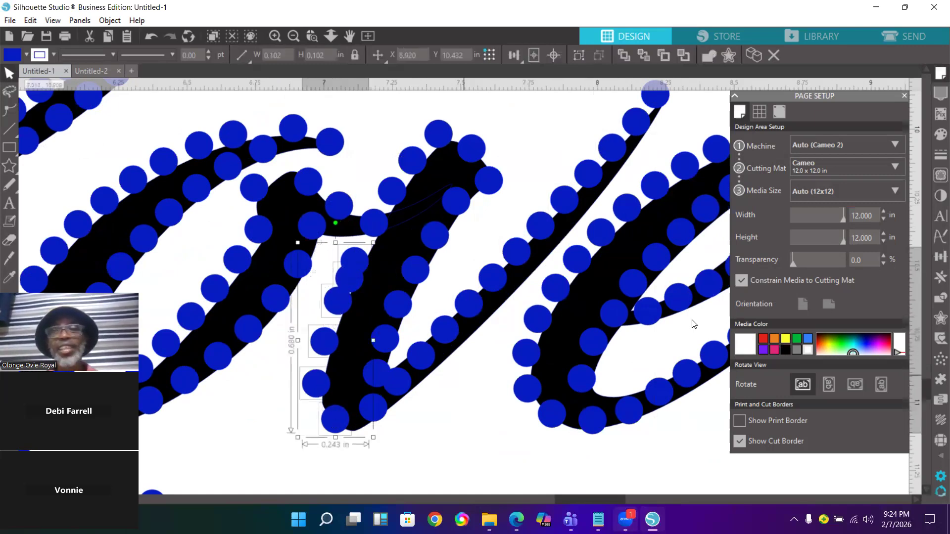
{"action": "left_click", "coordinate": [940, 257]}
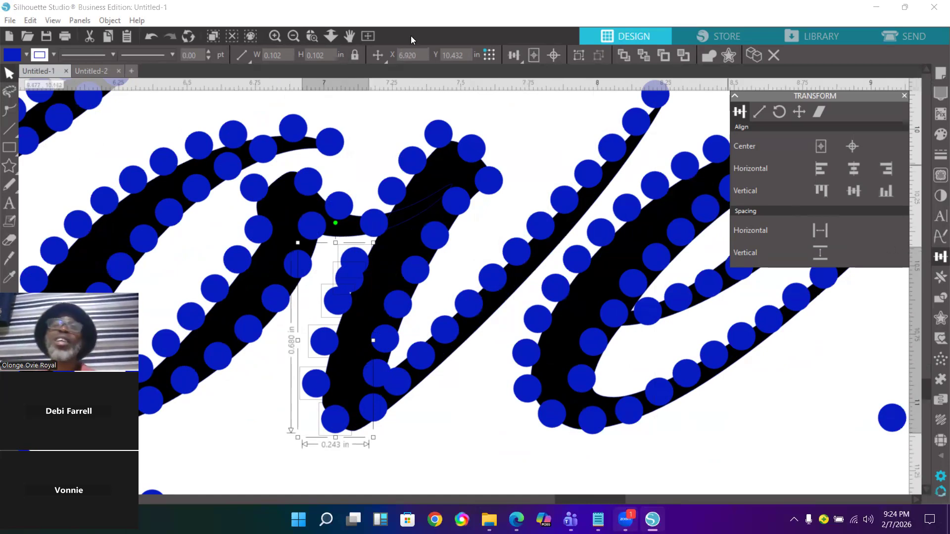
{"action": "left_click", "coordinate": [517, 56]}
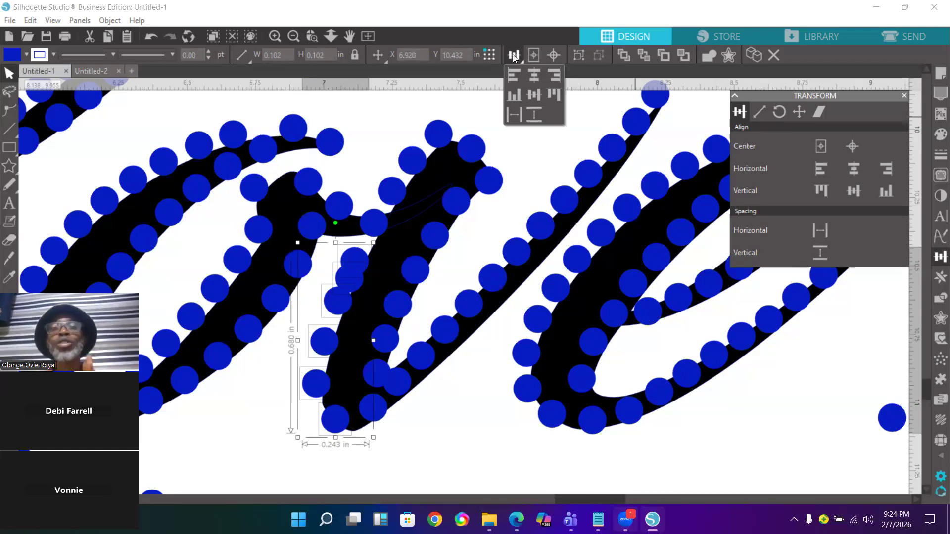
{"action": "left_click", "coordinate": [534, 116]}
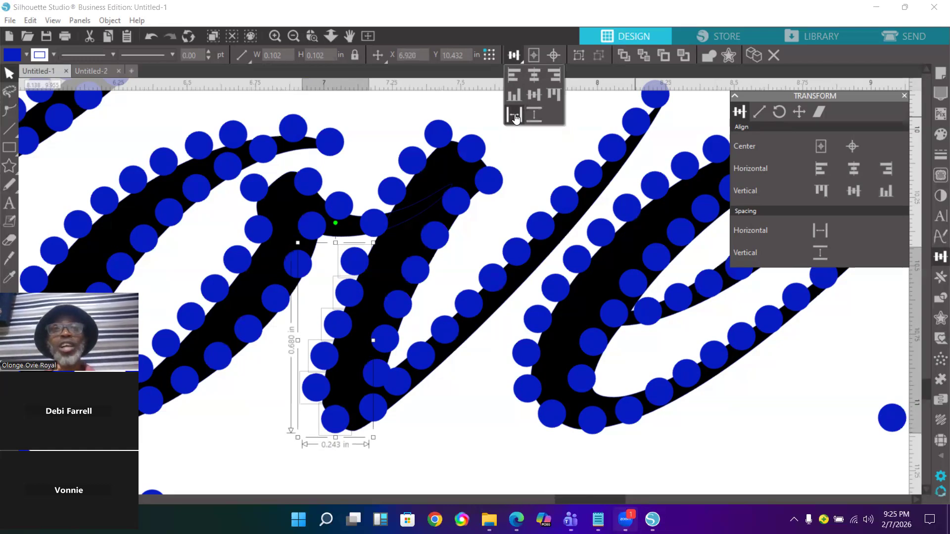
{"action": "left_click", "coordinate": [515, 117]}
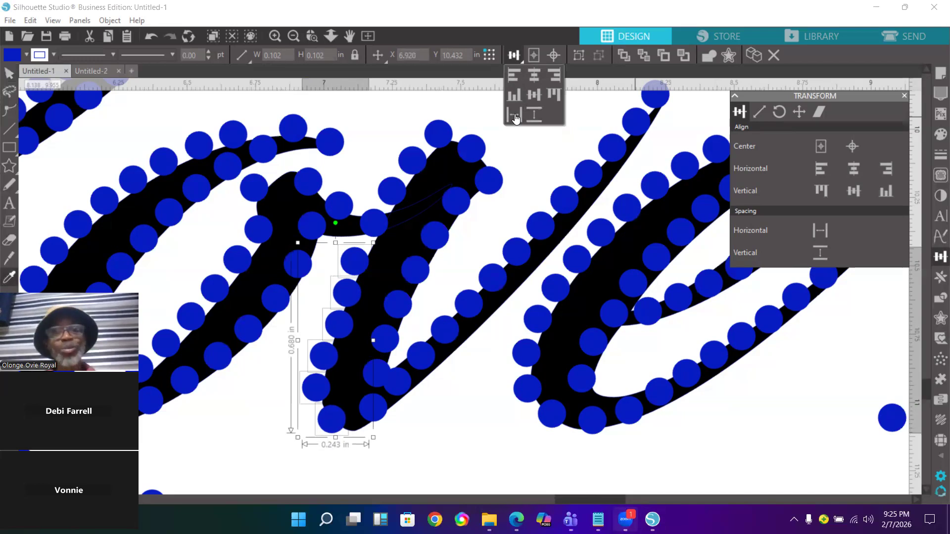
{"action": "left_click", "coordinate": [313, 308]}
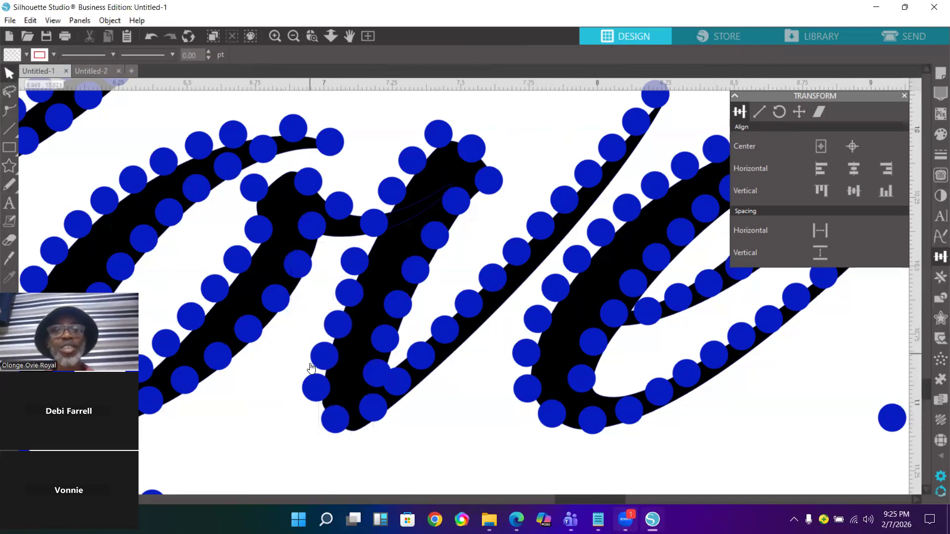
Reposition the stones one by one up the outer edge of the v's downstroke so they follow the black outline up to its tip.
{"action": "left_click_drag", "start_coordinate": [331, 361], "coordinate": [336, 331]}
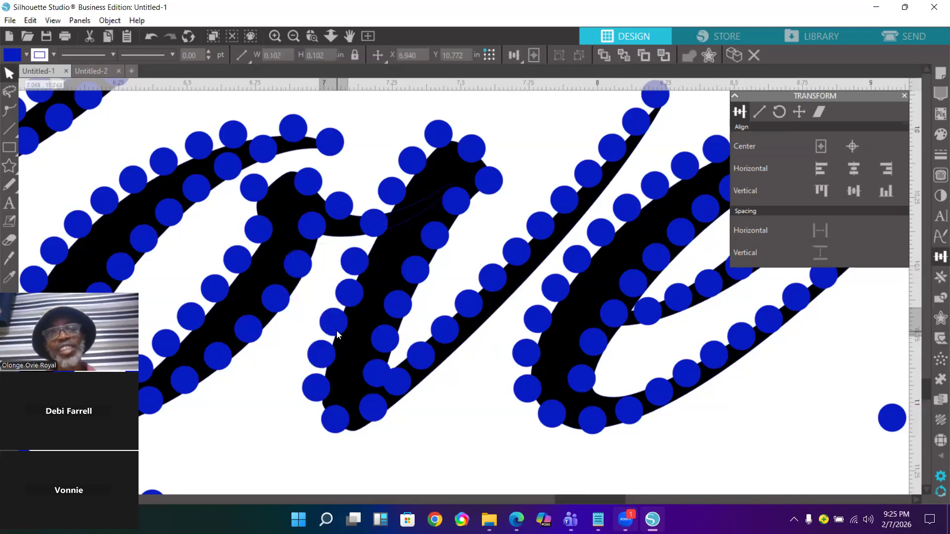
{"action": "left_click_drag", "start_coordinate": [353, 268], "coordinate": [348, 292]}
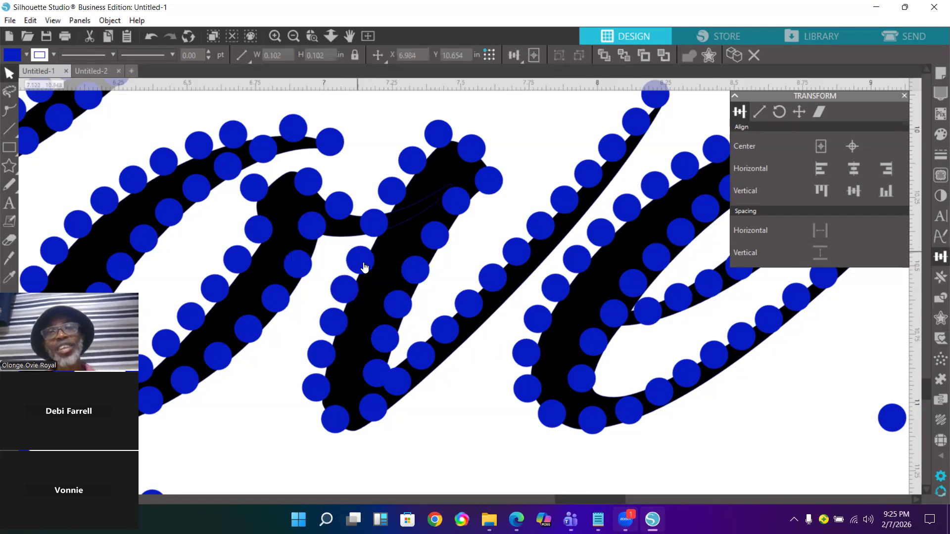
{"action": "left_click", "coordinate": [379, 231]}
{"action": "left_click_drag", "start_coordinate": [379, 230], "coordinate": [382, 231]}
{"action": "left_click", "coordinate": [394, 203]}
{"action": "left_click_drag", "start_coordinate": [394, 199], "coordinate": [396, 201]}
{"action": "left_click", "coordinate": [418, 169]}
{"action": "left_click_drag", "start_coordinate": [417, 168], "coordinate": [416, 173]}
{"action": "left_click_drag", "start_coordinate": [441, 139], "coordinate": [438, 145]}
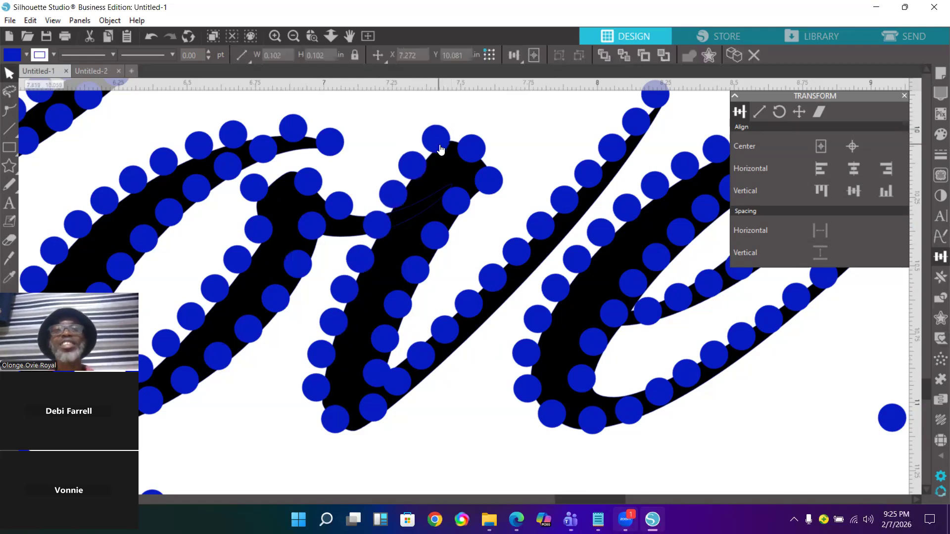
{"action": "left_click", "coordinate": [481, 180]}
{"action": "left_click", "coordinate": [473, 156], "text": "shift"}
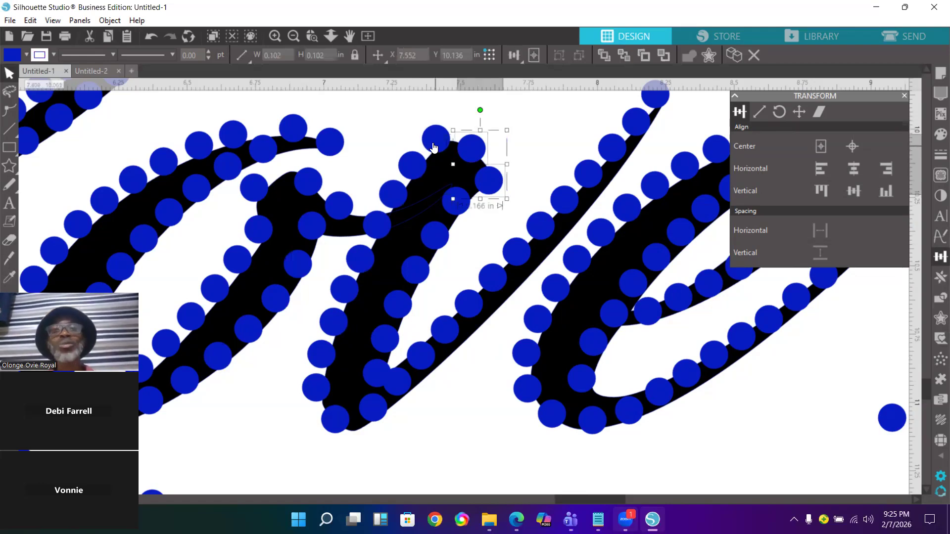
{"action": "left_click", "coordinate": [438, 148], "text": "shift"}
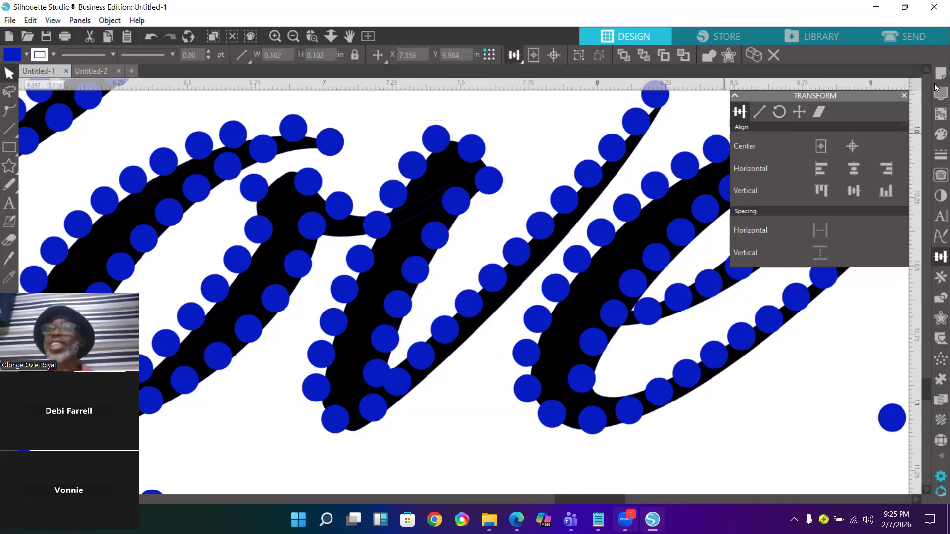
{"action": "left_click", "coordinate": [528, 152]}
Preview the reworked v and its neighbouring letters as stones only by setting the media color to black.
{"action": "left_click", "coordinate": [941, 72]}
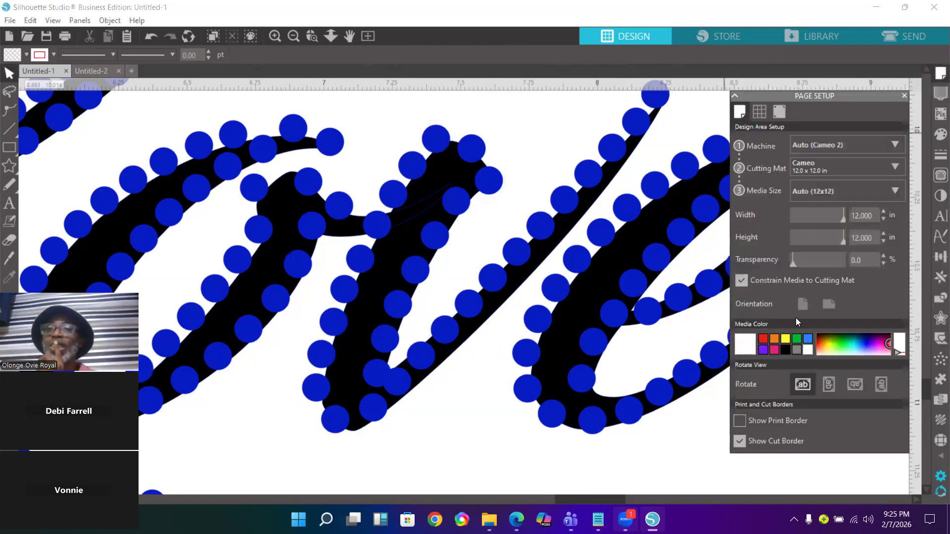
{"action": "left_click", "coordinate": [785, 349]}
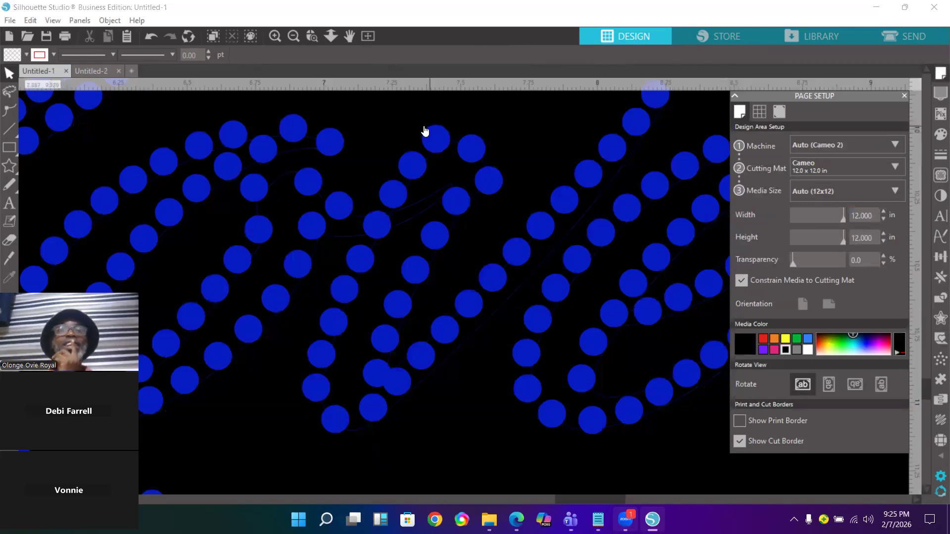
{"action": "left_click", "coordinate": [291, 34]}
{"action": "left_click", "coordinate": [292, 33]}
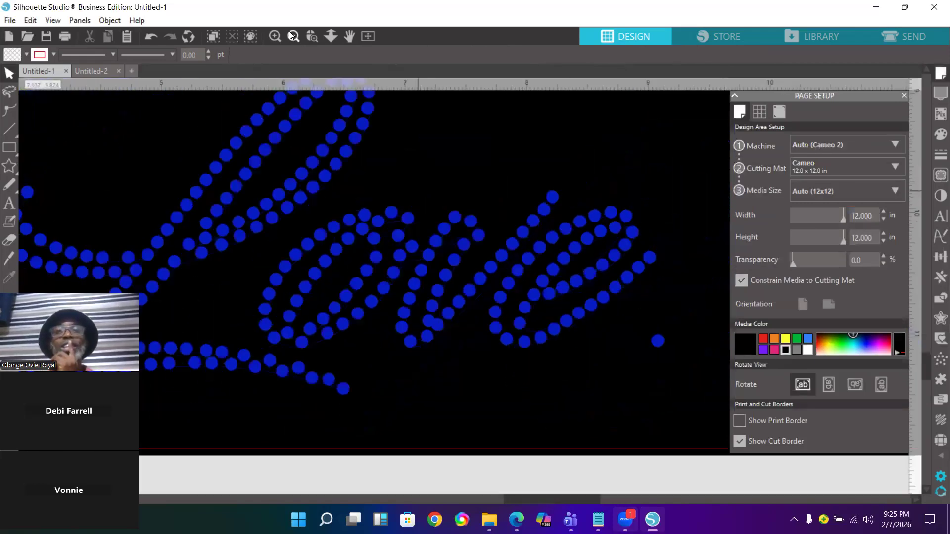